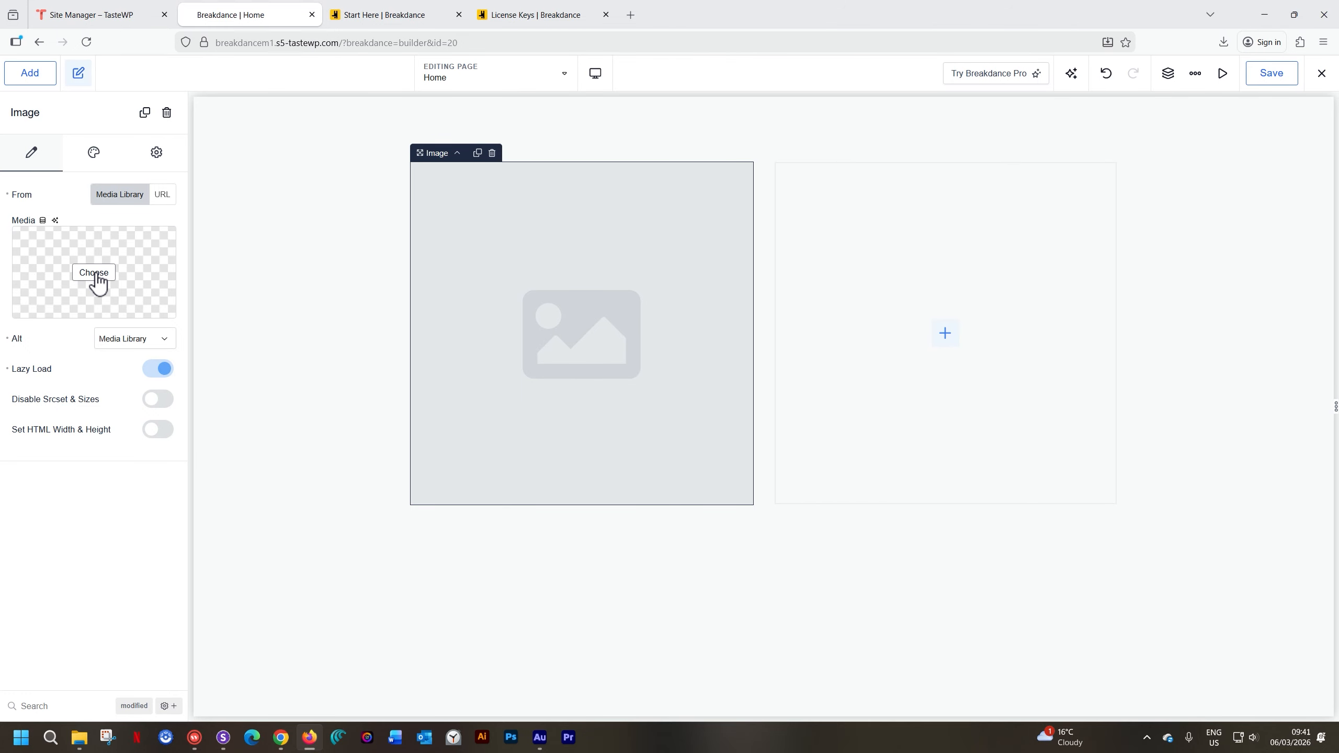
- Upload the Working Man image from the Pottery - Module 1 folder to the media library and use it in the image element
click(95, 272)
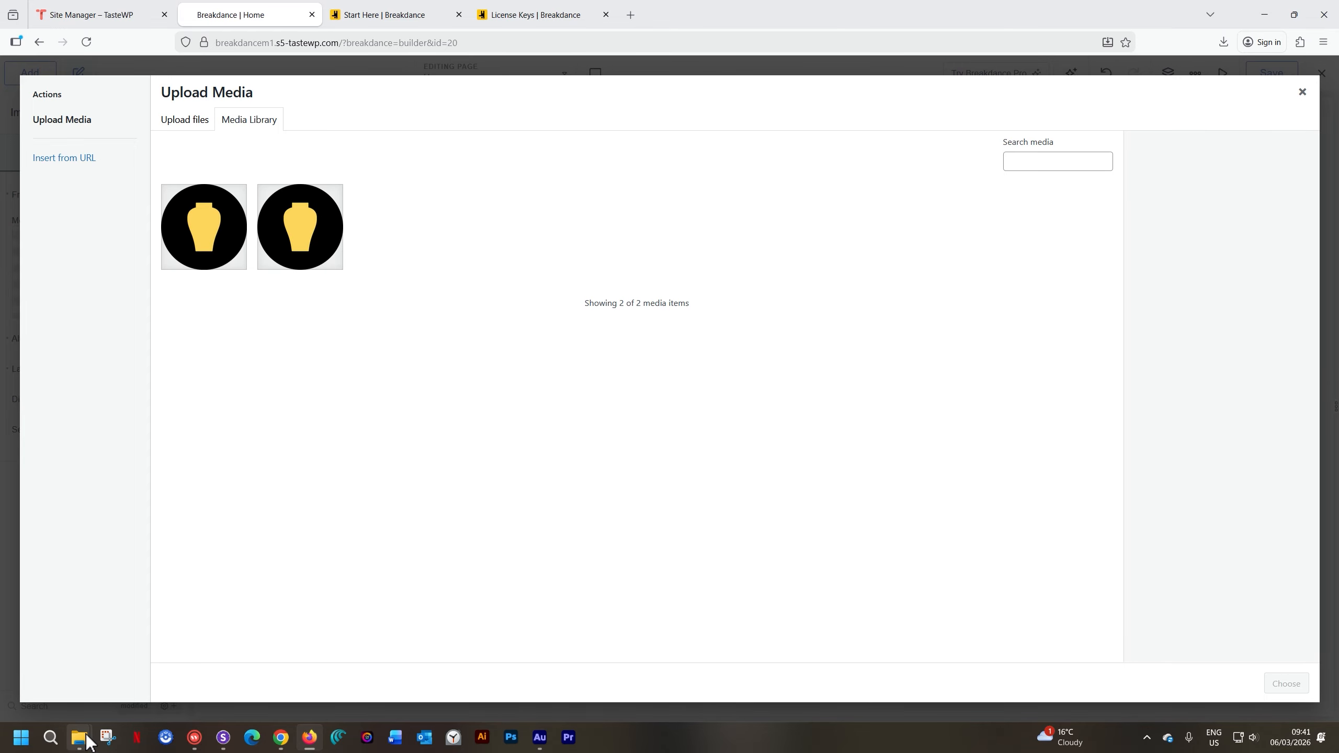
mouse_move(86, 743)
click(79, 687)
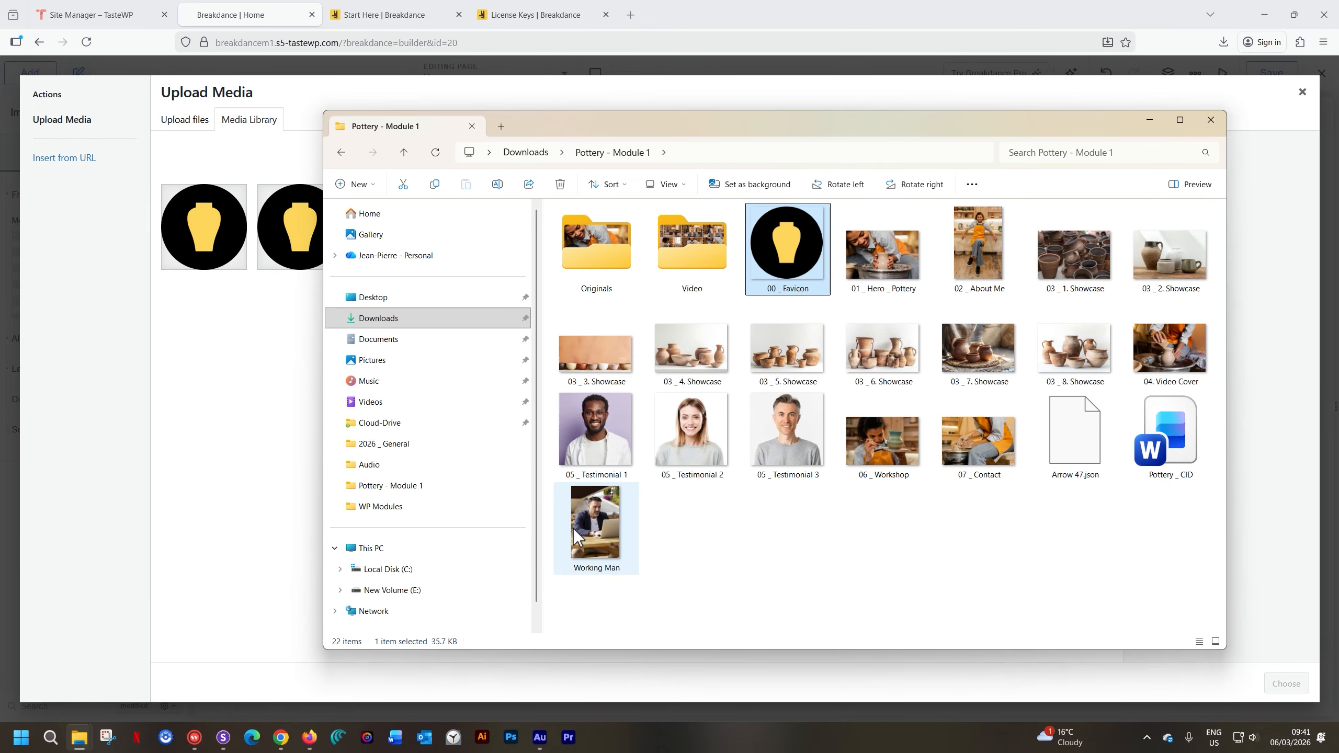
drag(573, 528, 201, 286)
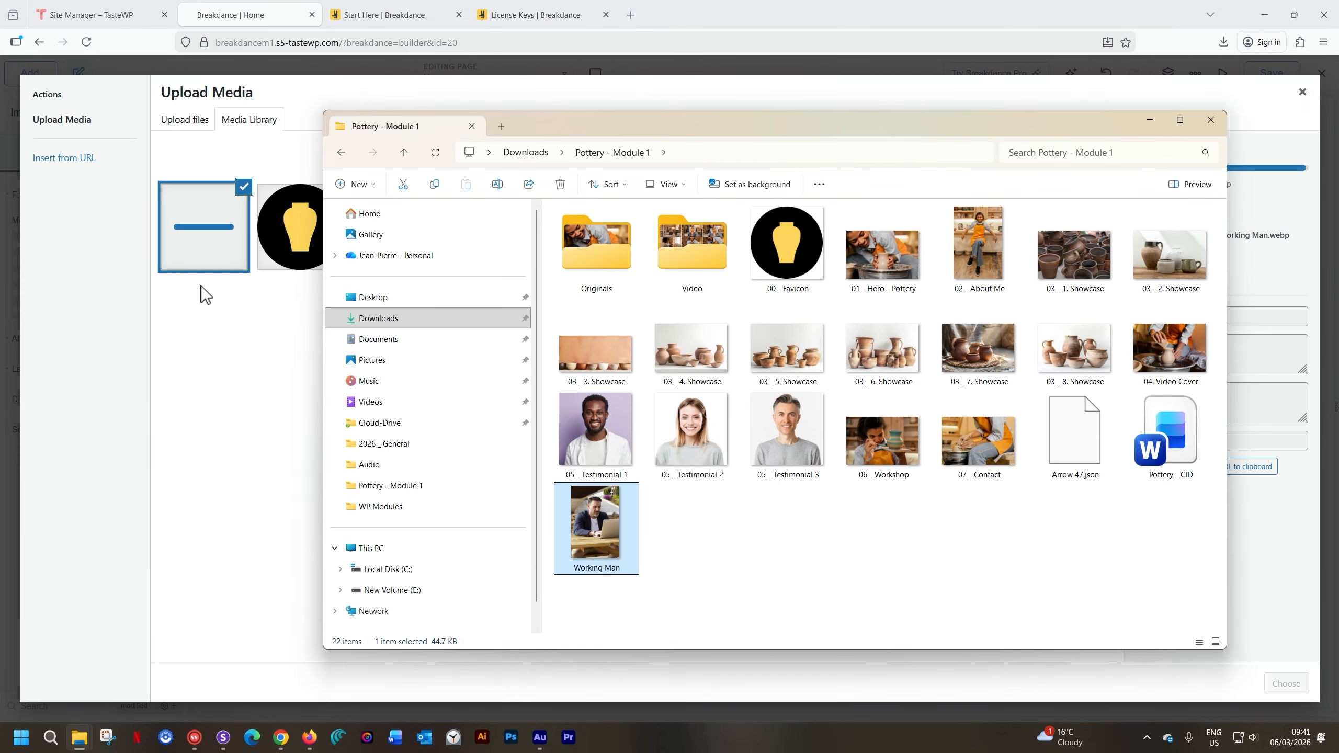
click(229, 316)
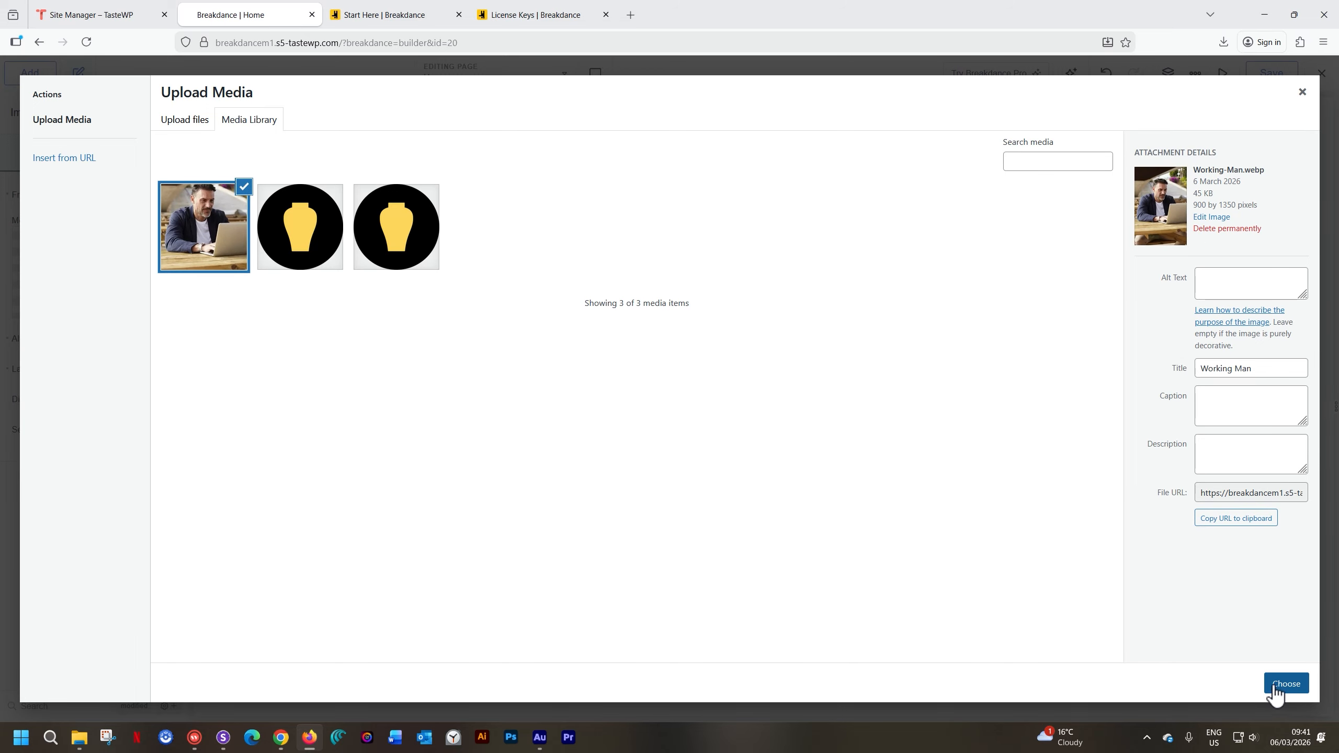
click(1275, 686)
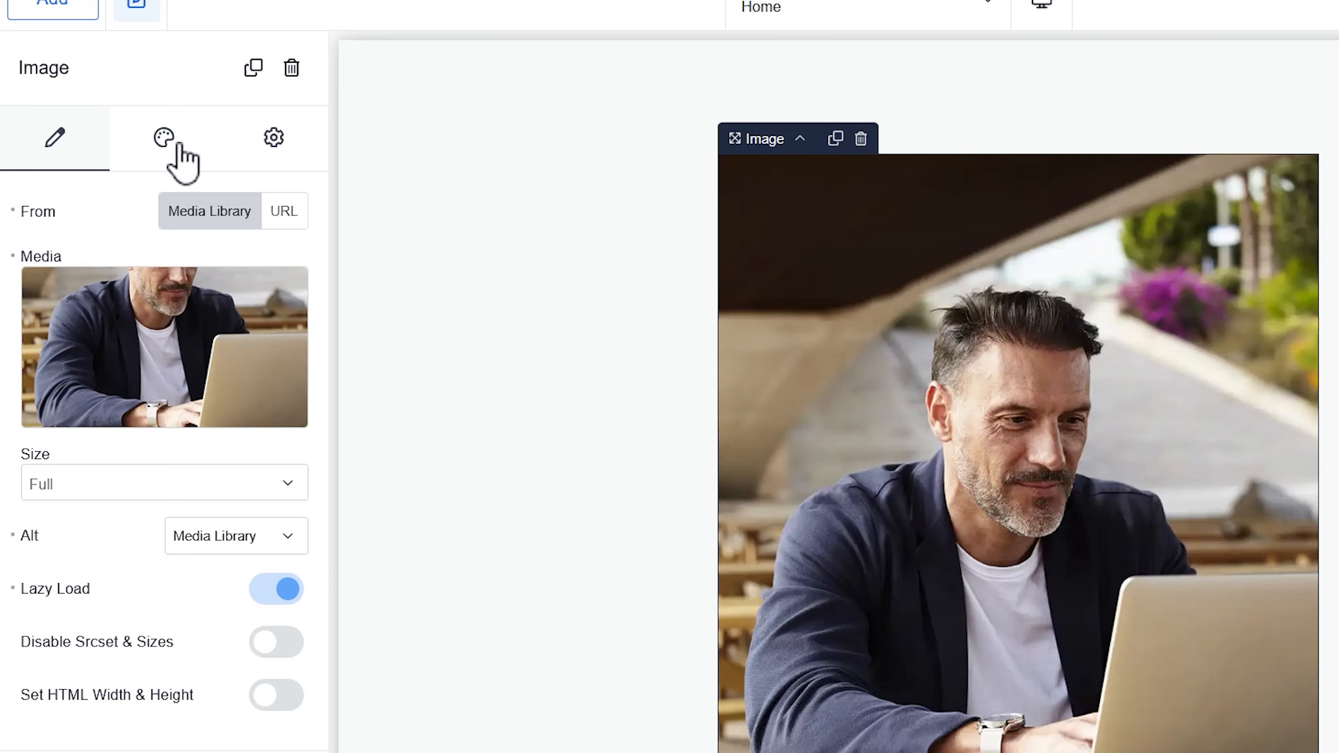
- Examine the image element's content, design and advanced settings
click(164, 138)
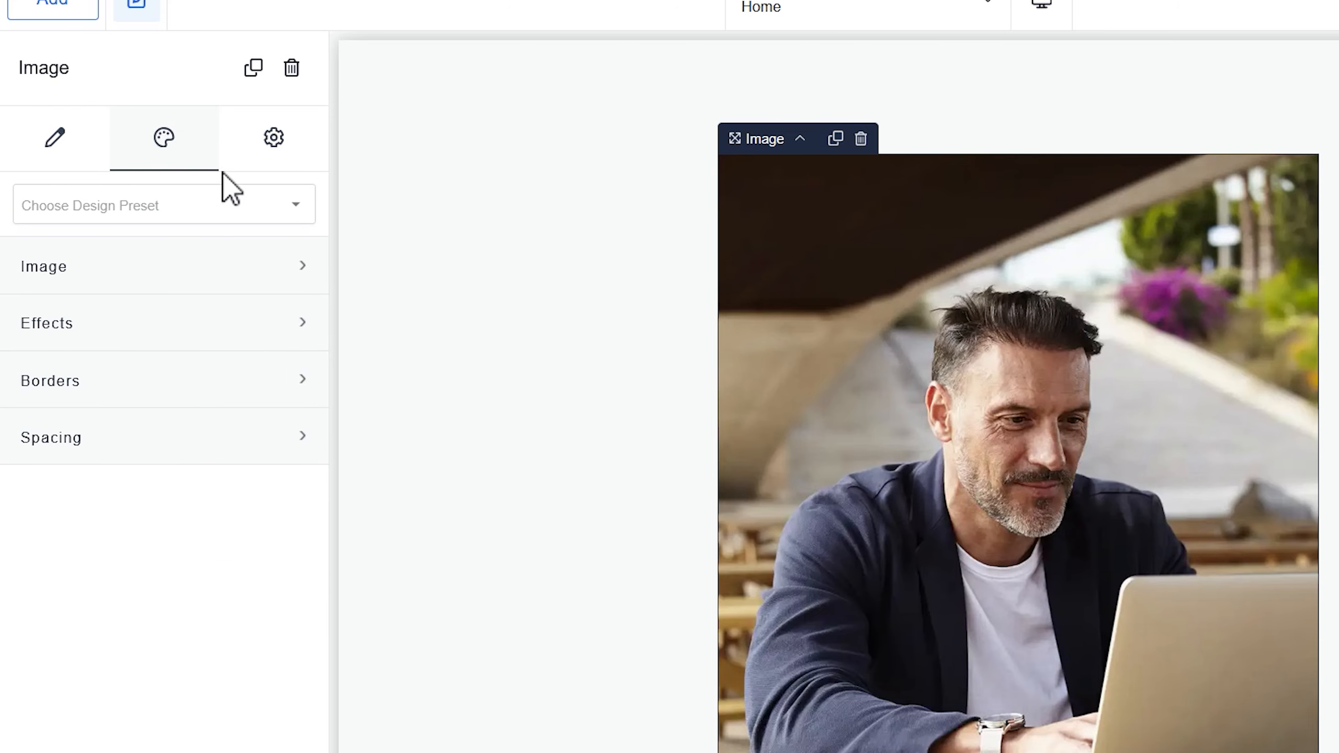
click(284, 154)
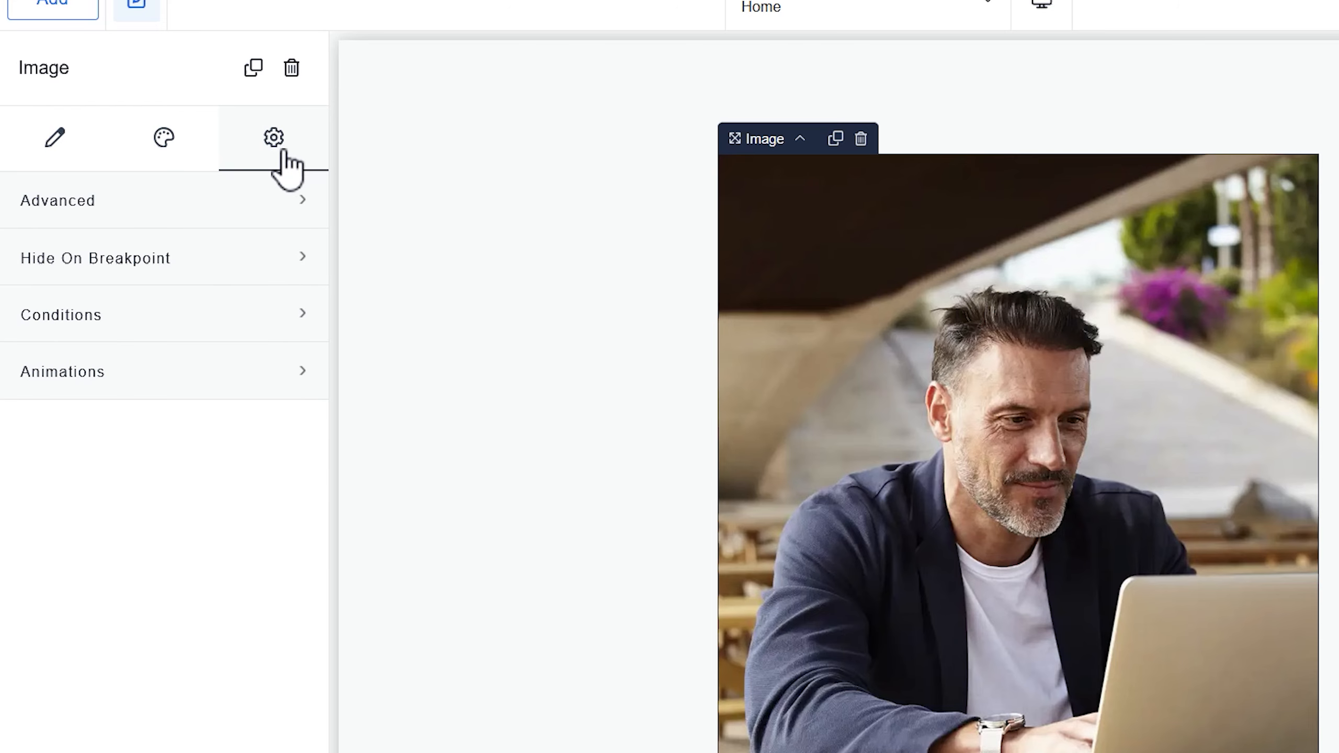
click(57, 139)
click(158, 139)
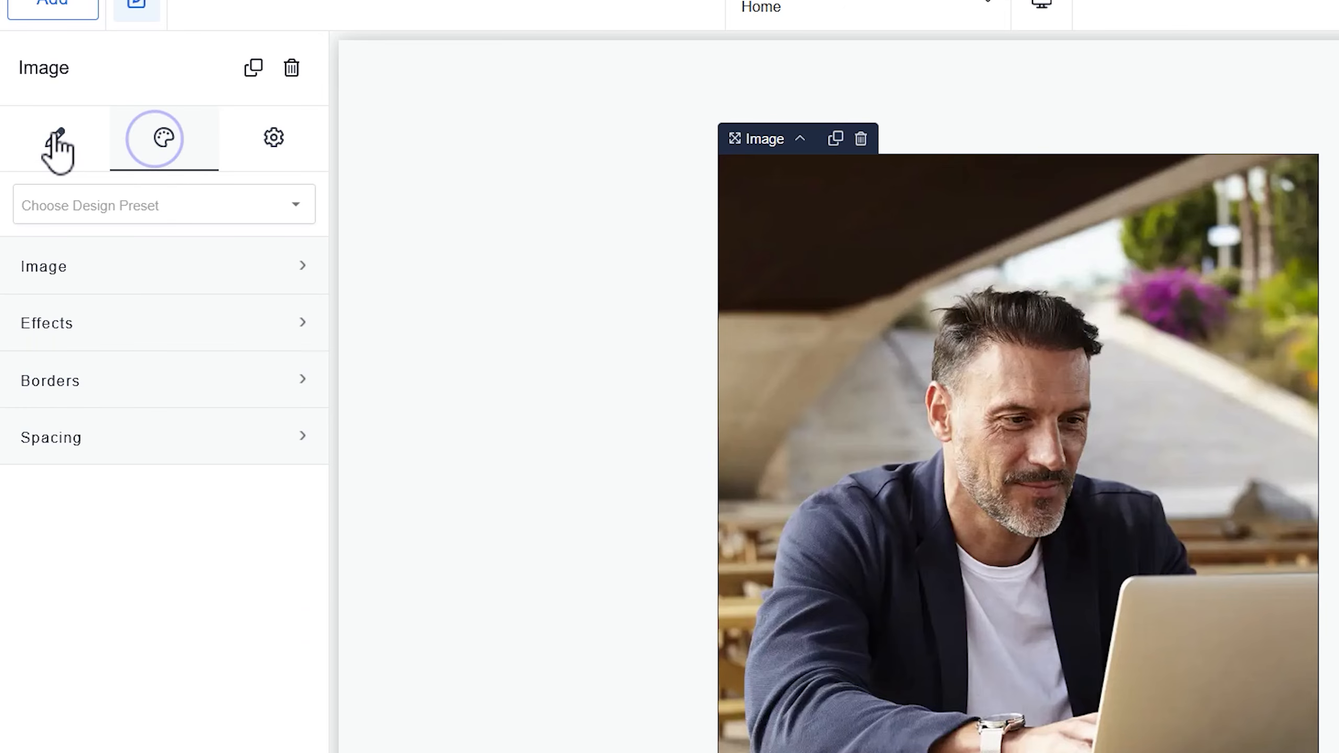
click(57, 140)
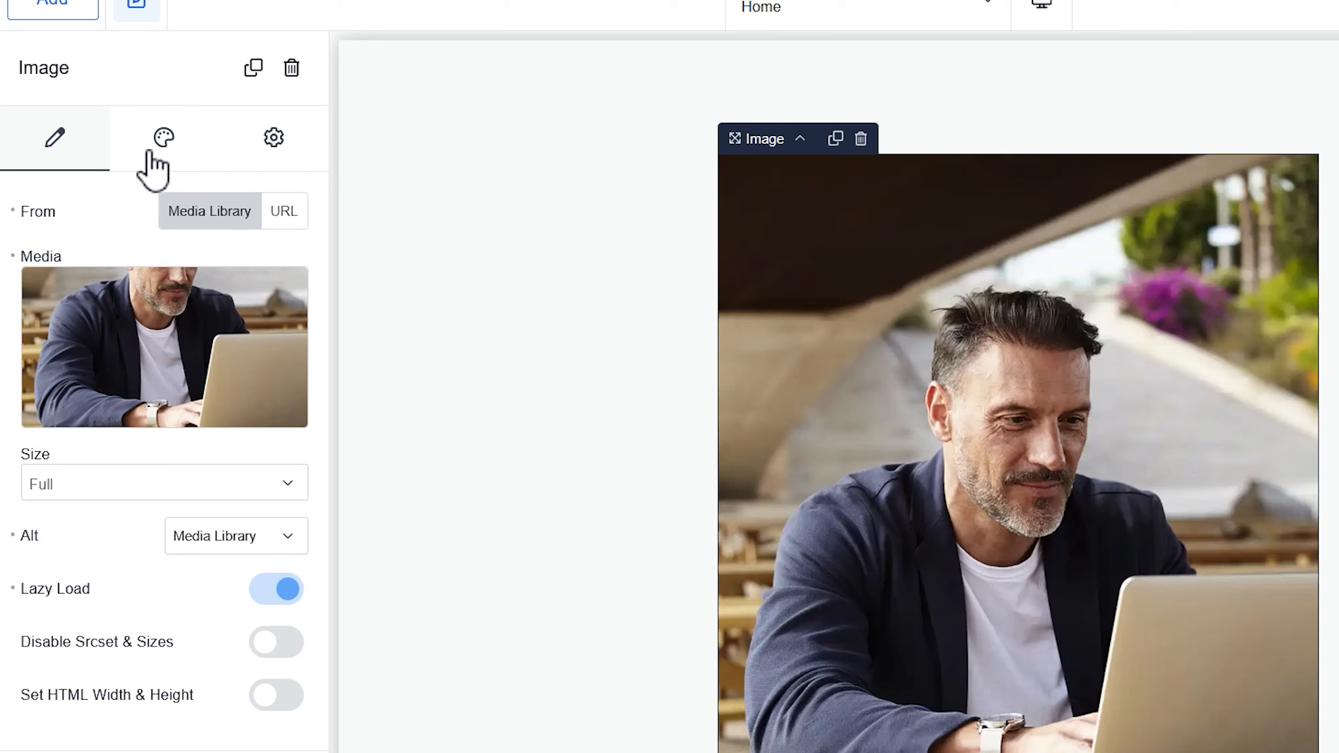
click(284, 142)
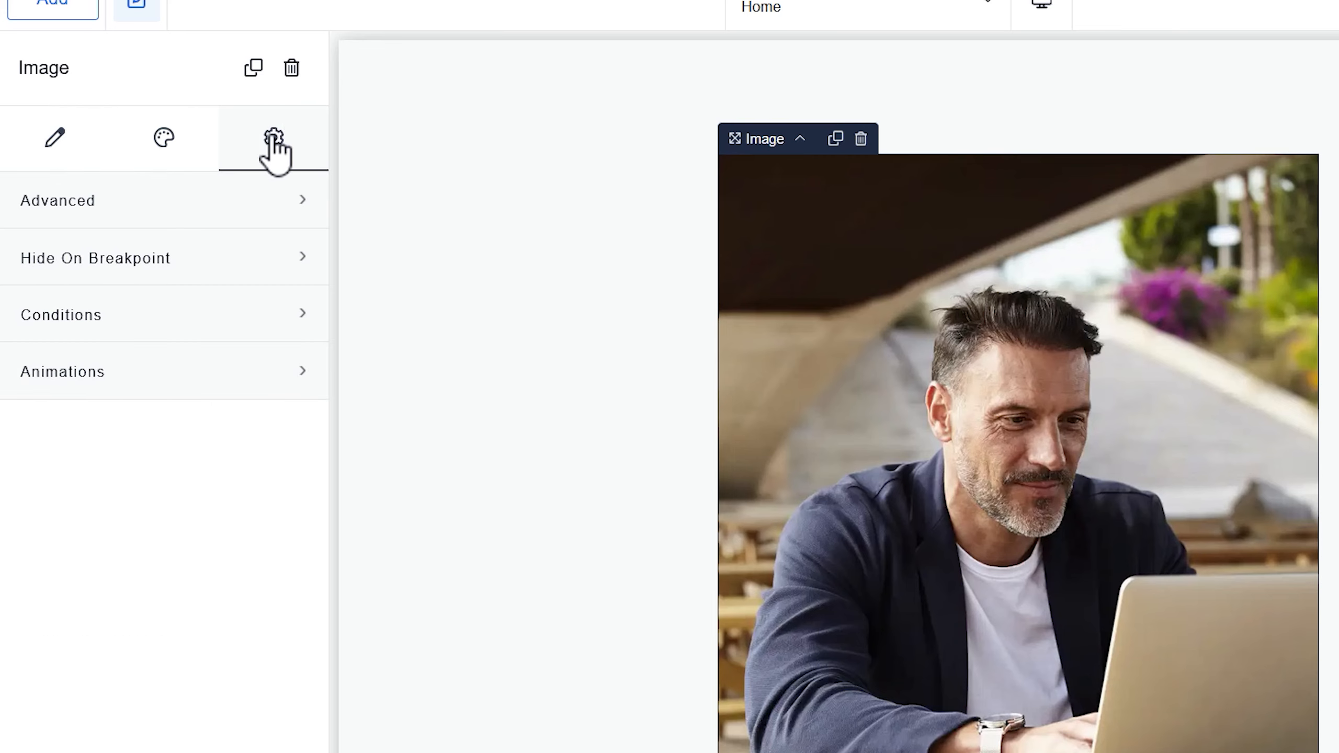
click(66, 150)
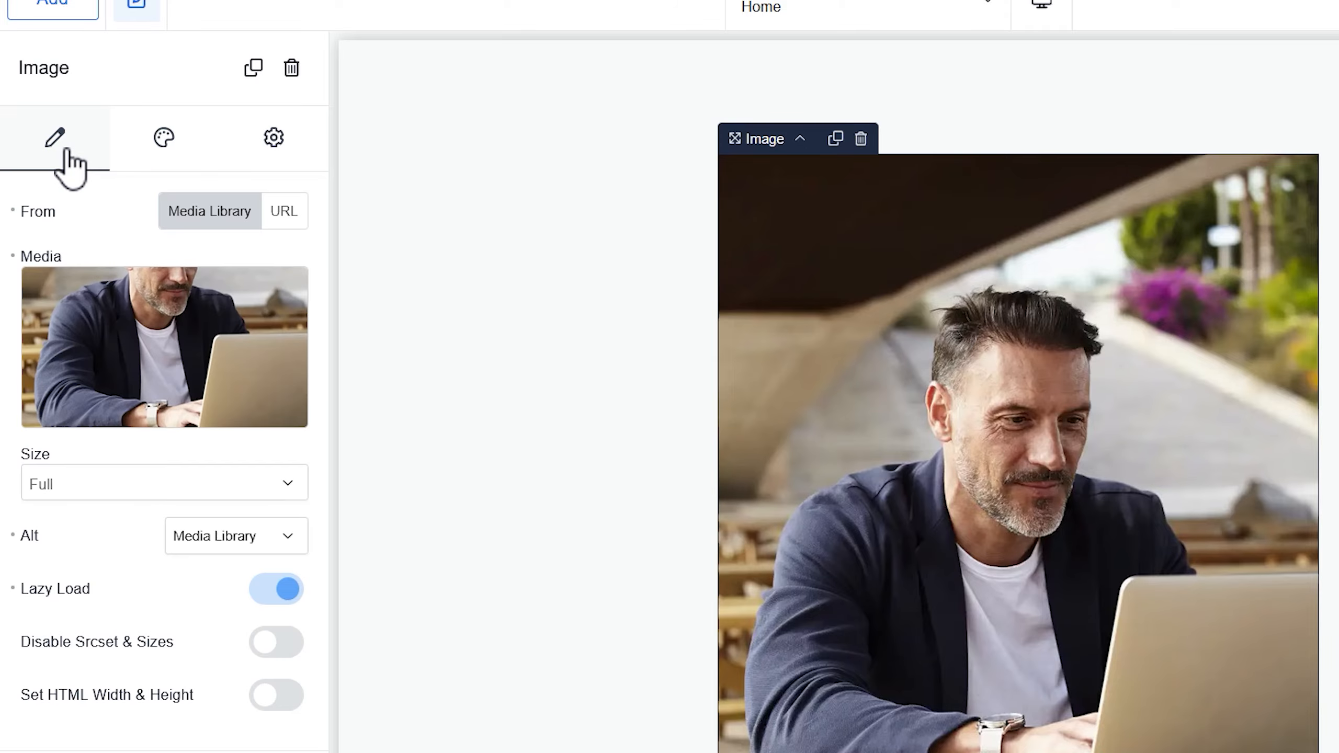
- Set the image's max width to 80%
click(166, 158)
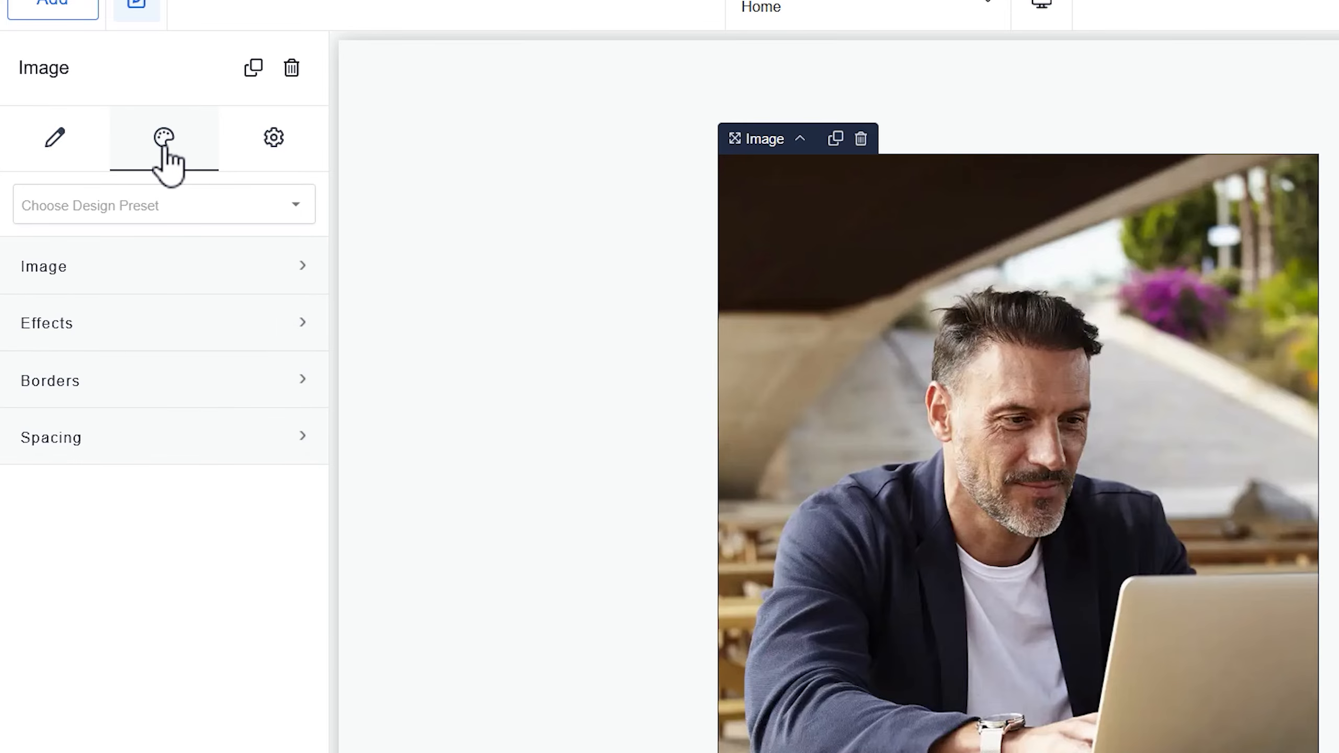
click(93, 266)
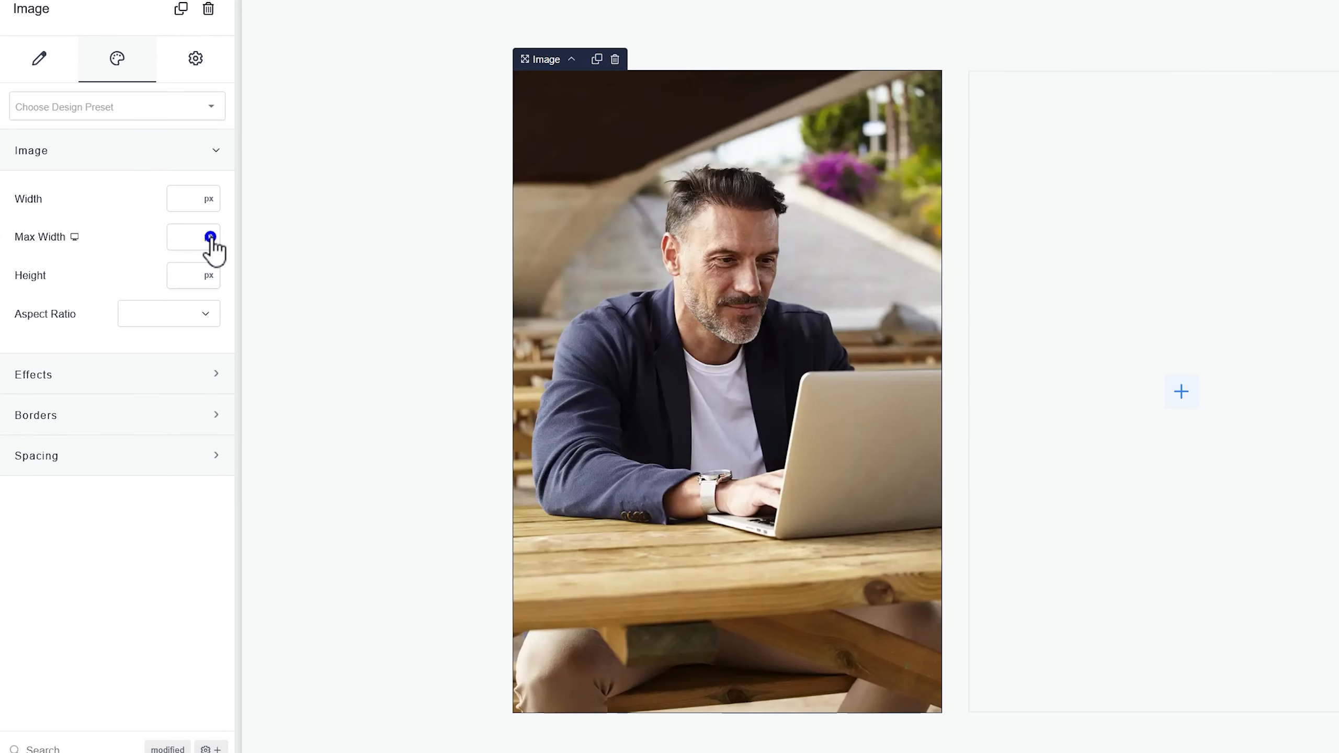
click(210, 237)
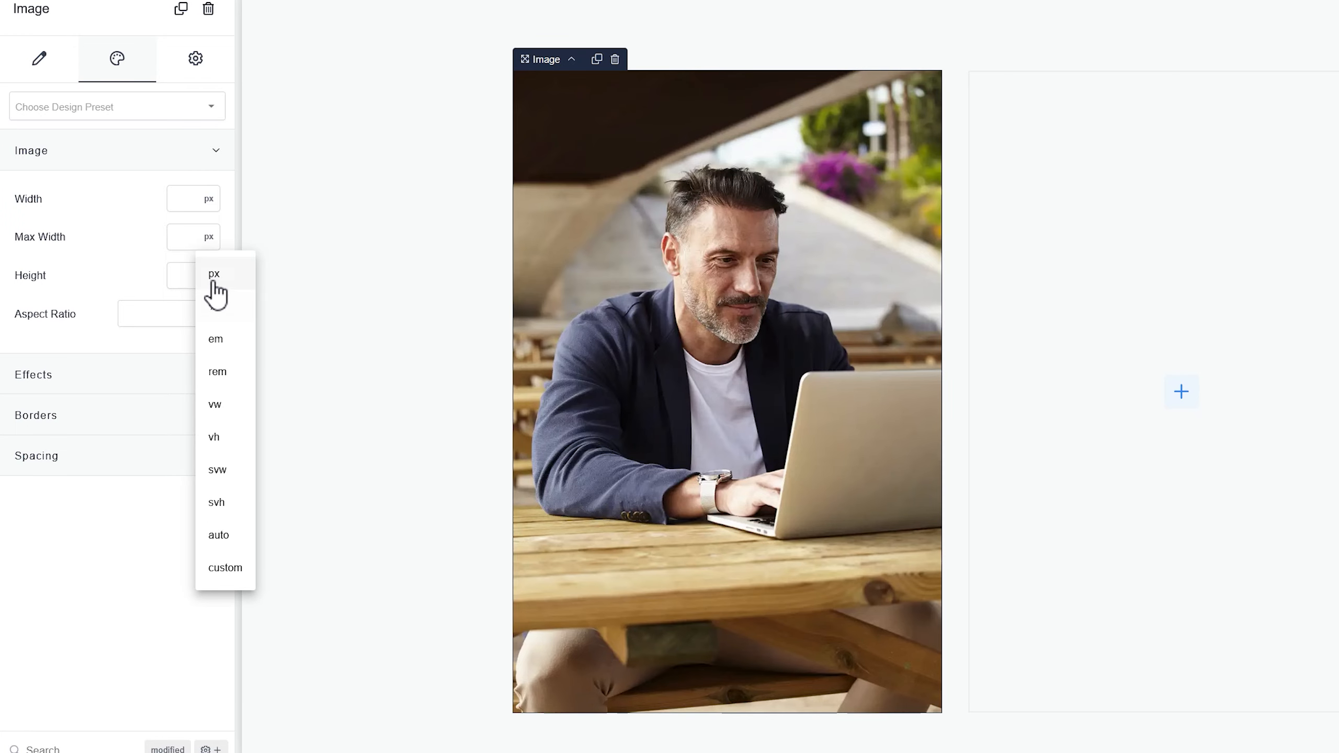
click(213, 302)
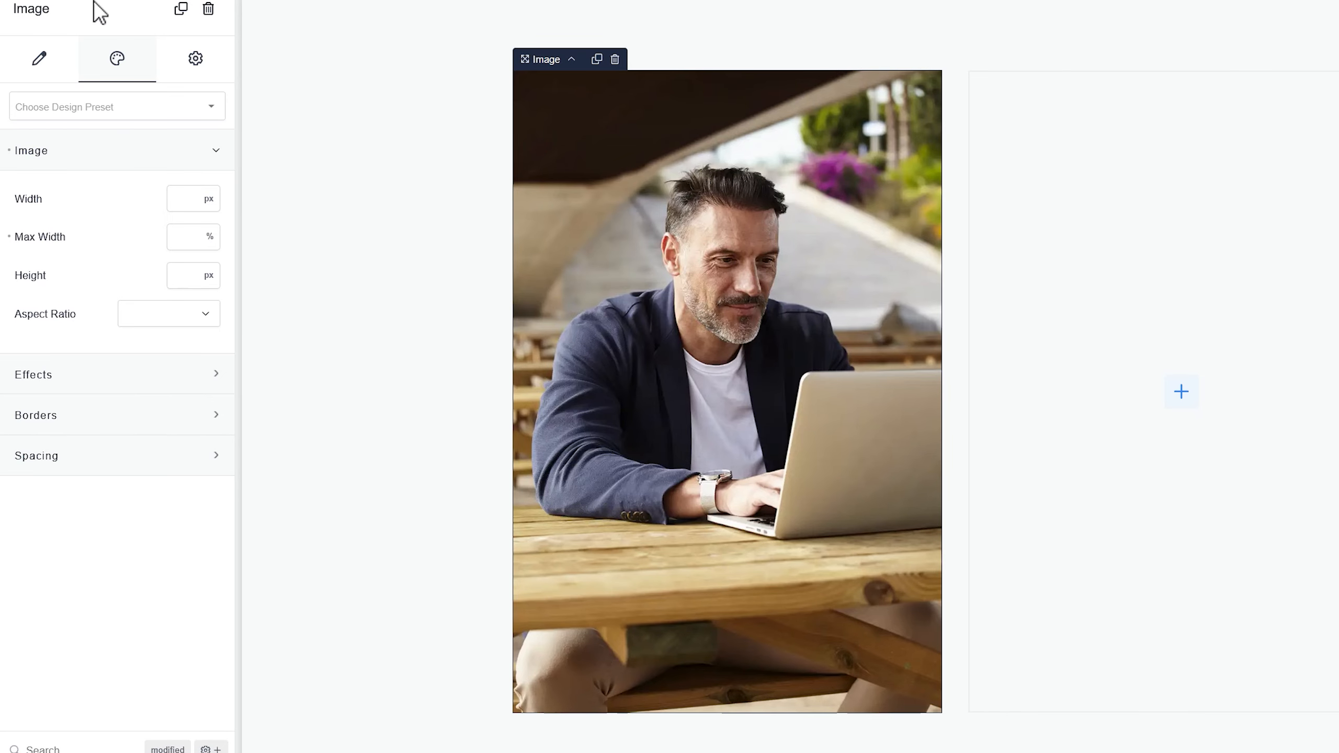
click(196, 233)
text(80)
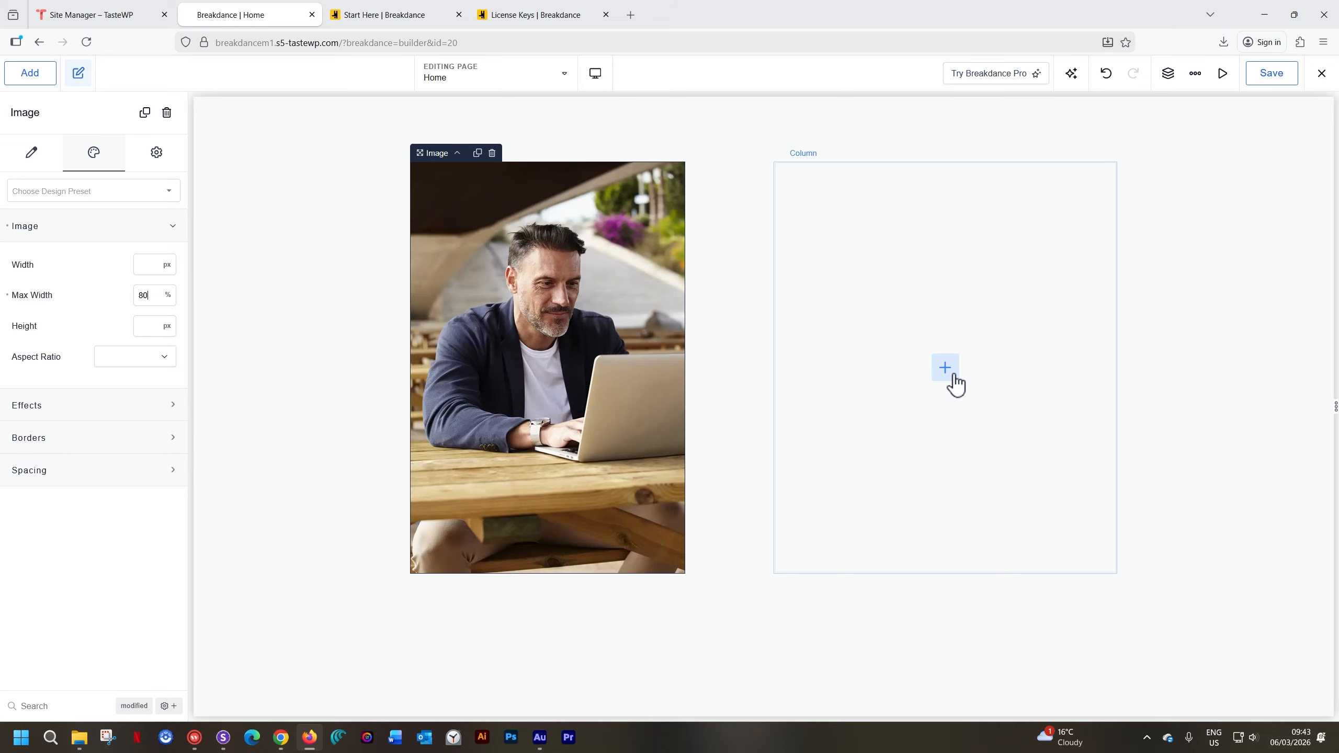
- Add a Heading element to the empty column beside the image
click(955, 375)
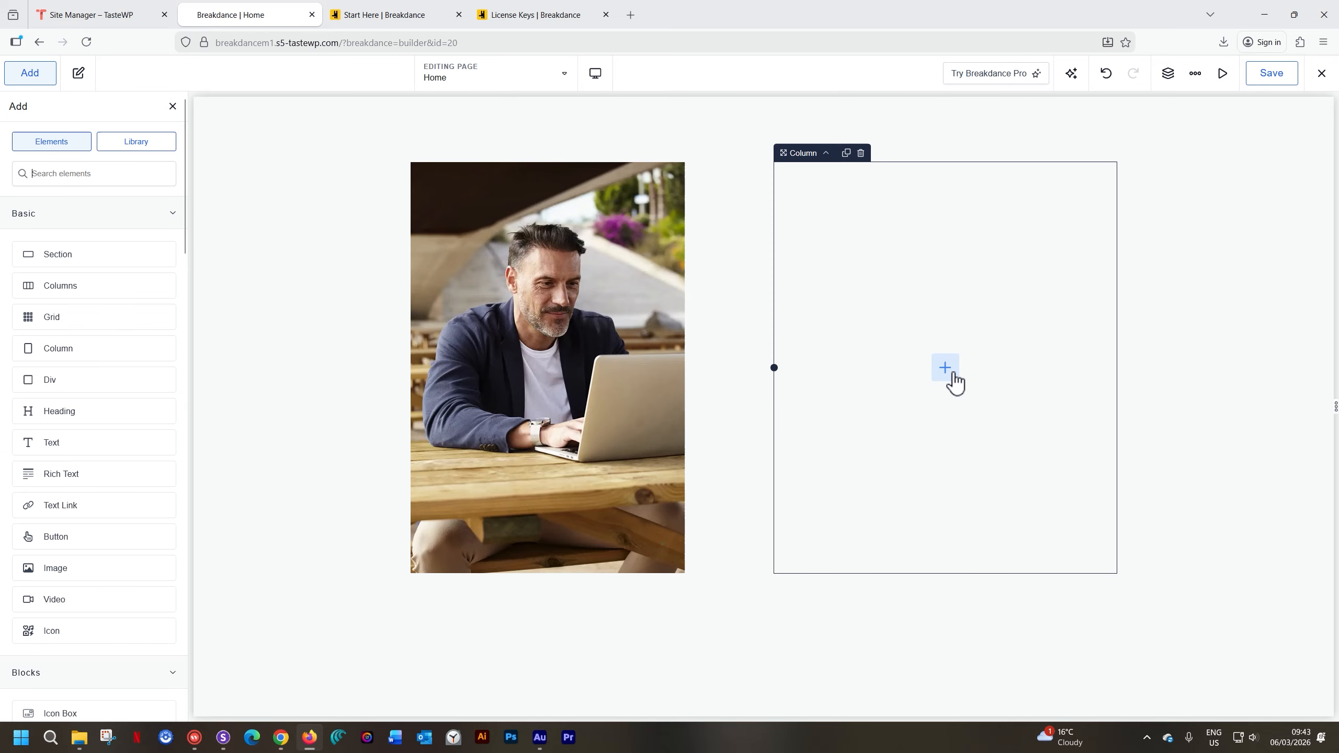
text(heading)
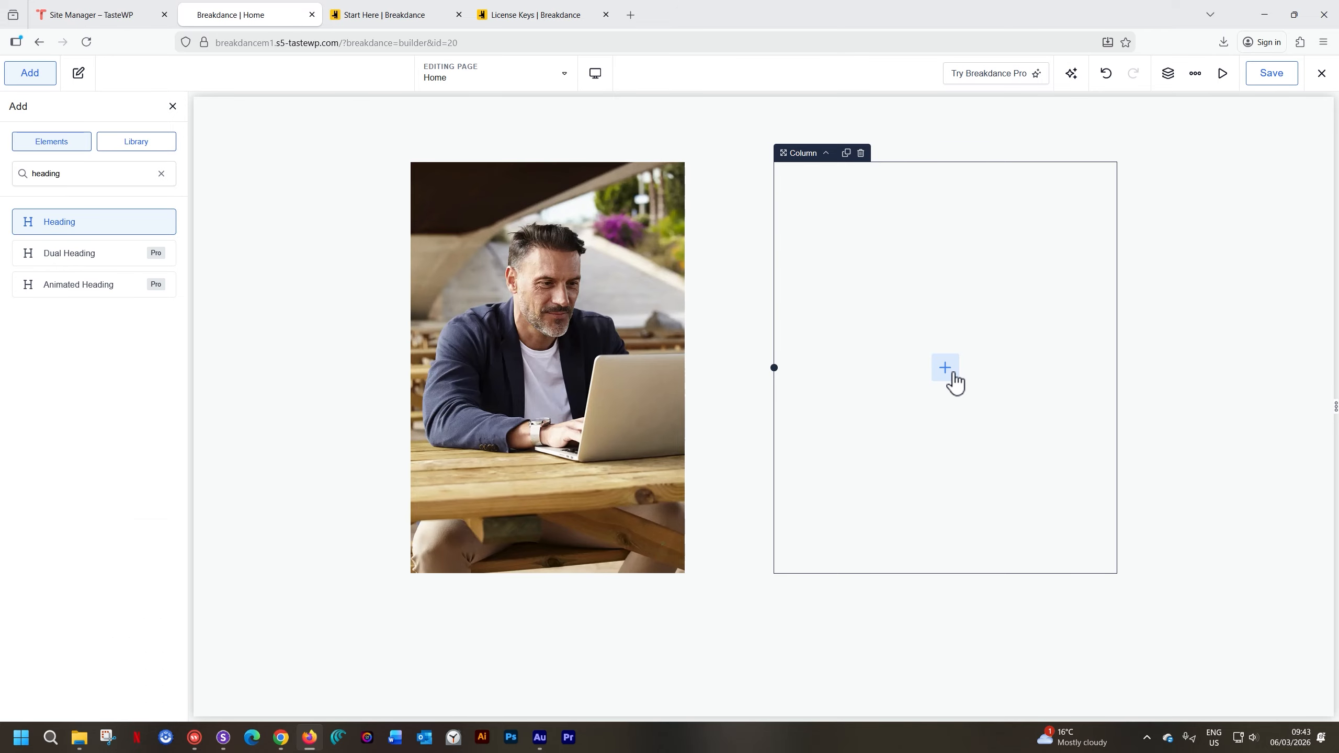
key(Return)
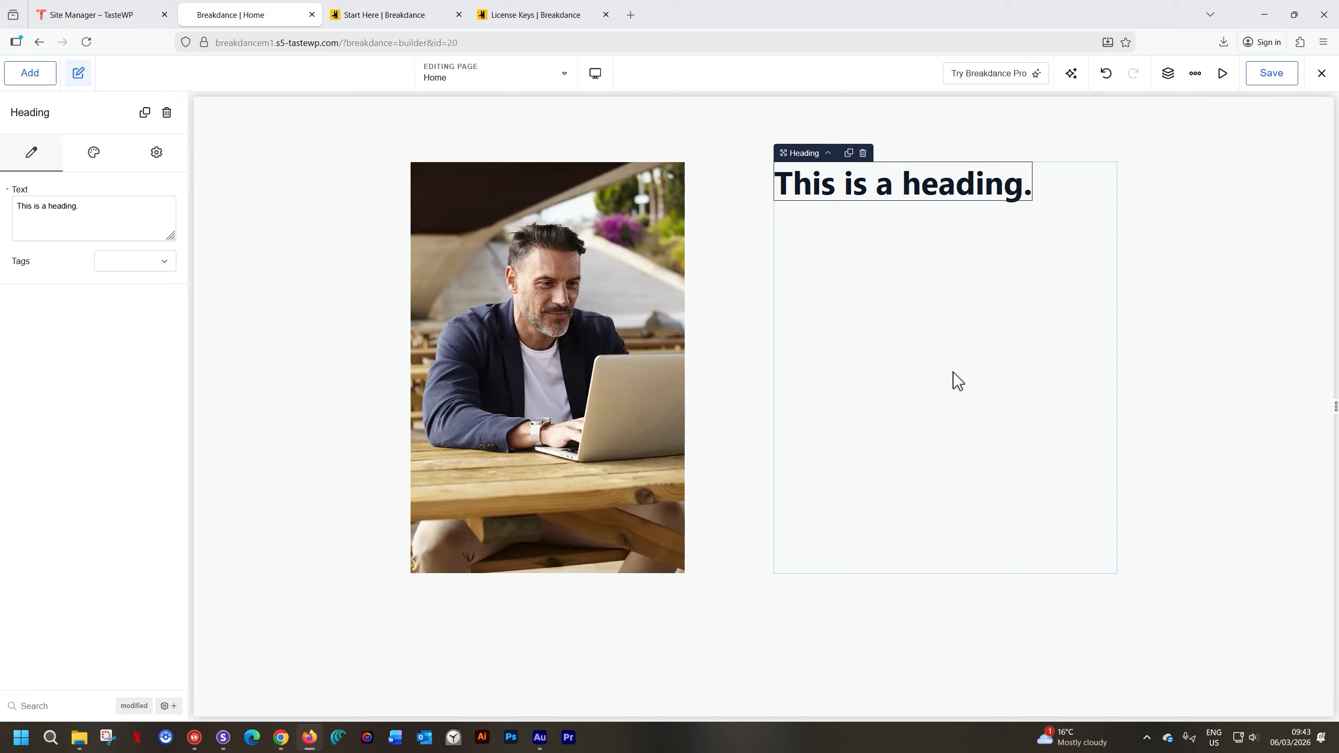
- Replace the heading's placeholder wording with "Bob On the Job", keeping the final period
double_click(912, 197)
triple_click(911, 196)
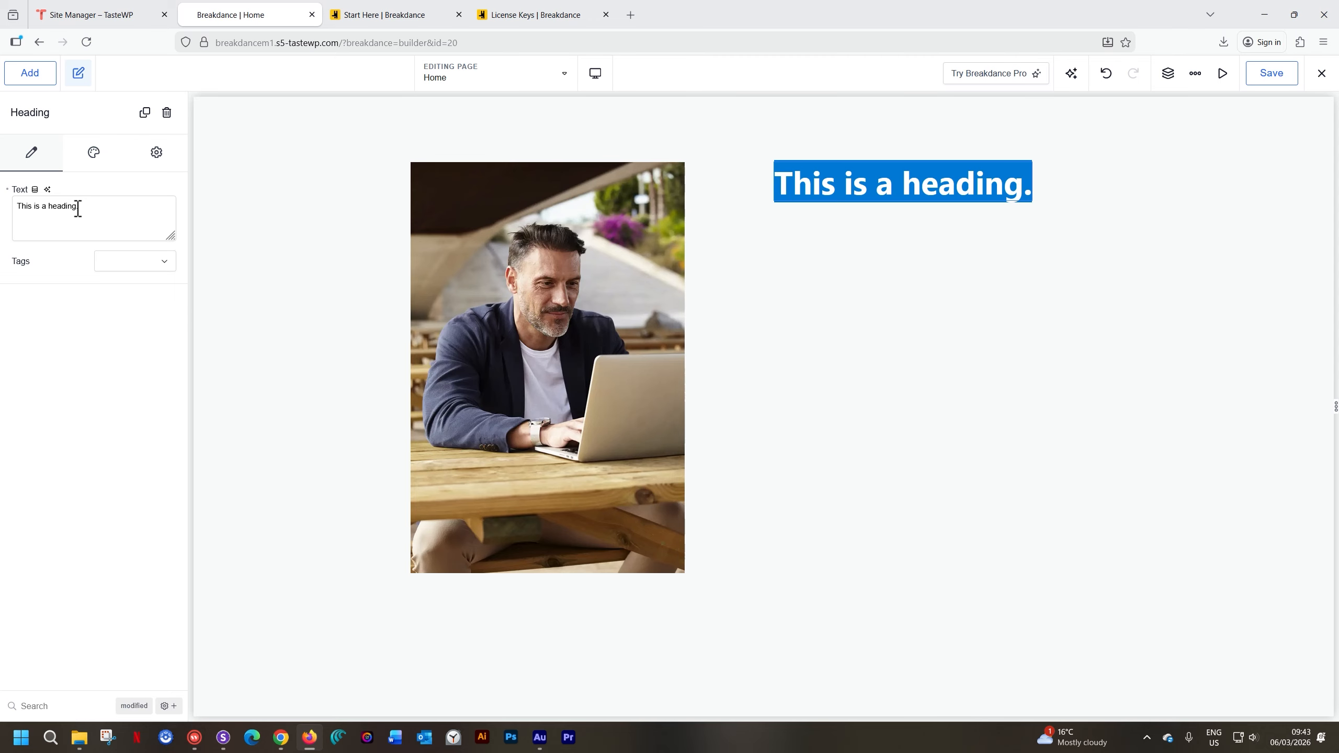
drag(78, 208, 26, 208)
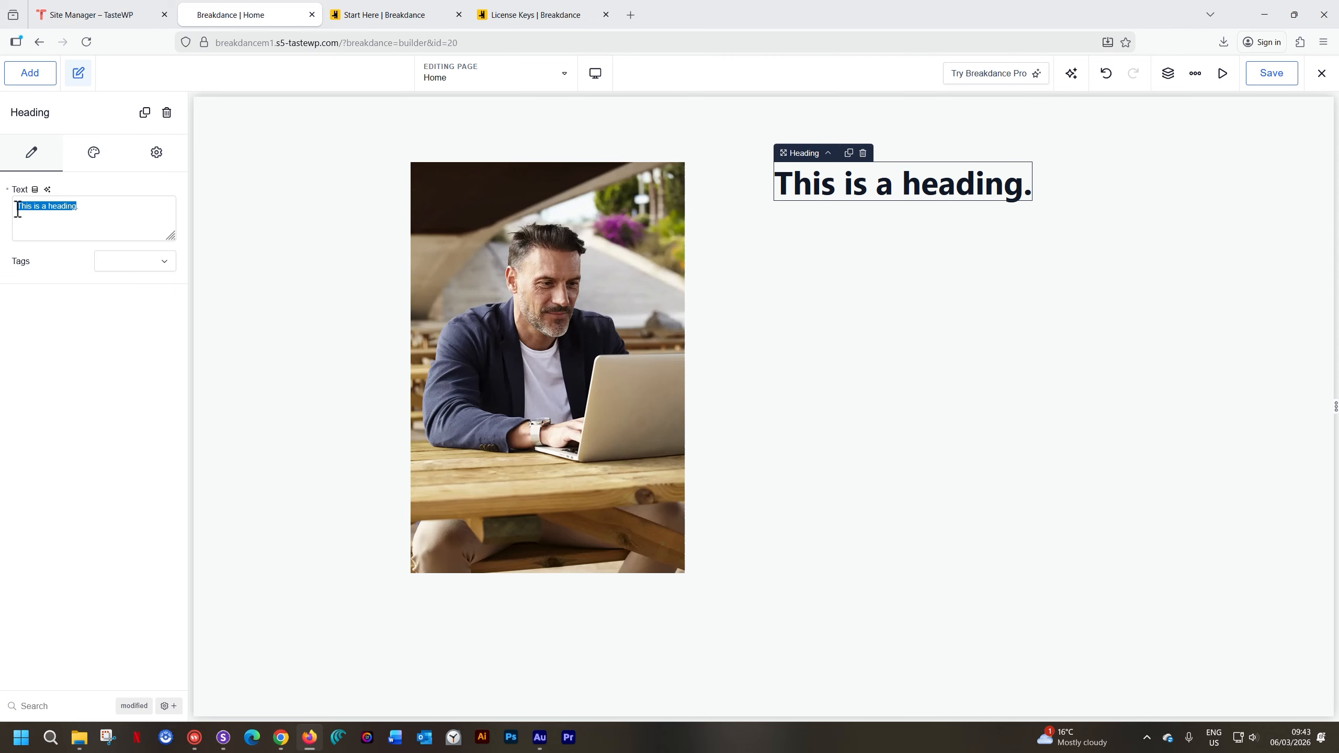
key(BackSpace)
text(Bob)
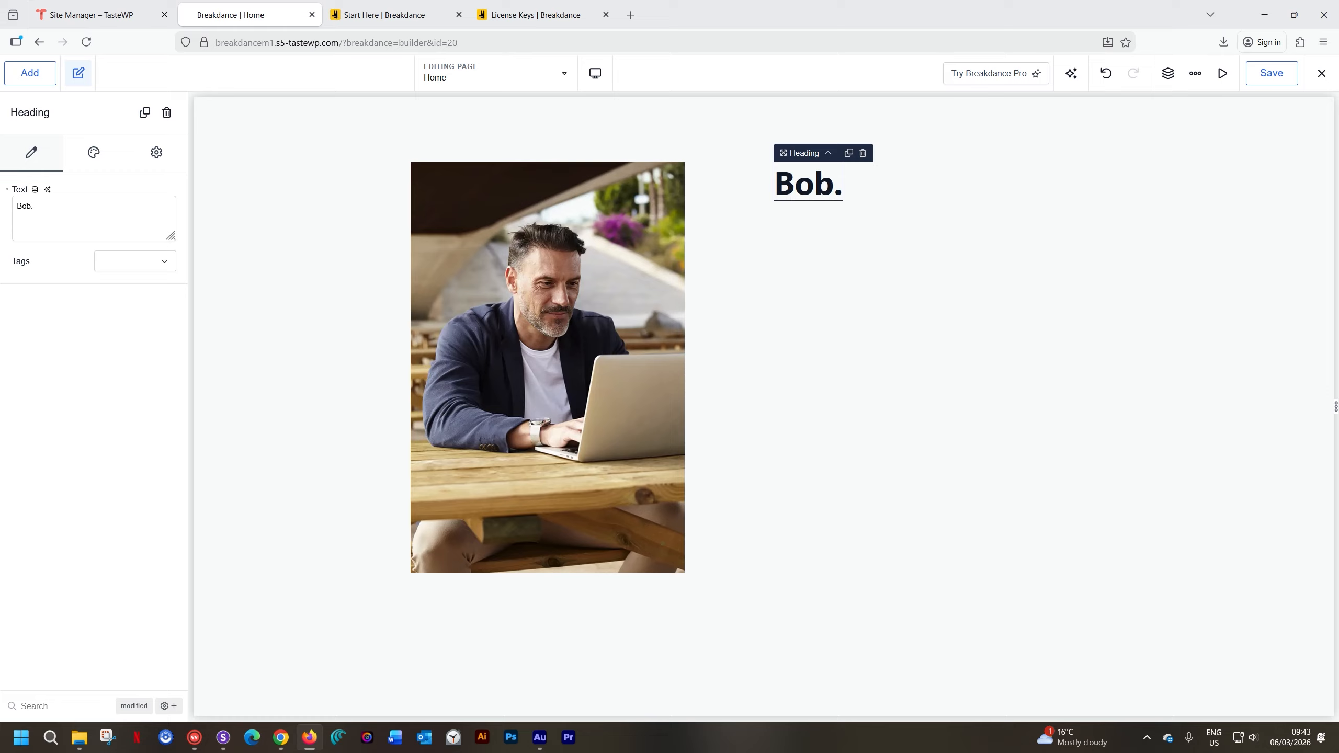
text( On the Job)
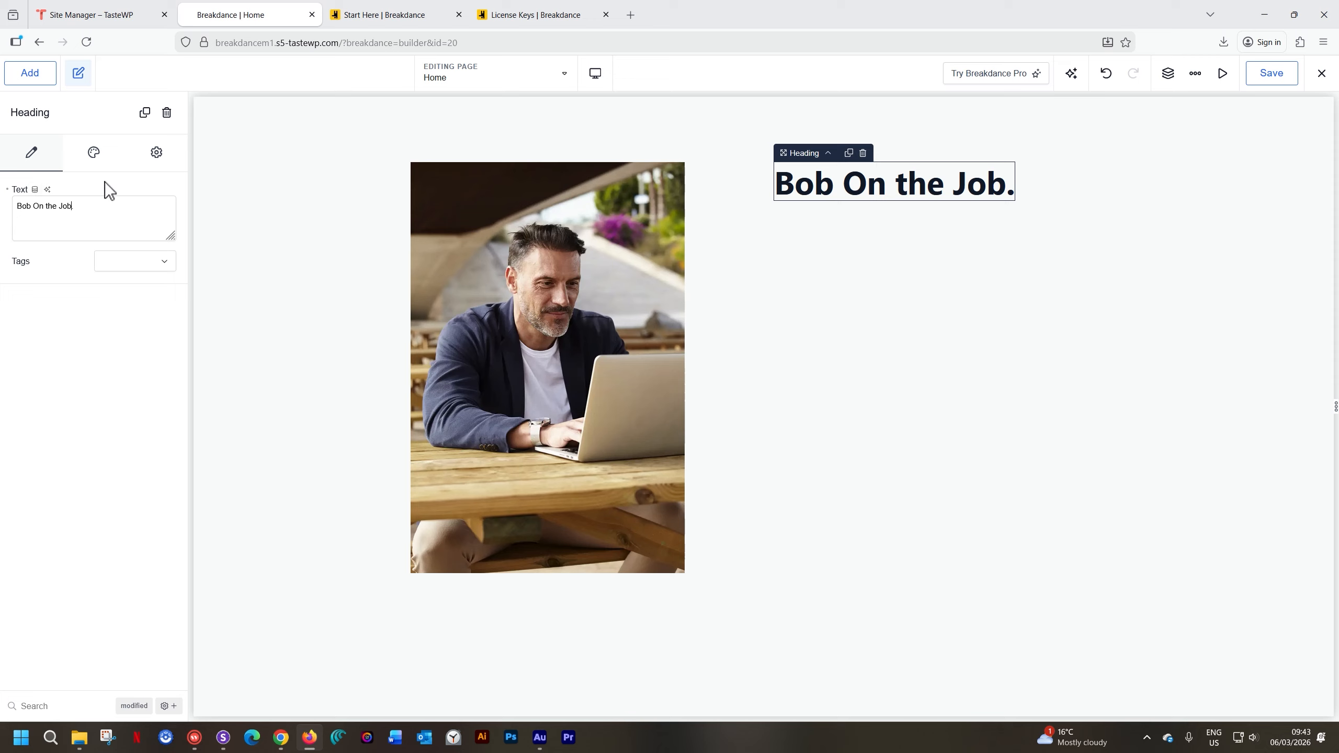
- Set the heading's tag to h2
click(157, 262)
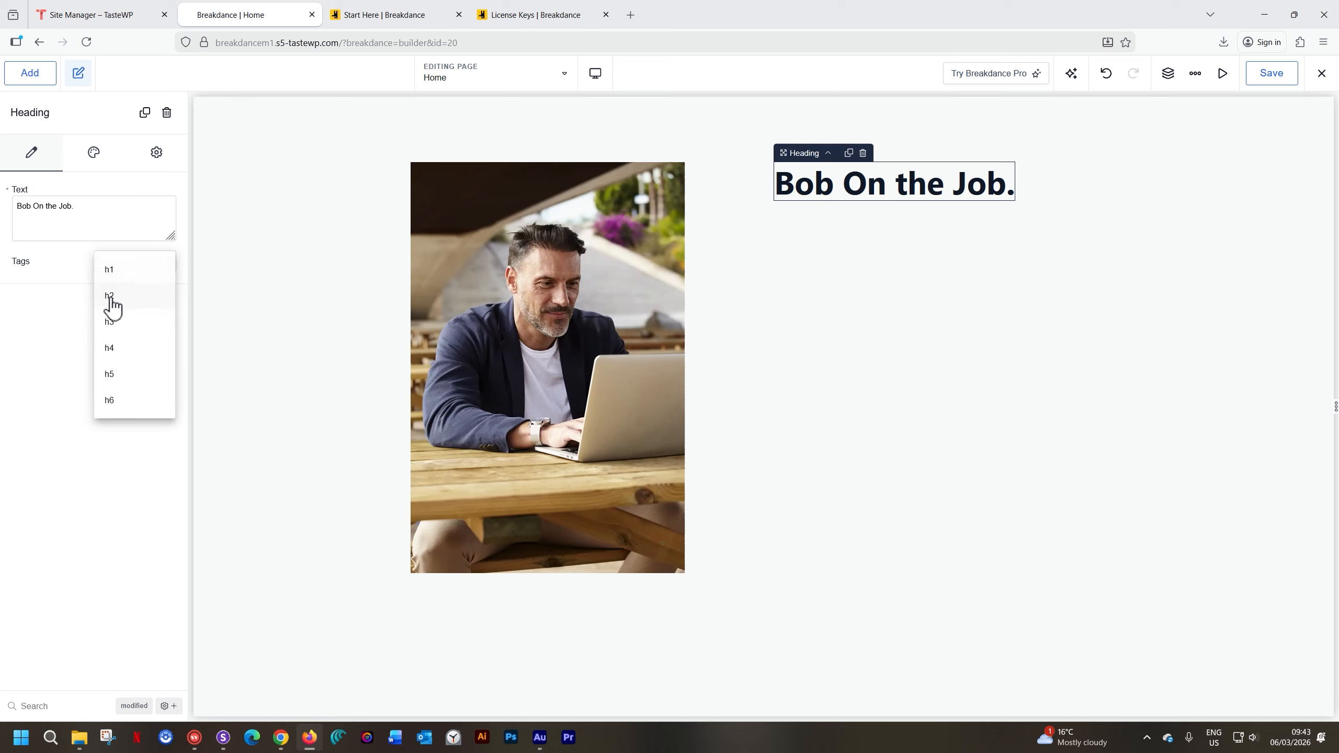
click(111, 296)
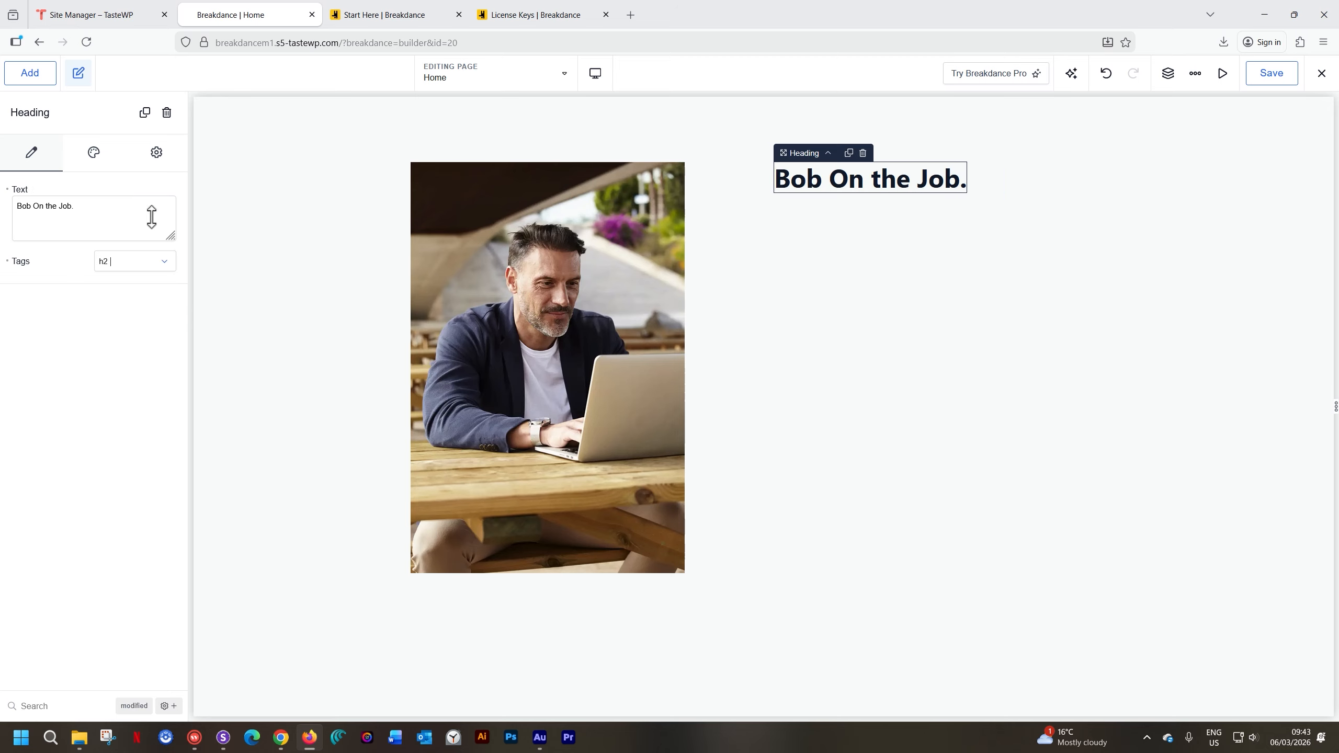
click(164, 264)
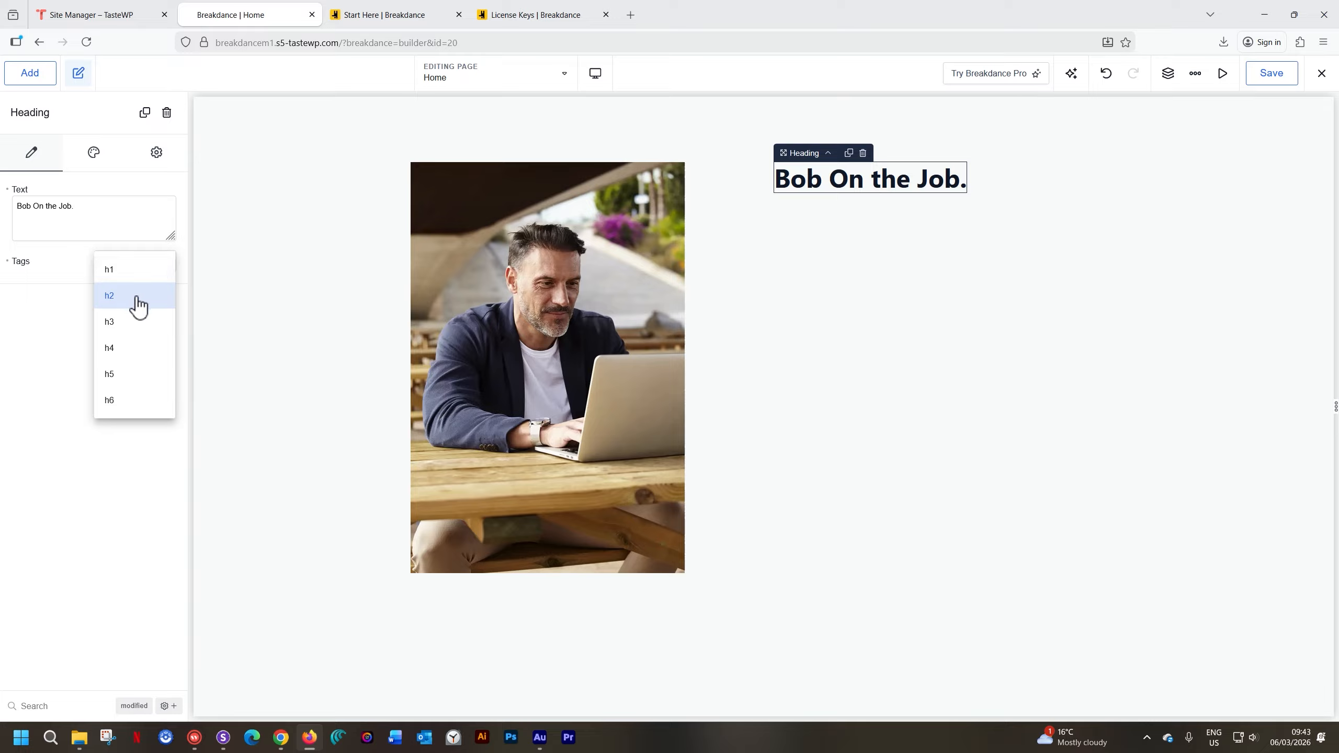
click(136, 297)
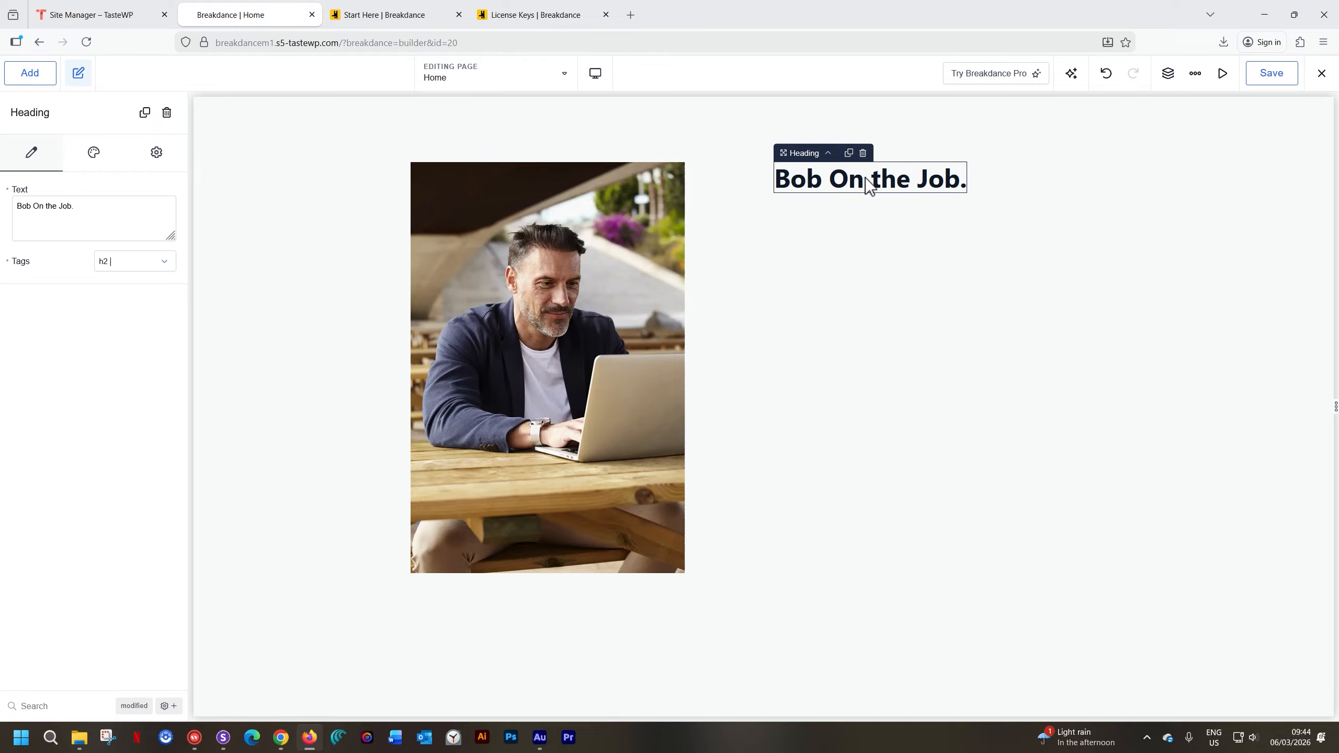
- Add a basic Text element below the heading
click(43, 84)
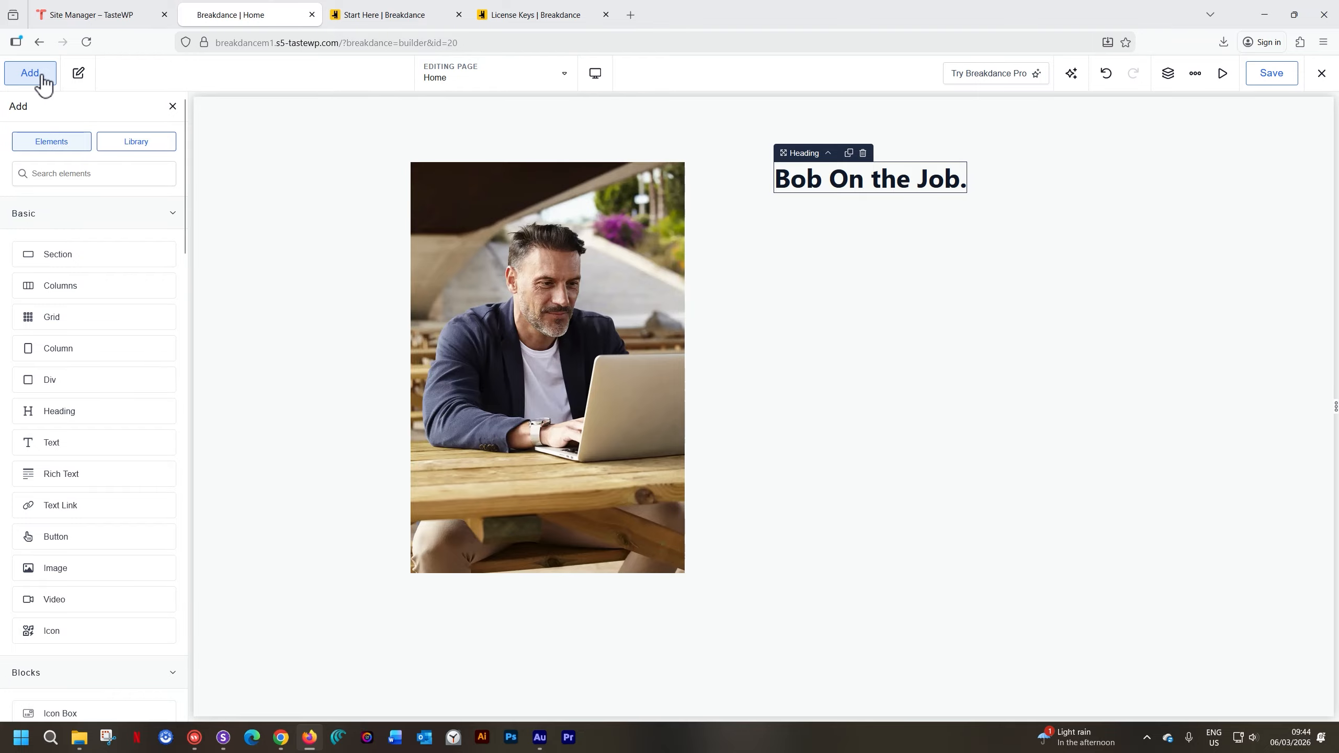
click(58, 170)
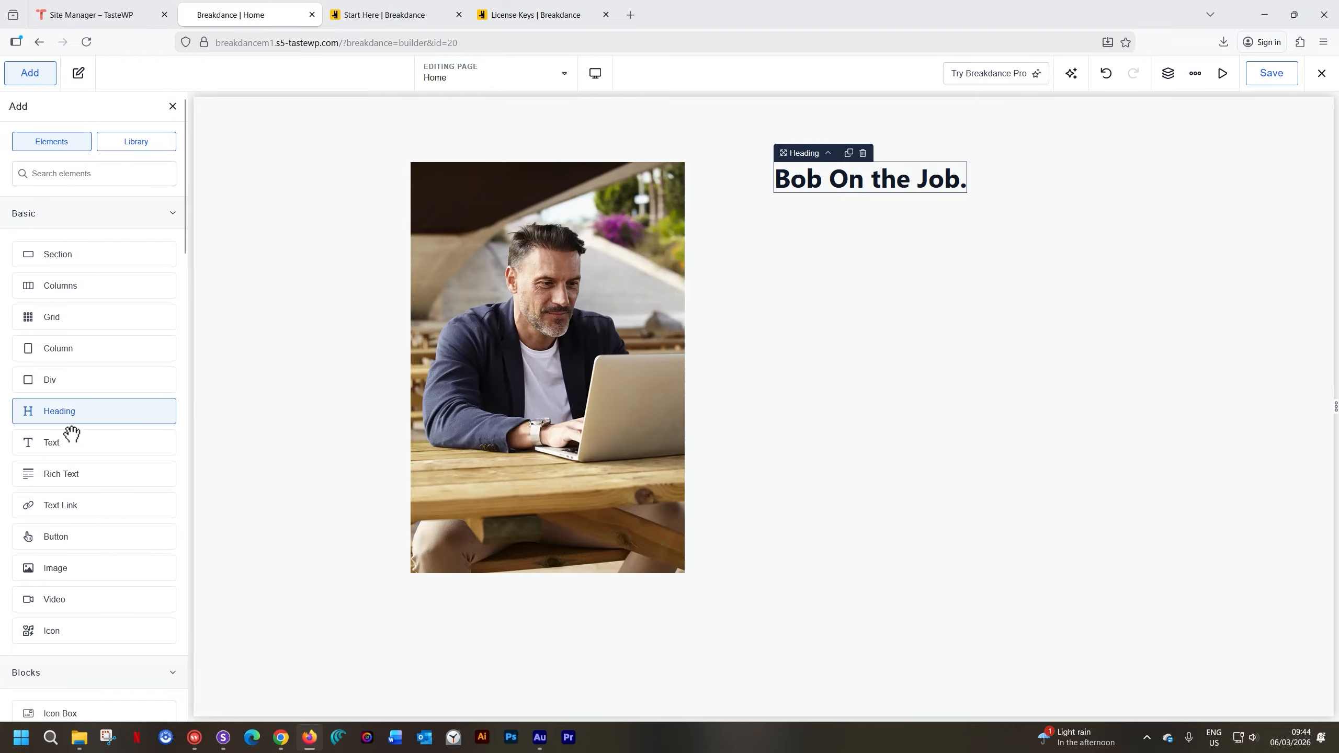
click(66, 444)
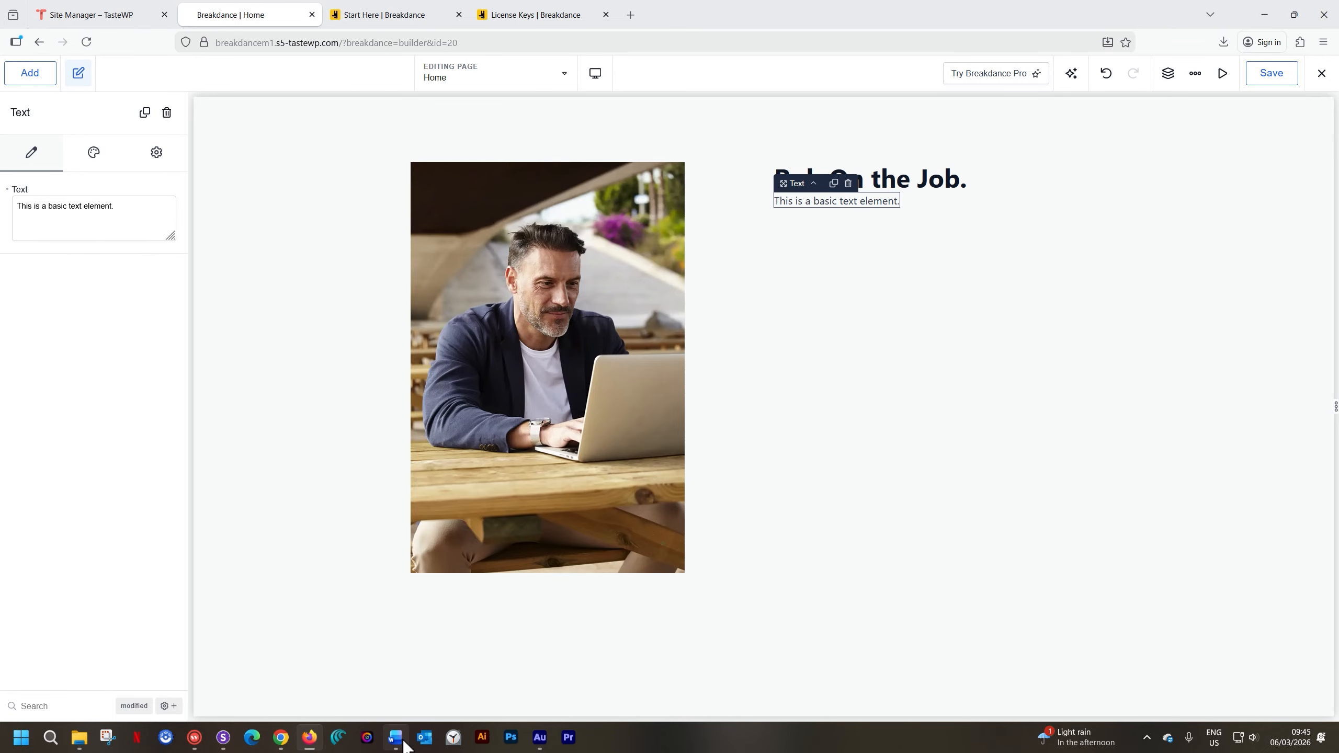
- Switch to the Pottery _ CID document in Word and copy the paragraph text of the HERO section
click(396, 738)
drag(380, 274, 383, 329)
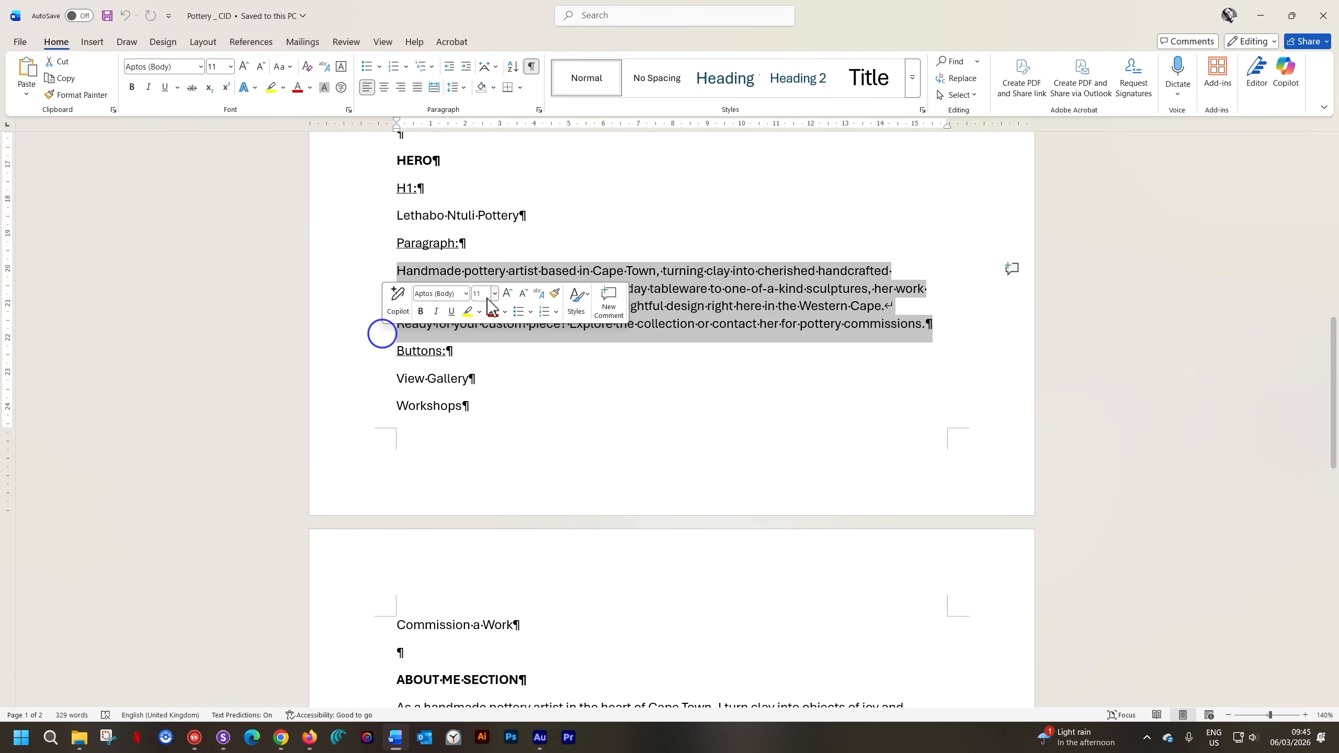
right_click(695, 297)
click(710, 357)
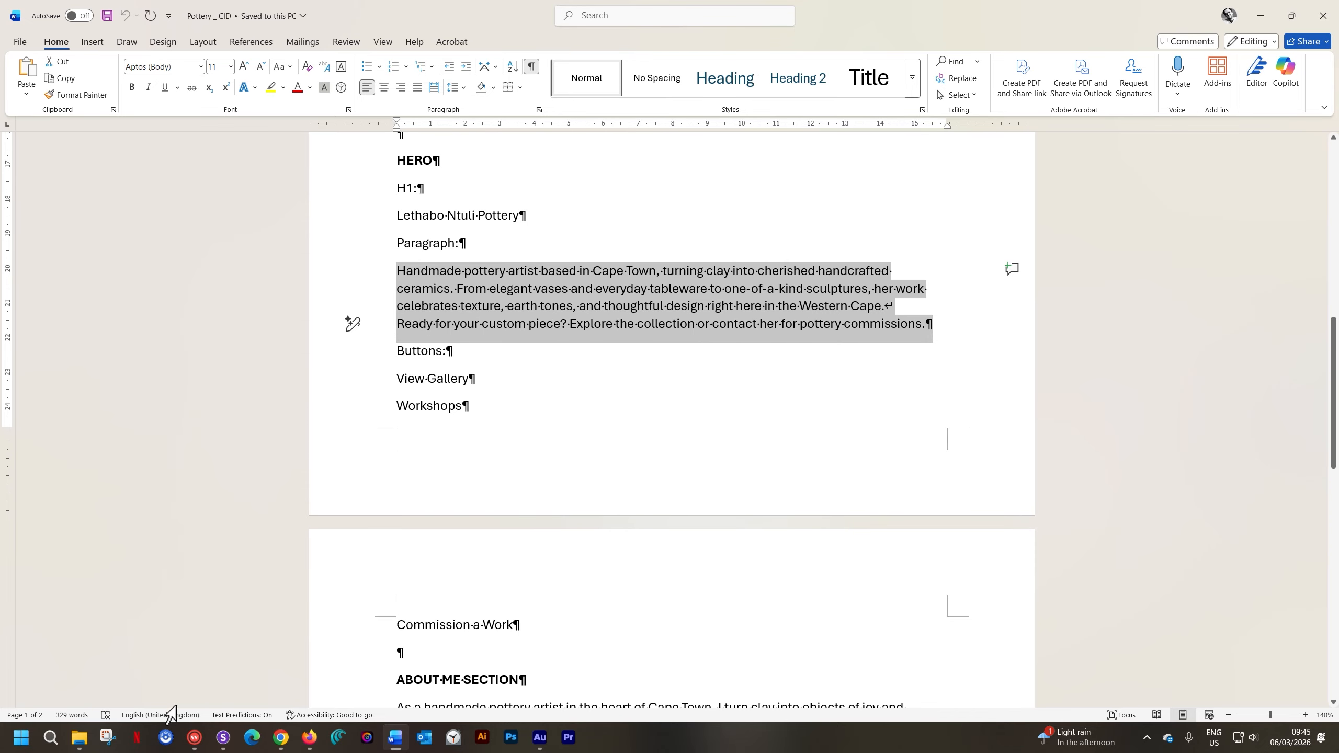
- Return to Breakdance in Firefox and replace the text element's placeholder sentence with the copied pottery paragraph
click(309, 737)
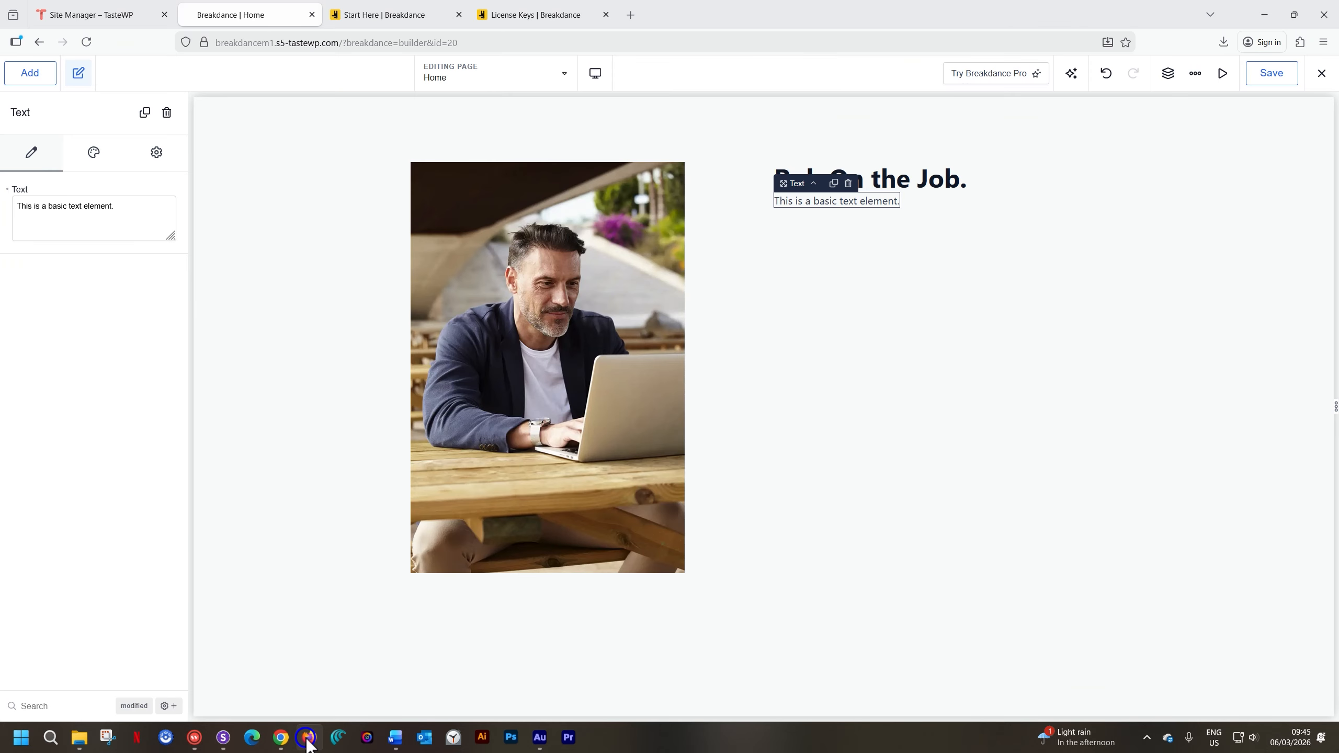
triple_click(835, 201)
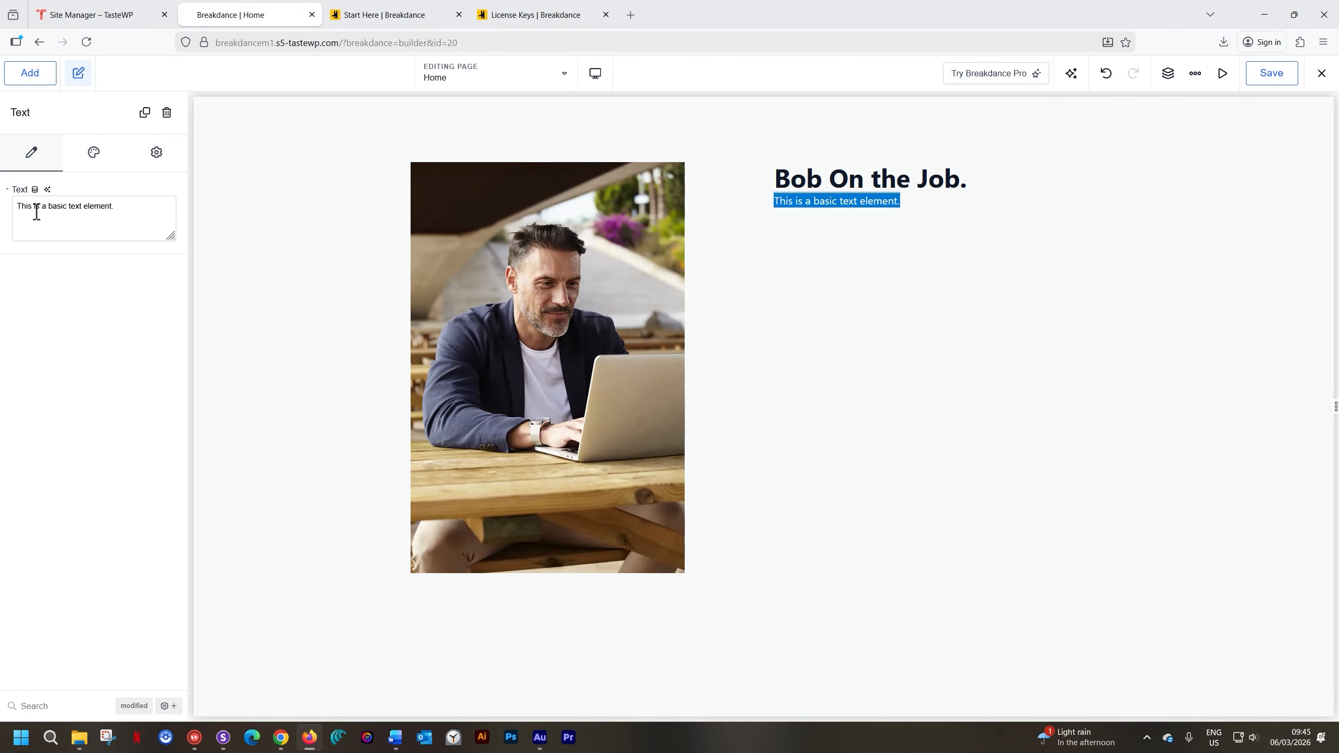
key(ctrl+v)
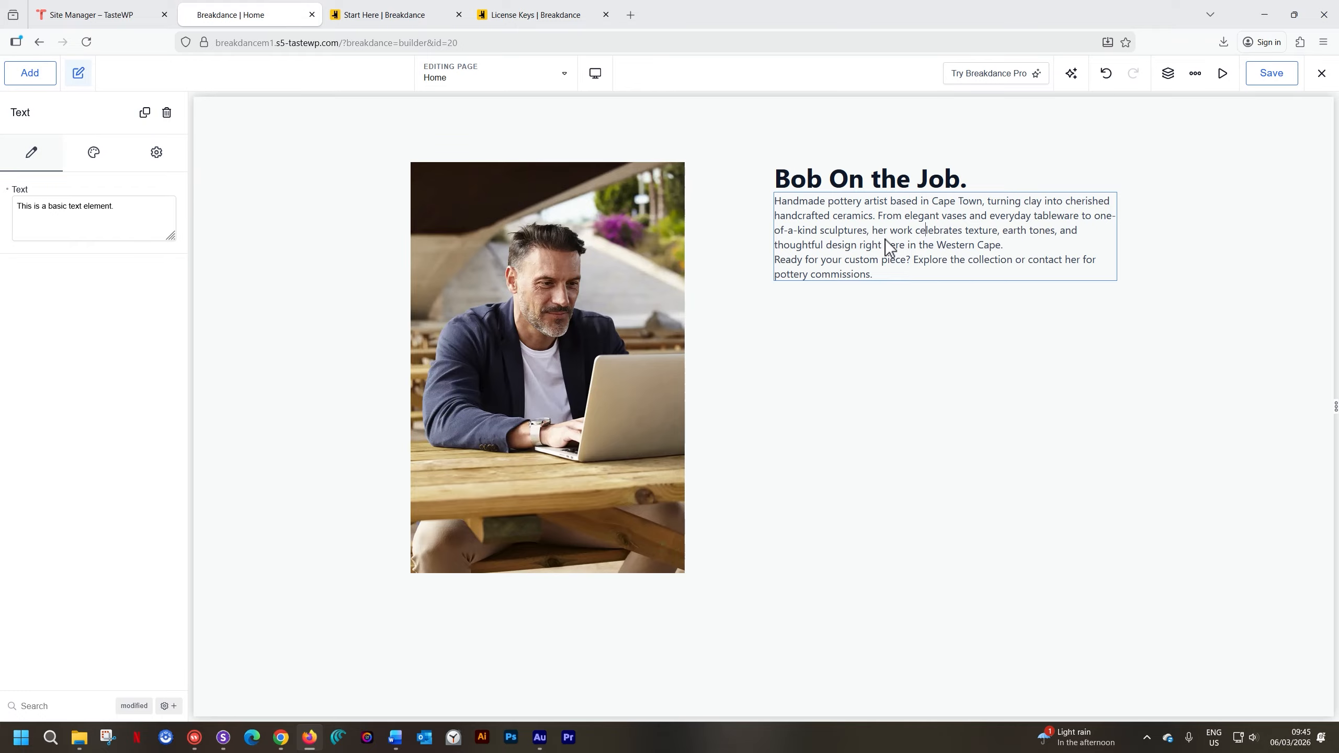
- Add a basic Button element below the paragraph text
click(53, 74)
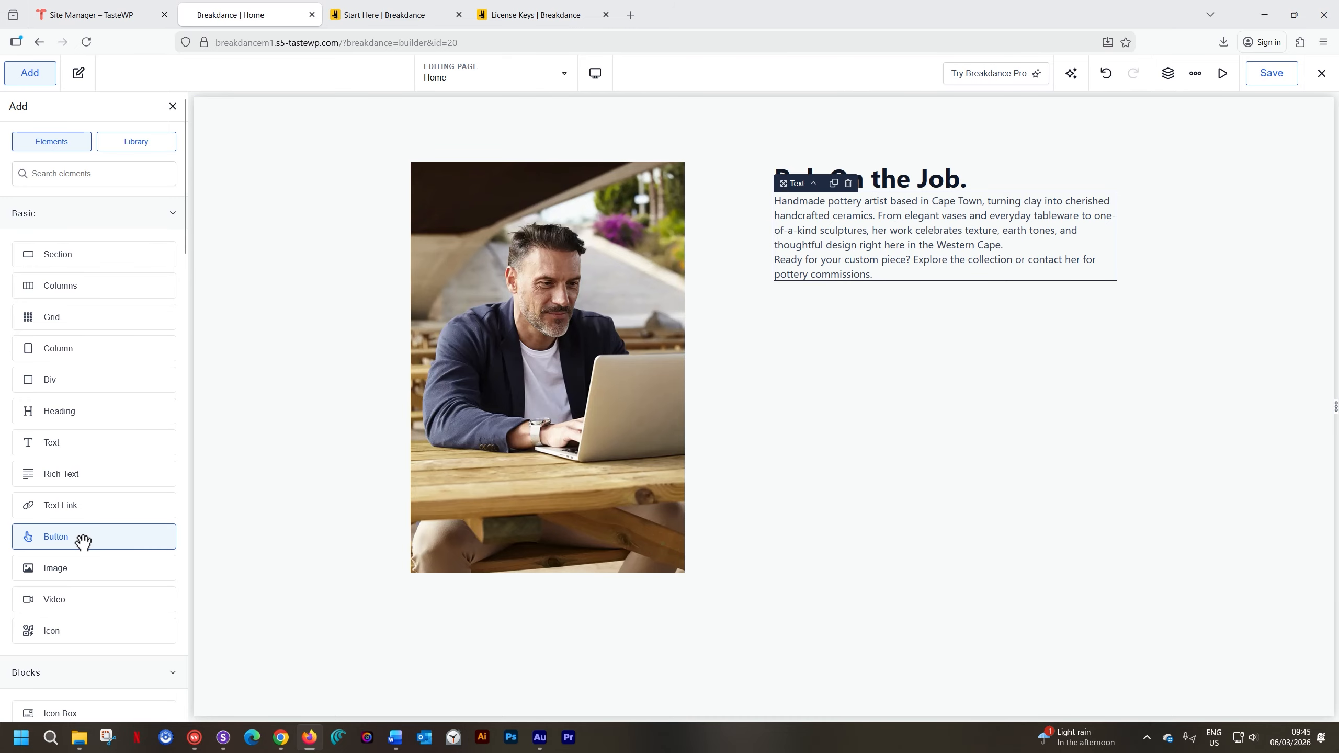
click(83, 544)
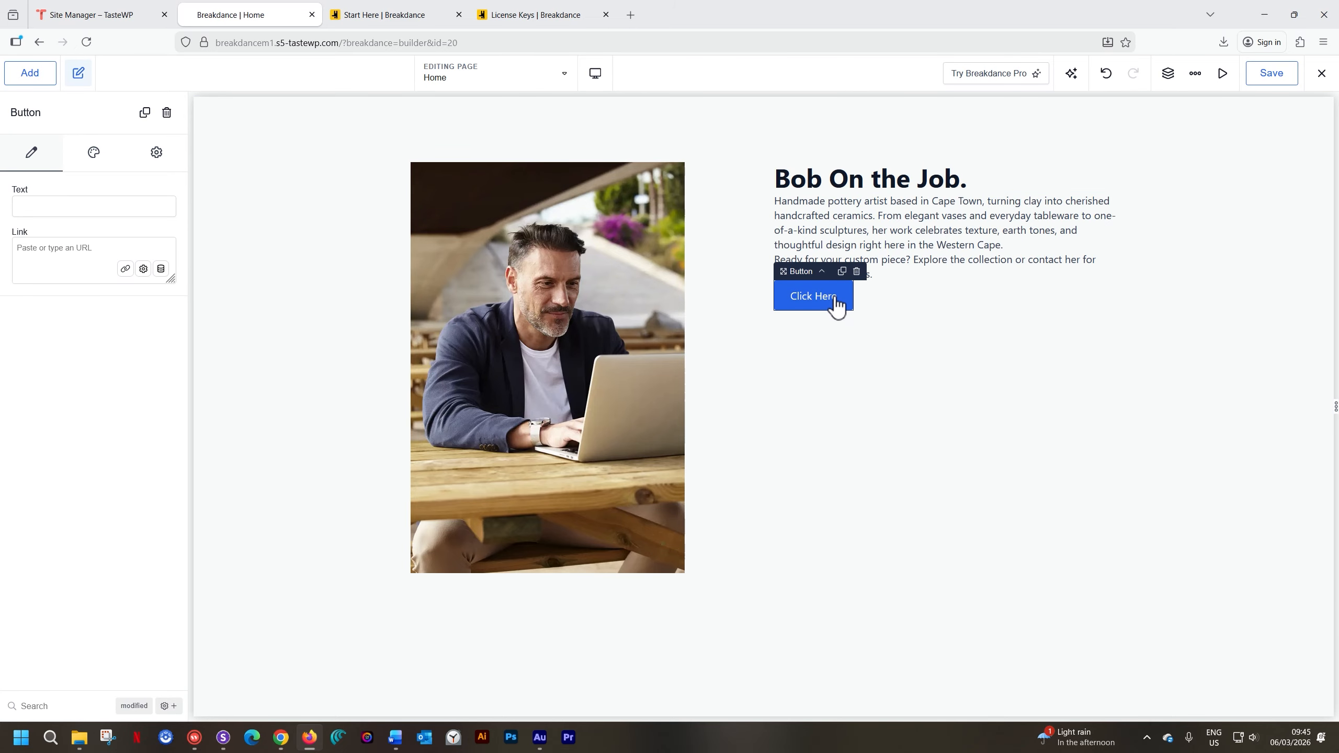
- Find the Fancy Divider element and insert it between the heading and the paragraph text
click(922, 187)
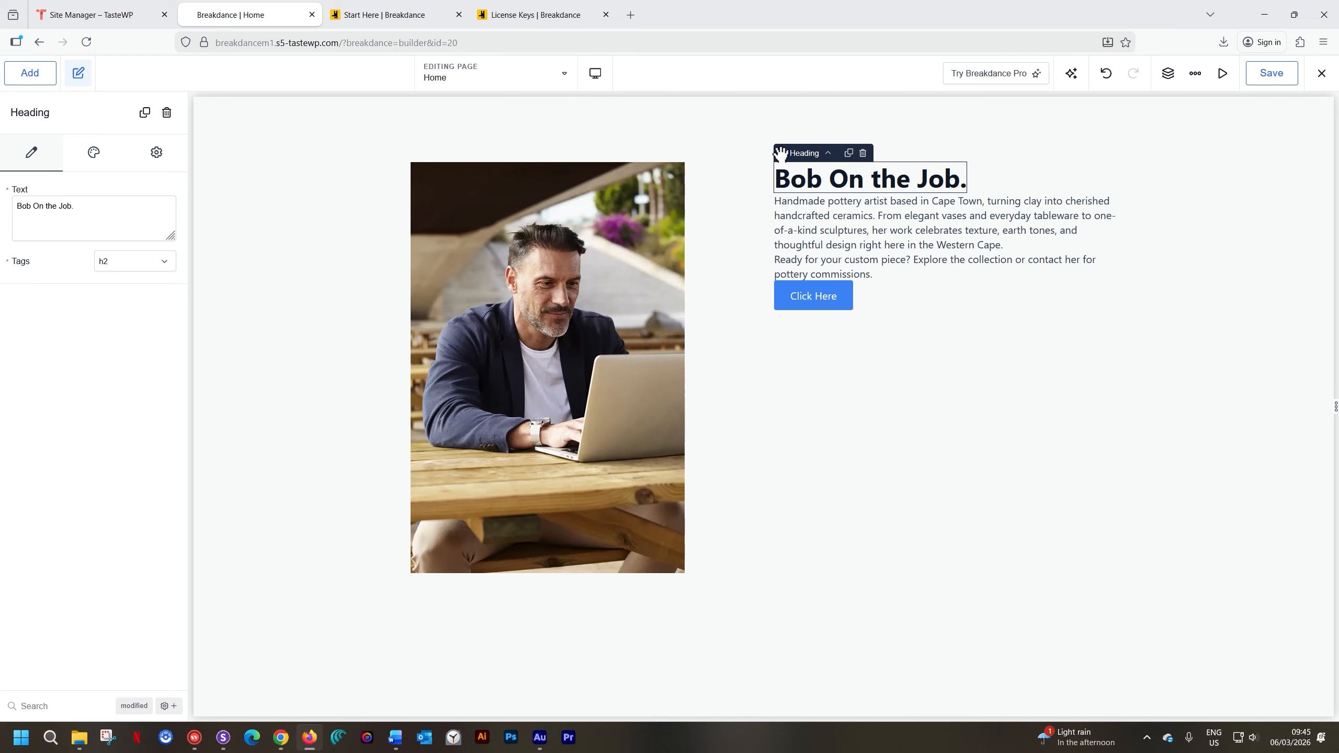
click(30, 74)
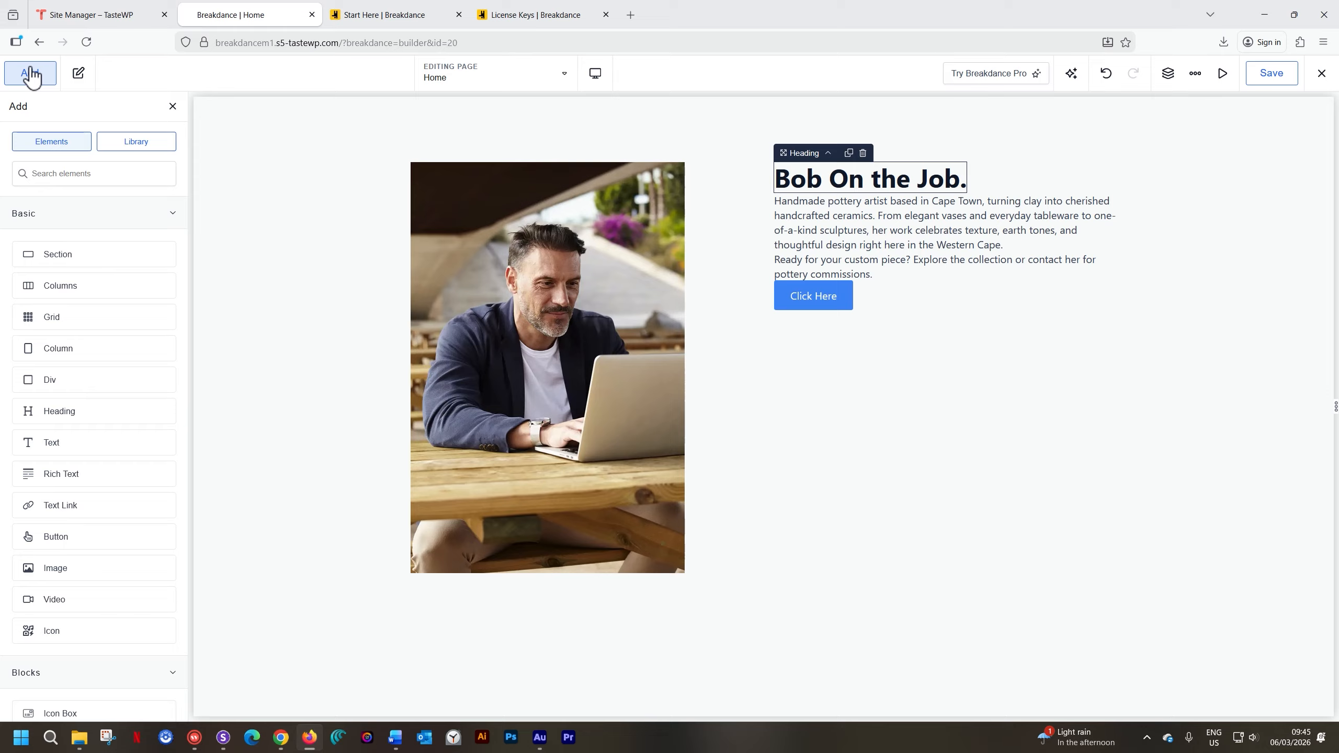
text(divi)
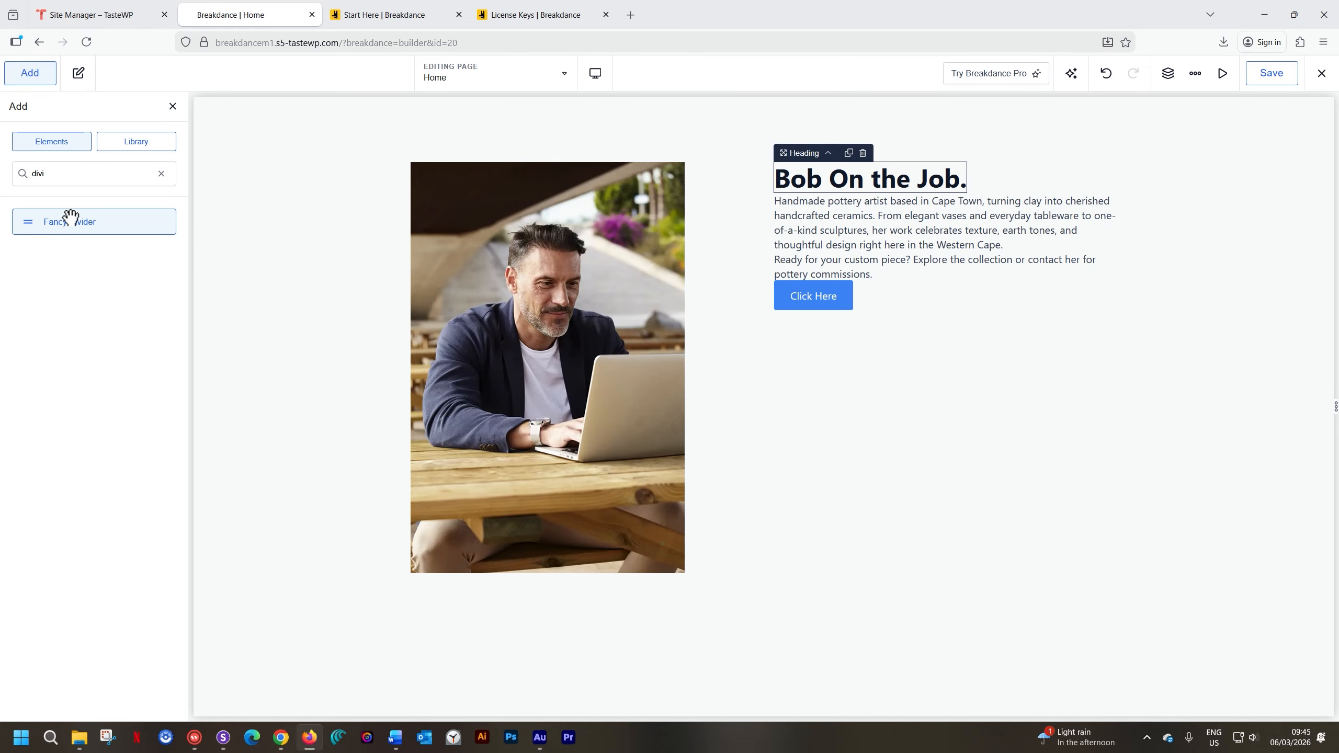
click(70, 225)
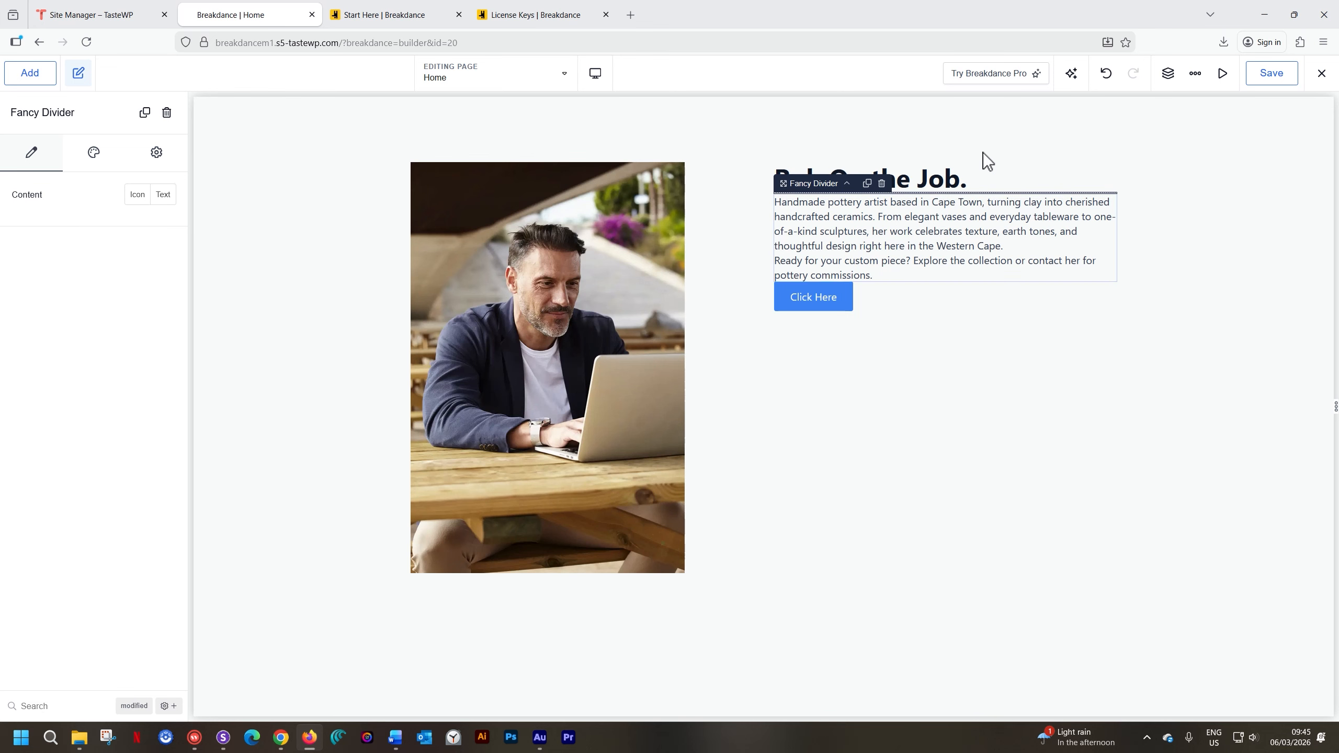
click(943, 179)
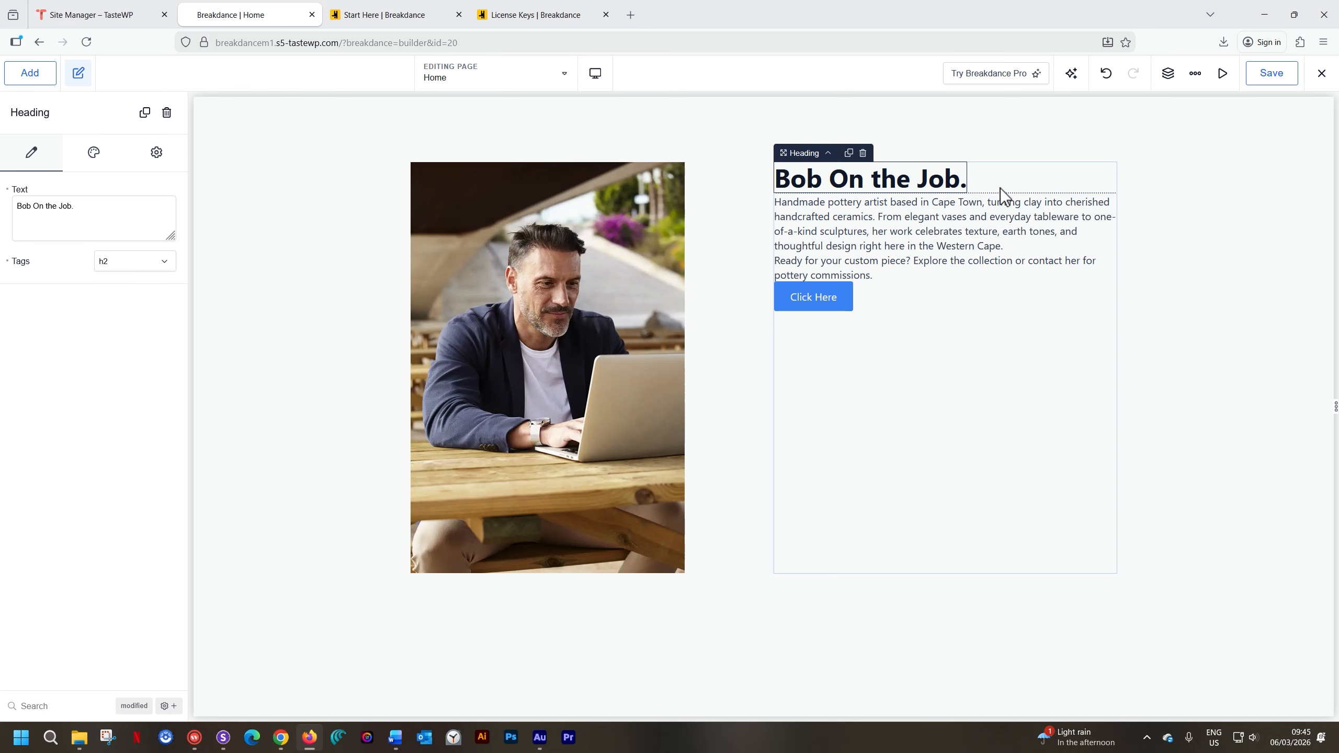
click(933, 228)
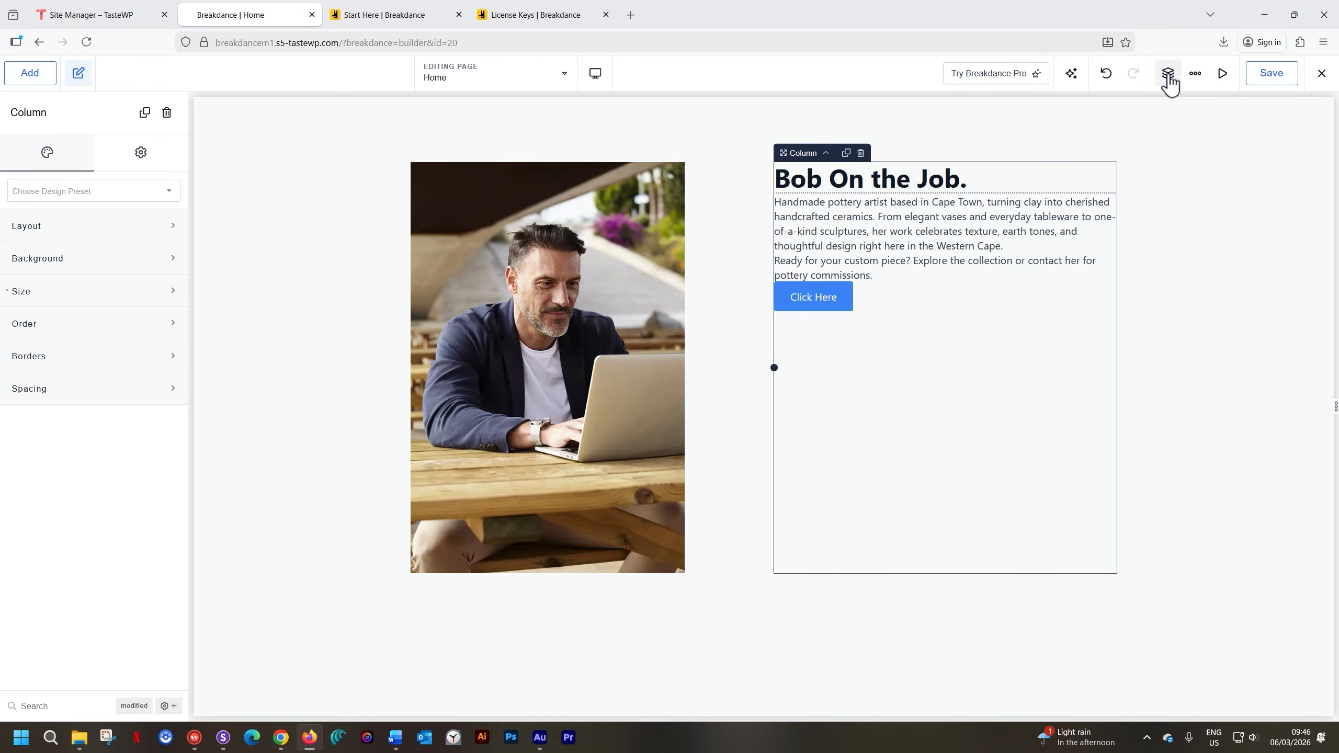
- Show the page structure, collapse it fully, and rename the section to "About Me _" followed by the first name from the heading
click(1168, 74)
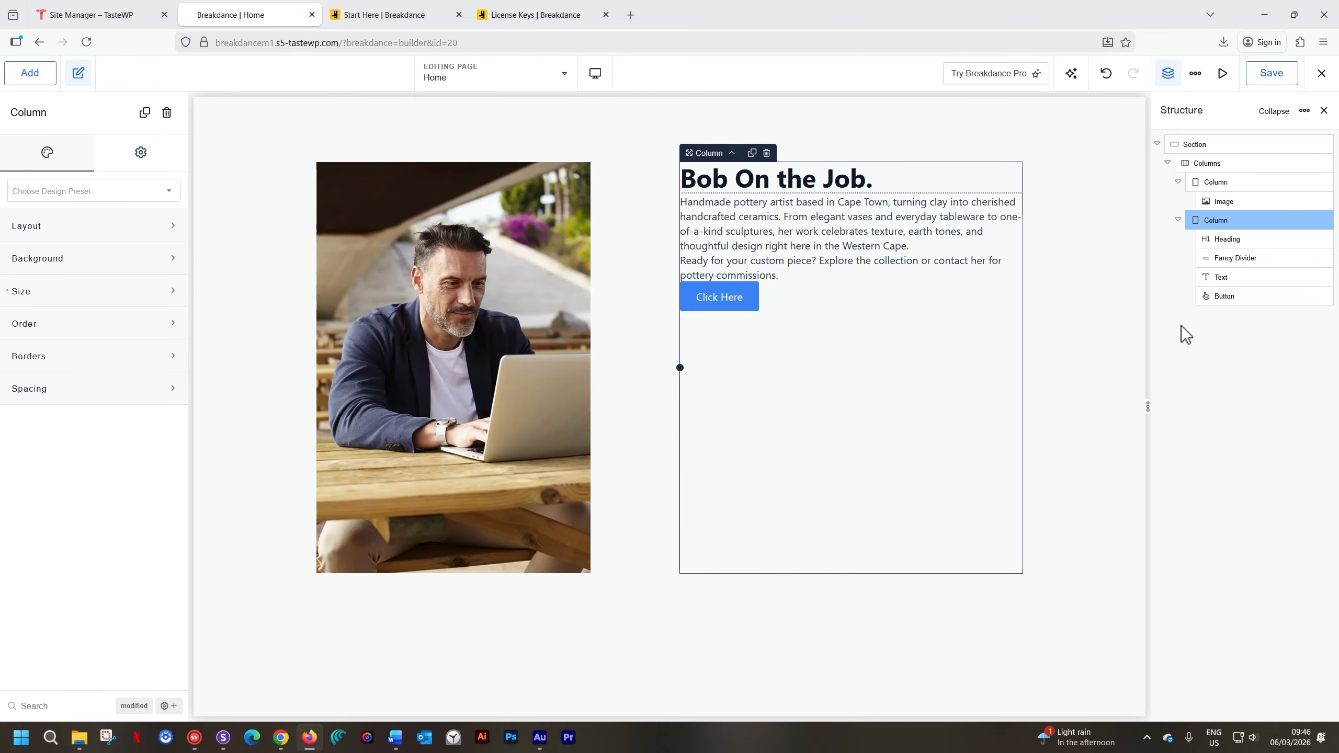
click(1275, 111)
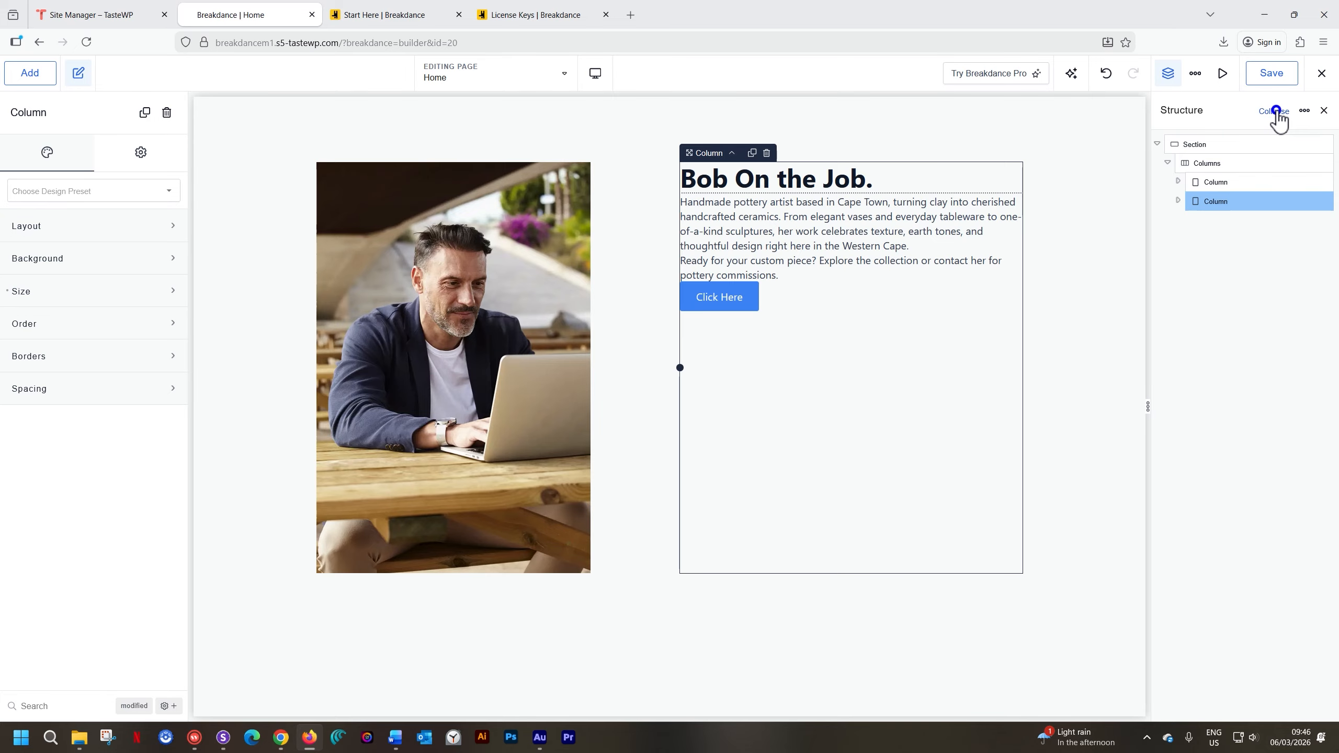
click(1276, 111)
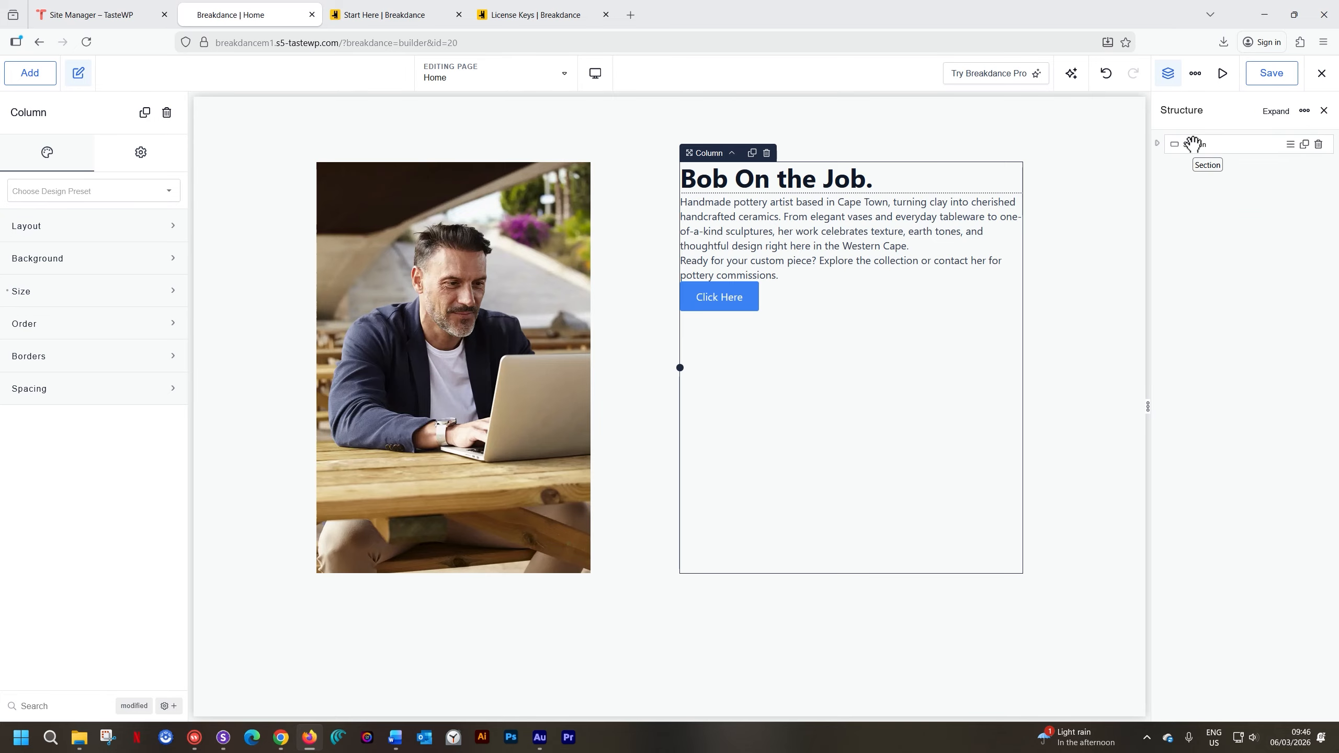
double_click(1194, 145)
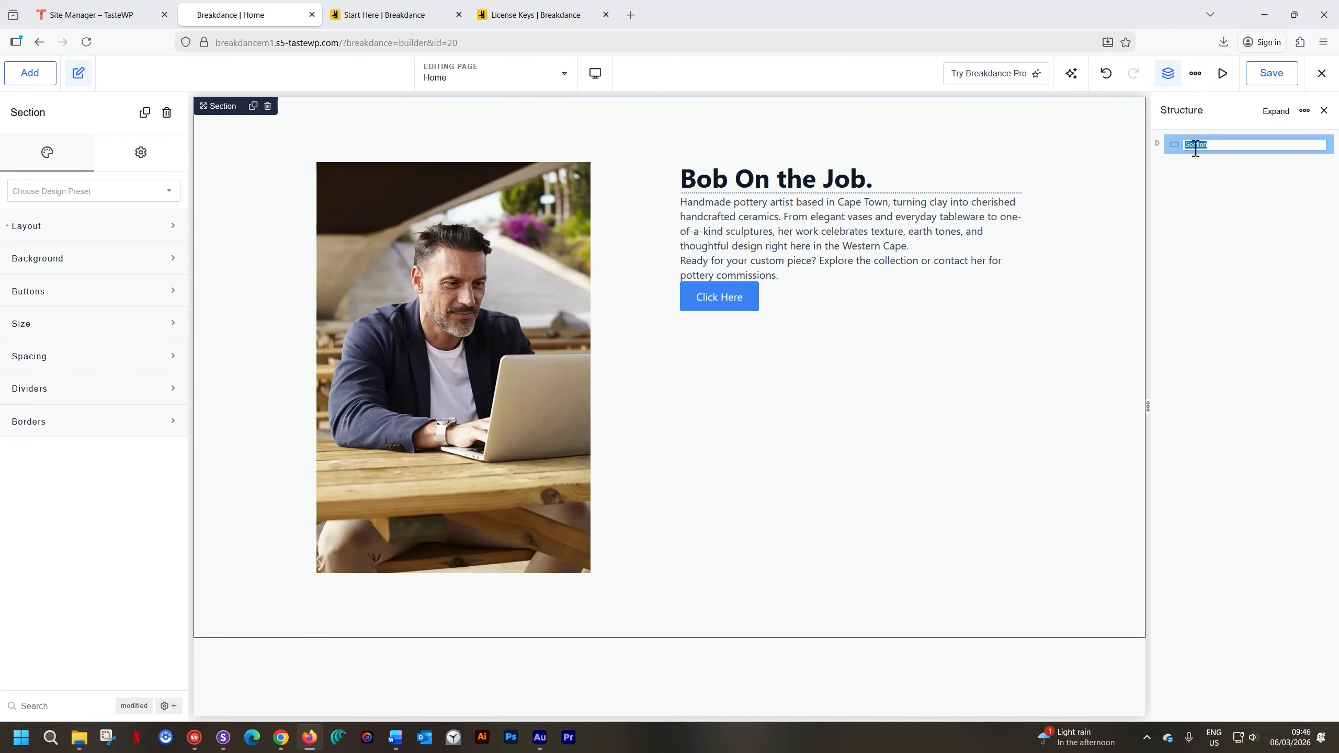
click(1211, 206)
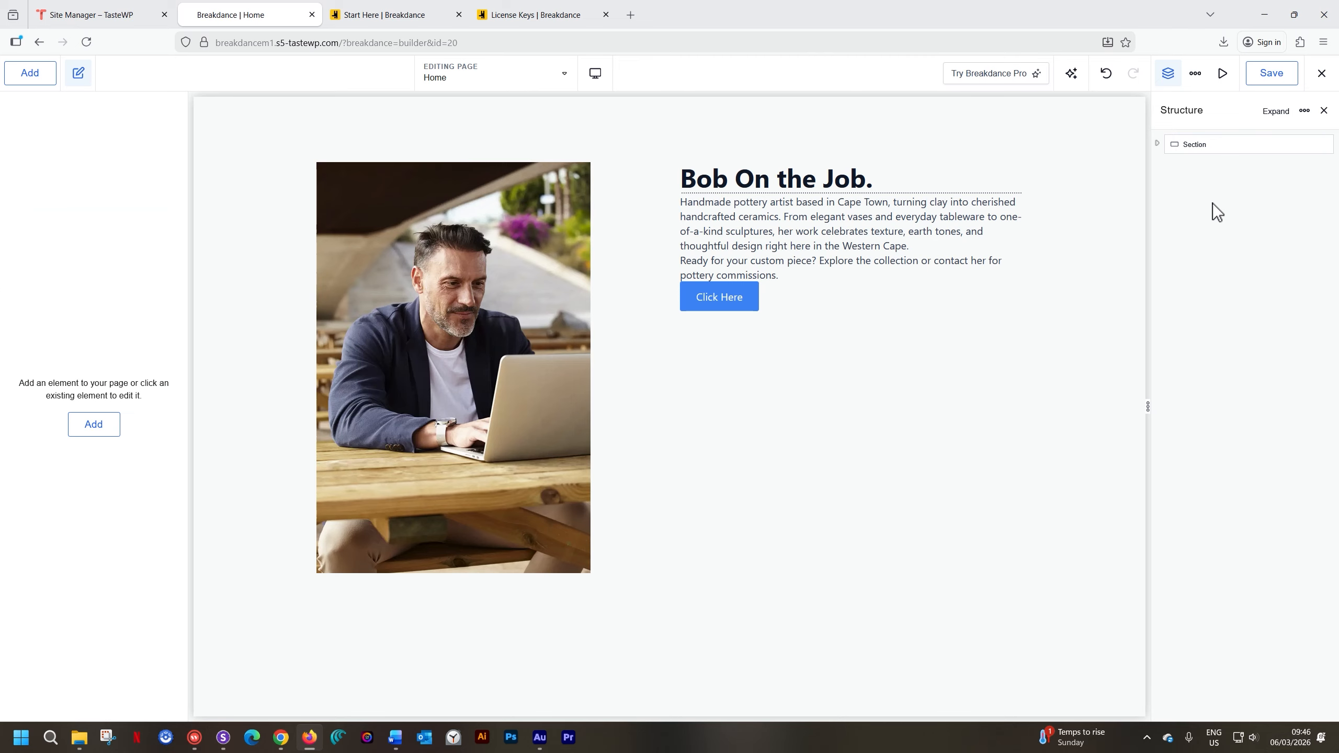
double_click(1196, 145)
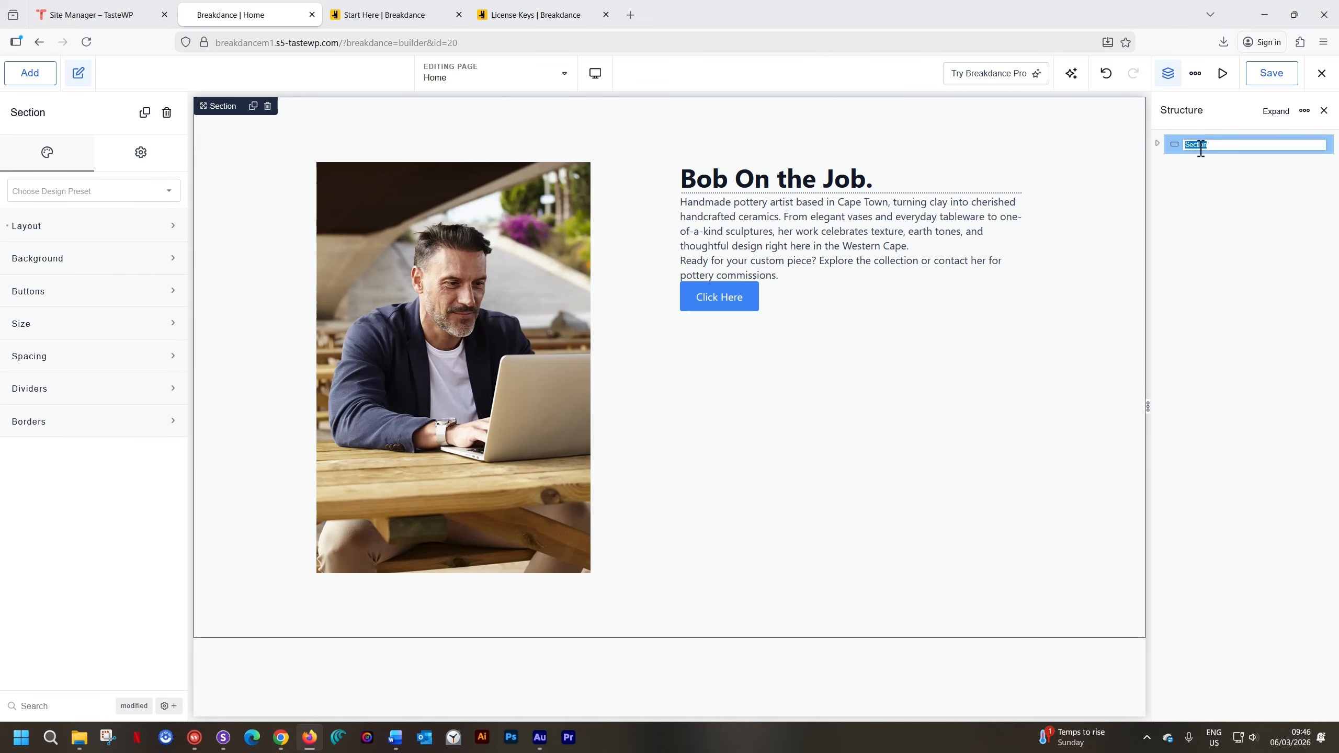
text(About Me _ Bob)
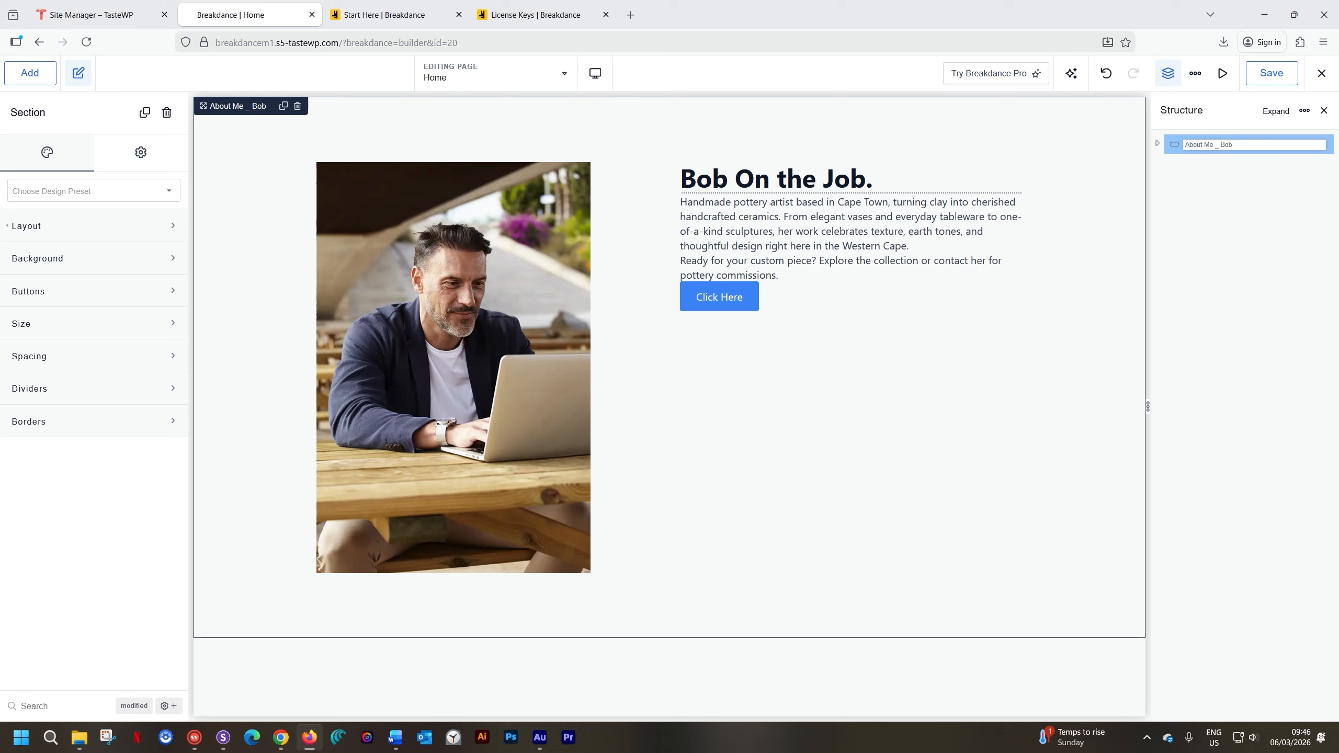
click(1203, 174)
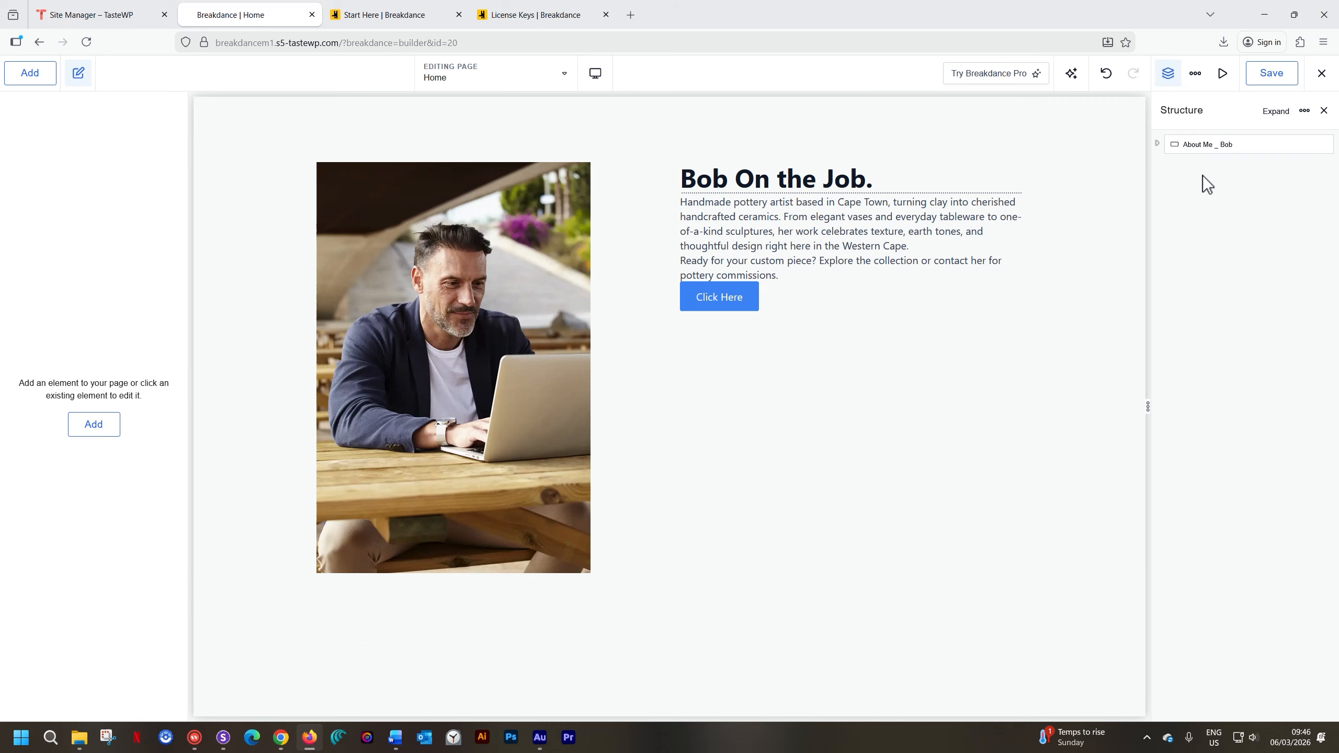
- Expand the renamed section in the structure tree and examine how its columns and their elements are nested
click(1156, 143)
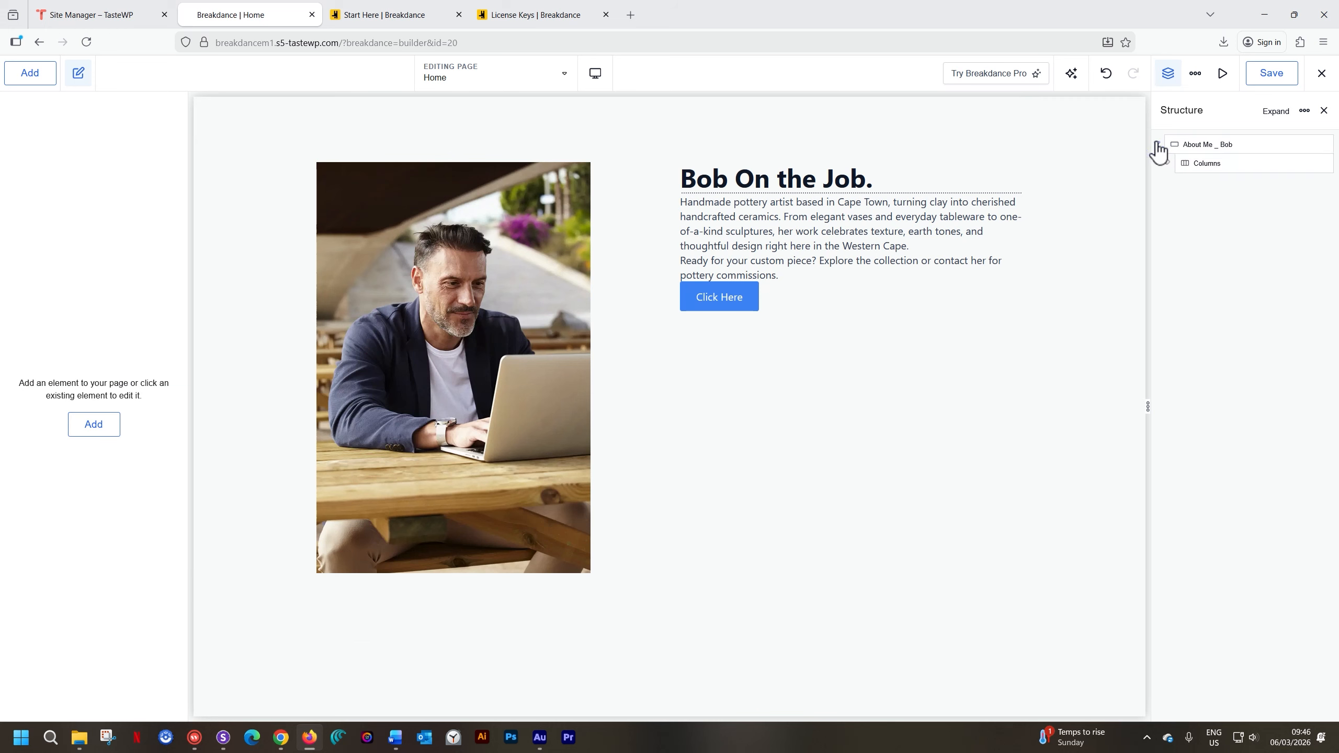
click(1202, 165)
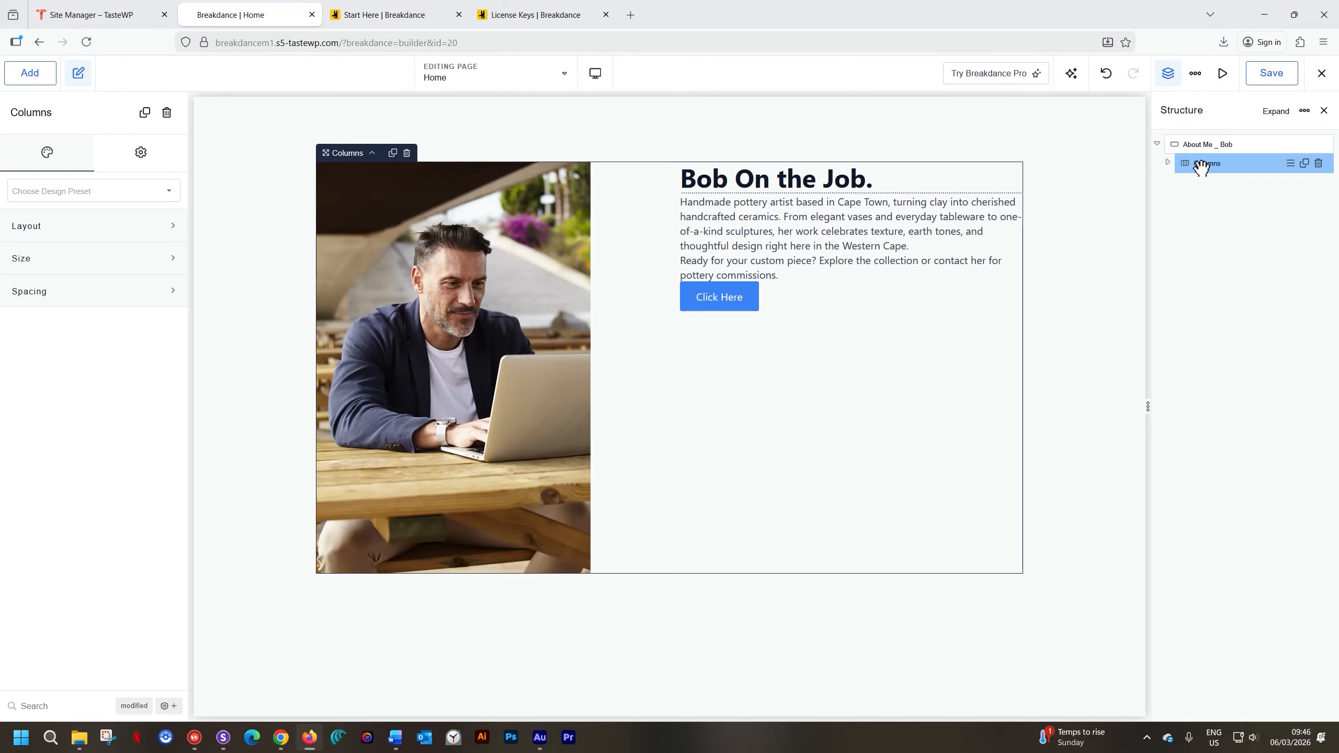
click(1167, 163)
click(1214, 145)
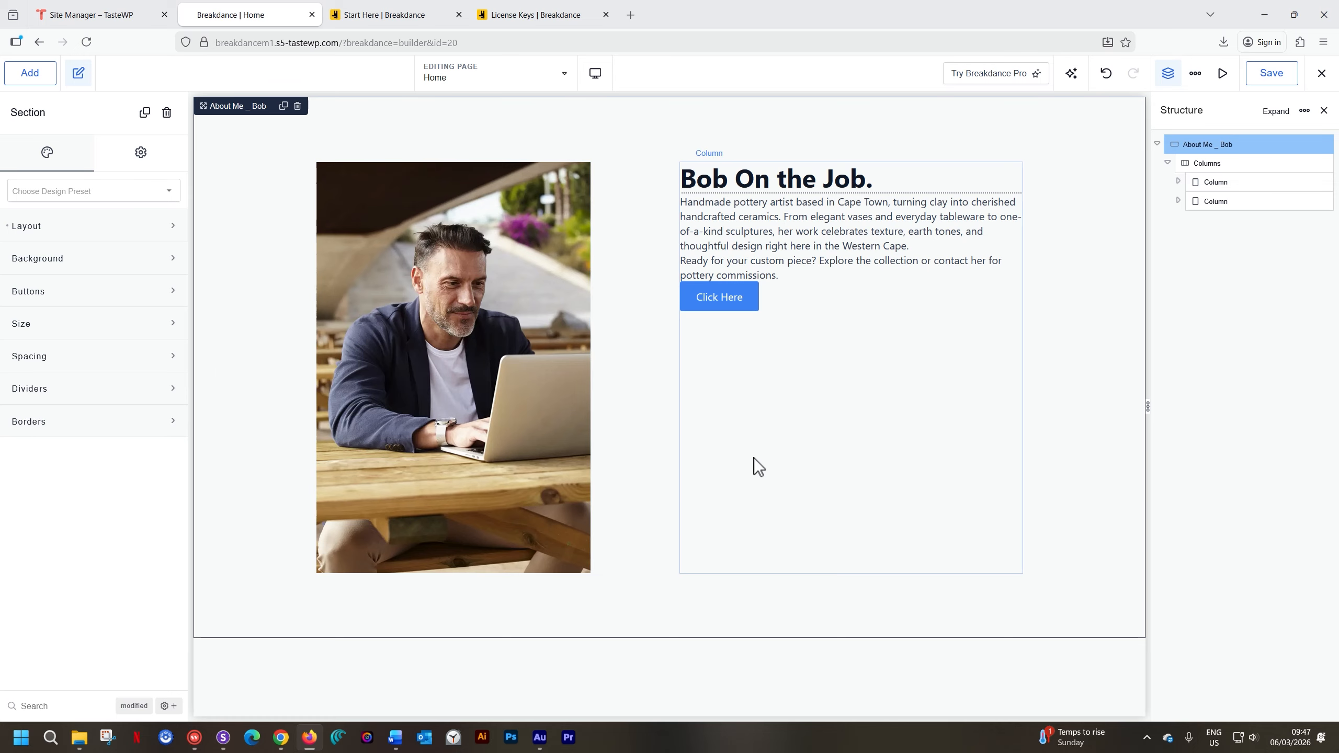
click(1200, 164)
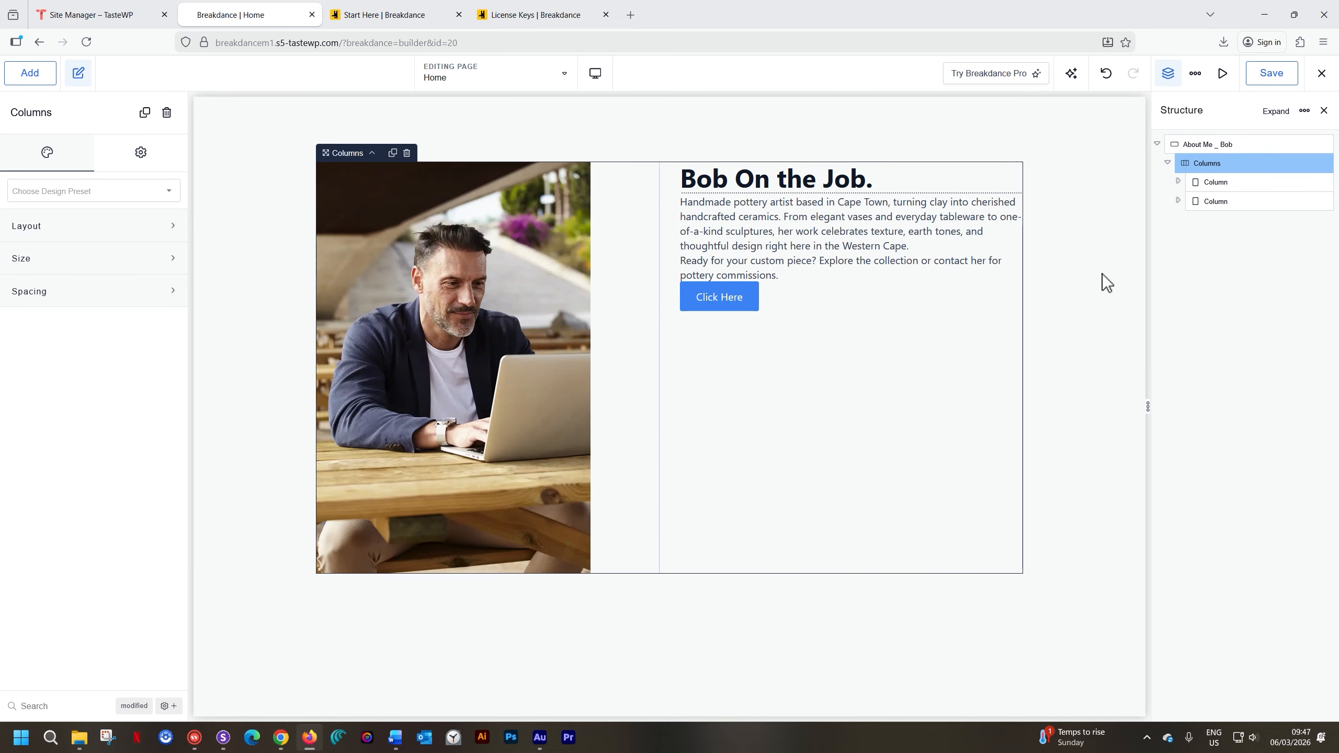
click(1215, 184)
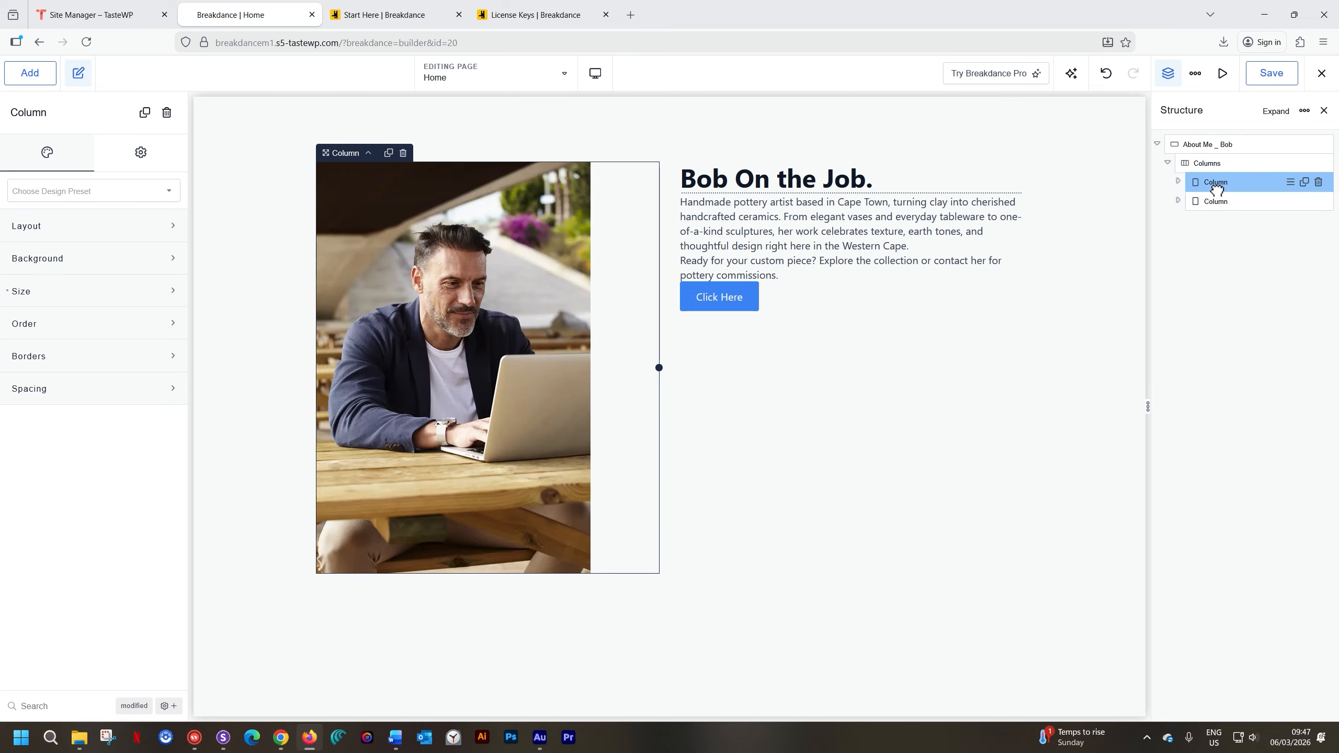
click(1277, 113)
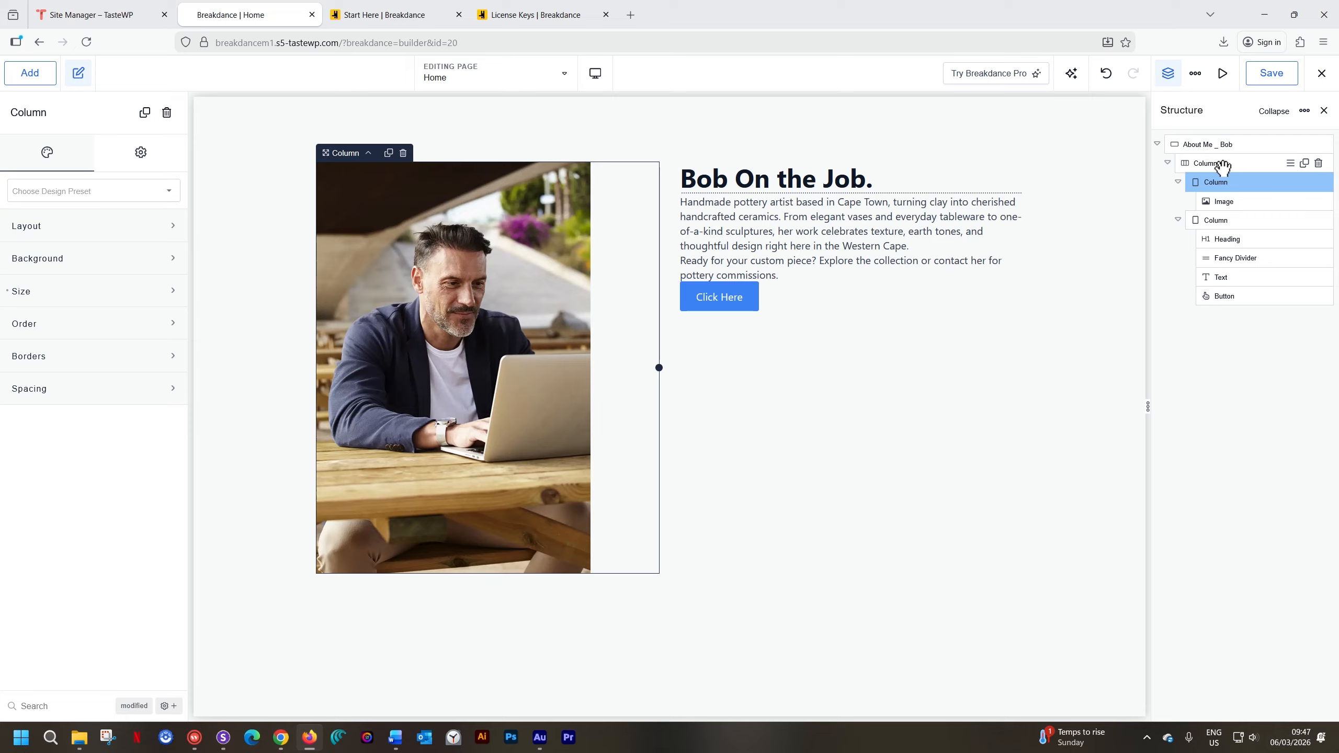
- Try moving the Fancy Divider among the second column's elements in the structure tree
click(1227, 277)
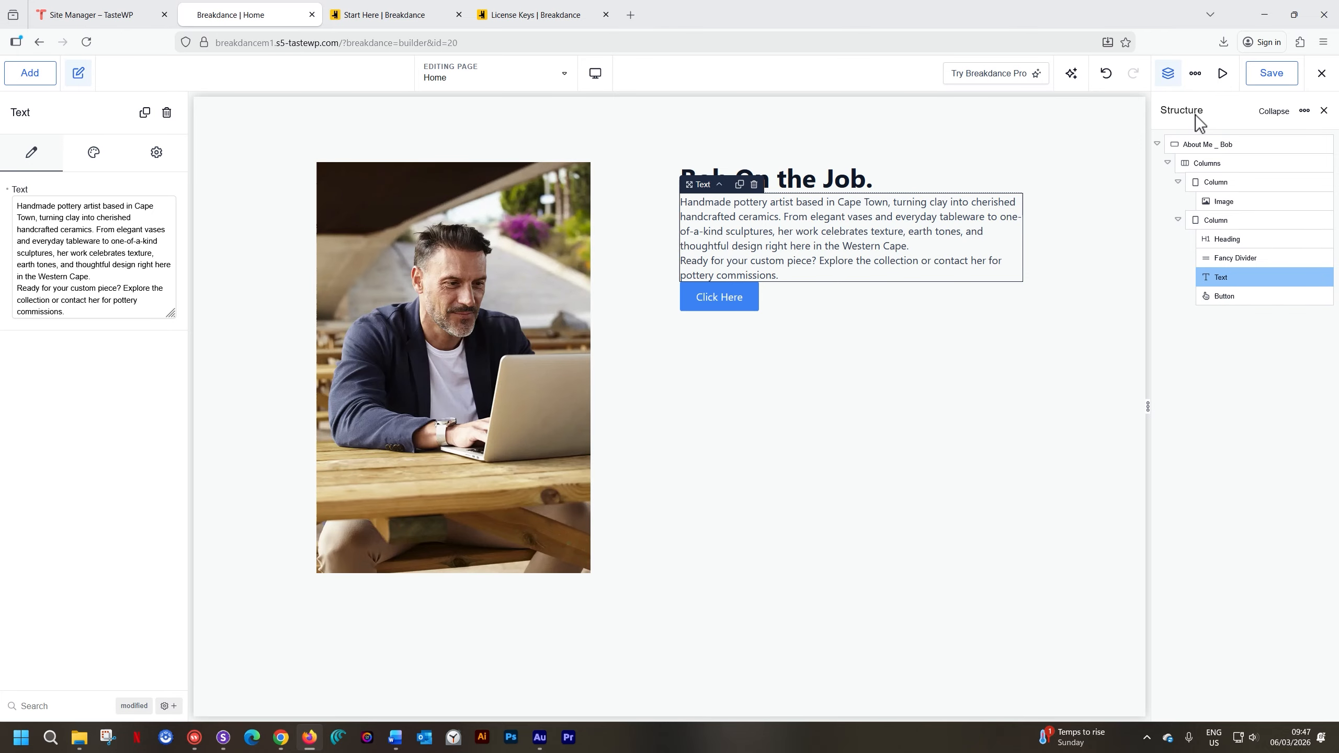
click(1227, 258)
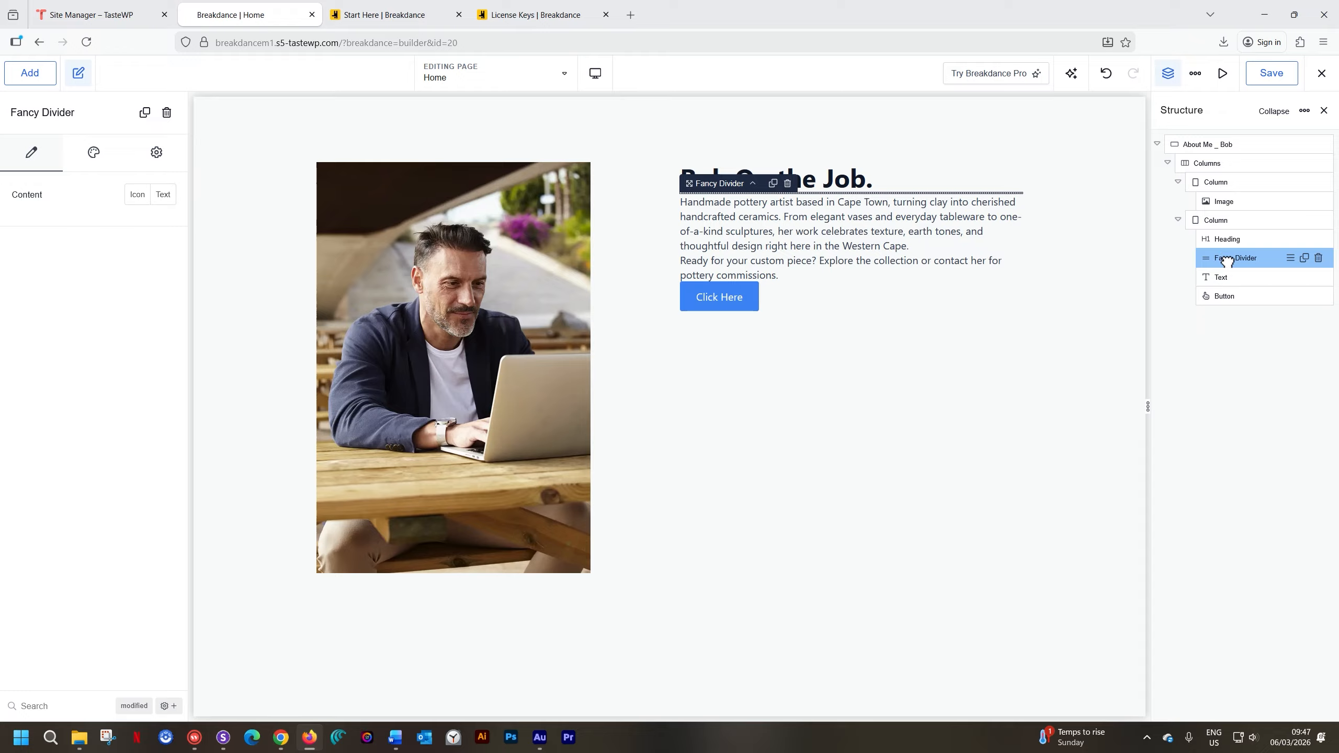
mouse_move(1227, 260)
mouse_down()
mouse_move(1225, 280)
mouse_move(1216, 258)
mouse_up()
- Collapse both columns in the structure tree, try reordering them, and expand the whole tree again
click(1179, 219)
click(1178, 183)
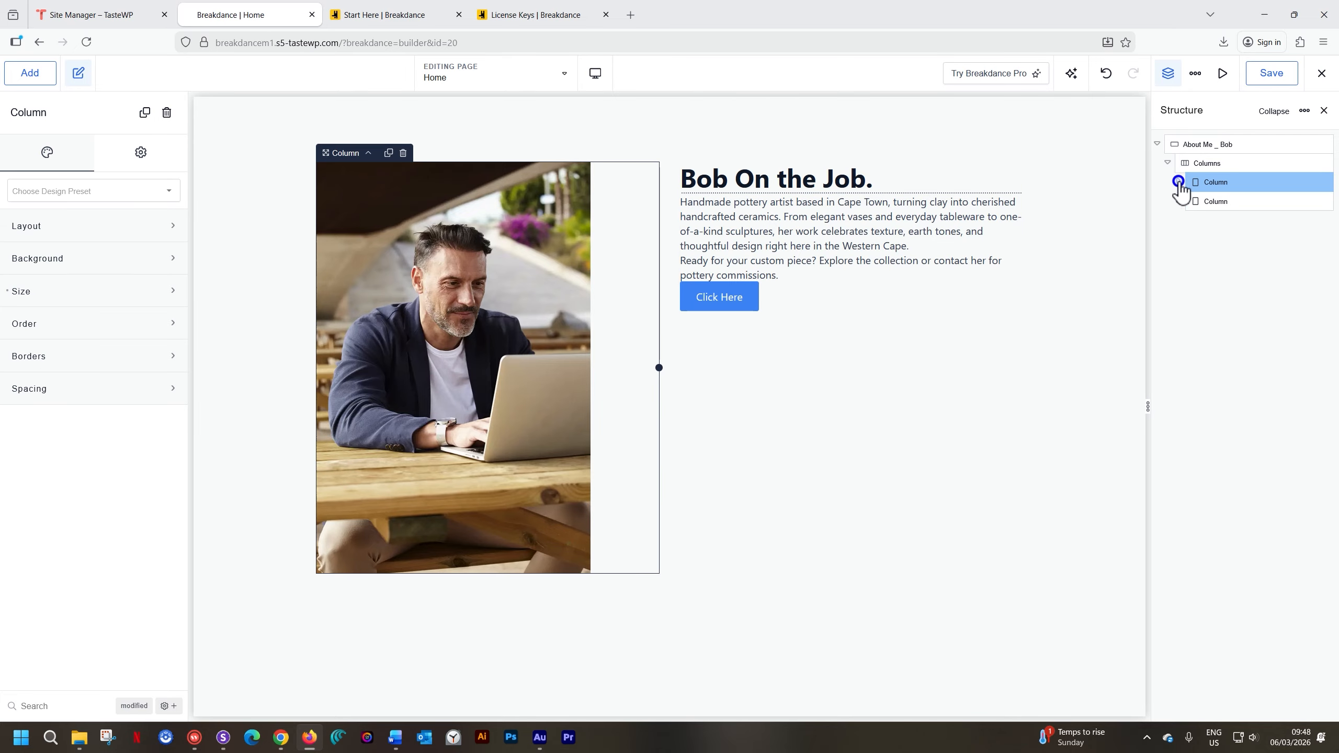
click(1224, 202)
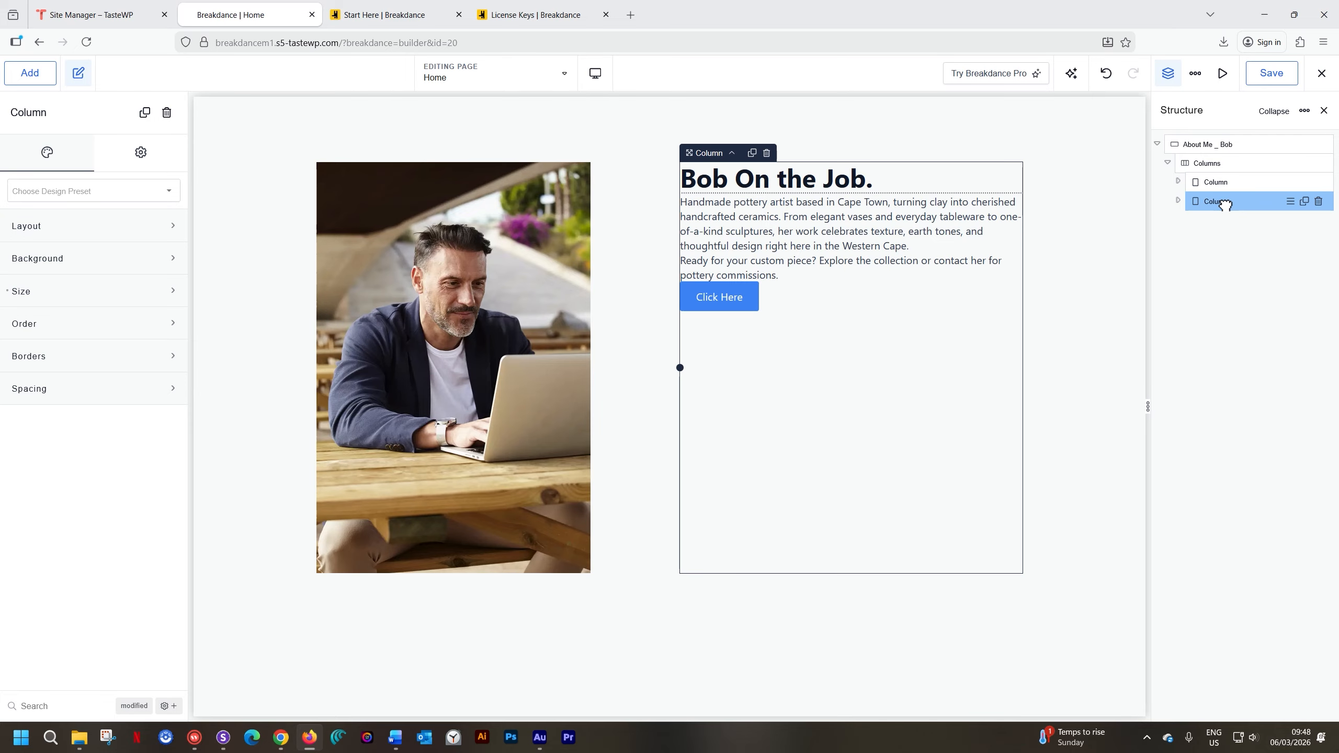
drag(1224, 202, 1223, 180)
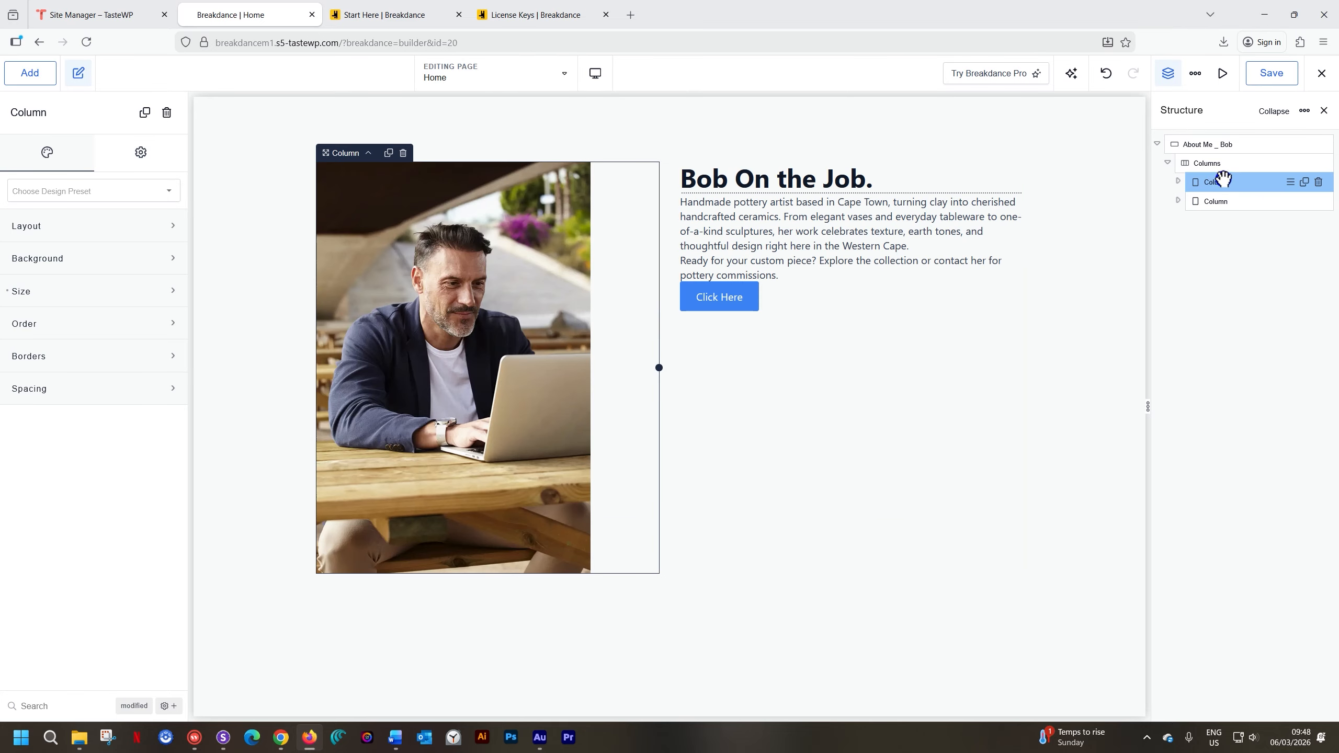
click(1274, 112)
click(1274, 111)
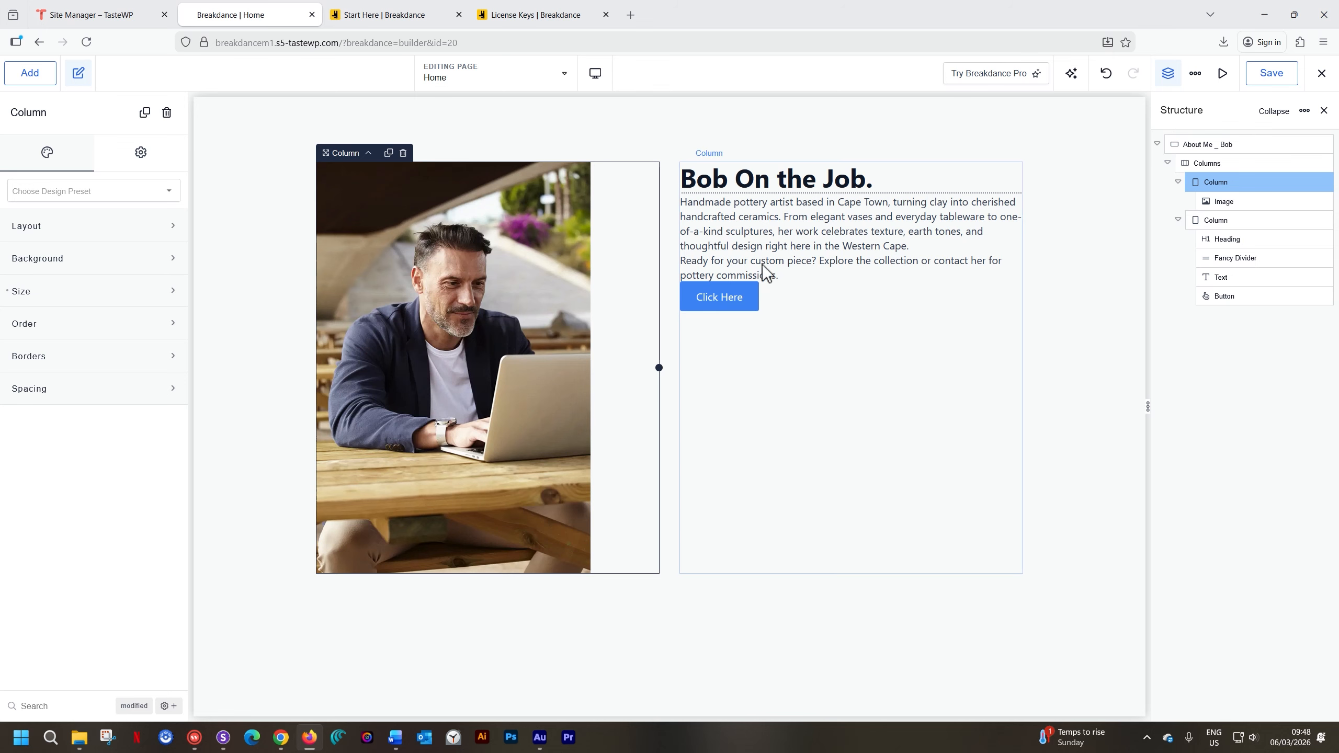
- Duplicate the Click Here button on the page and delete the duplicate
click(748, 298)
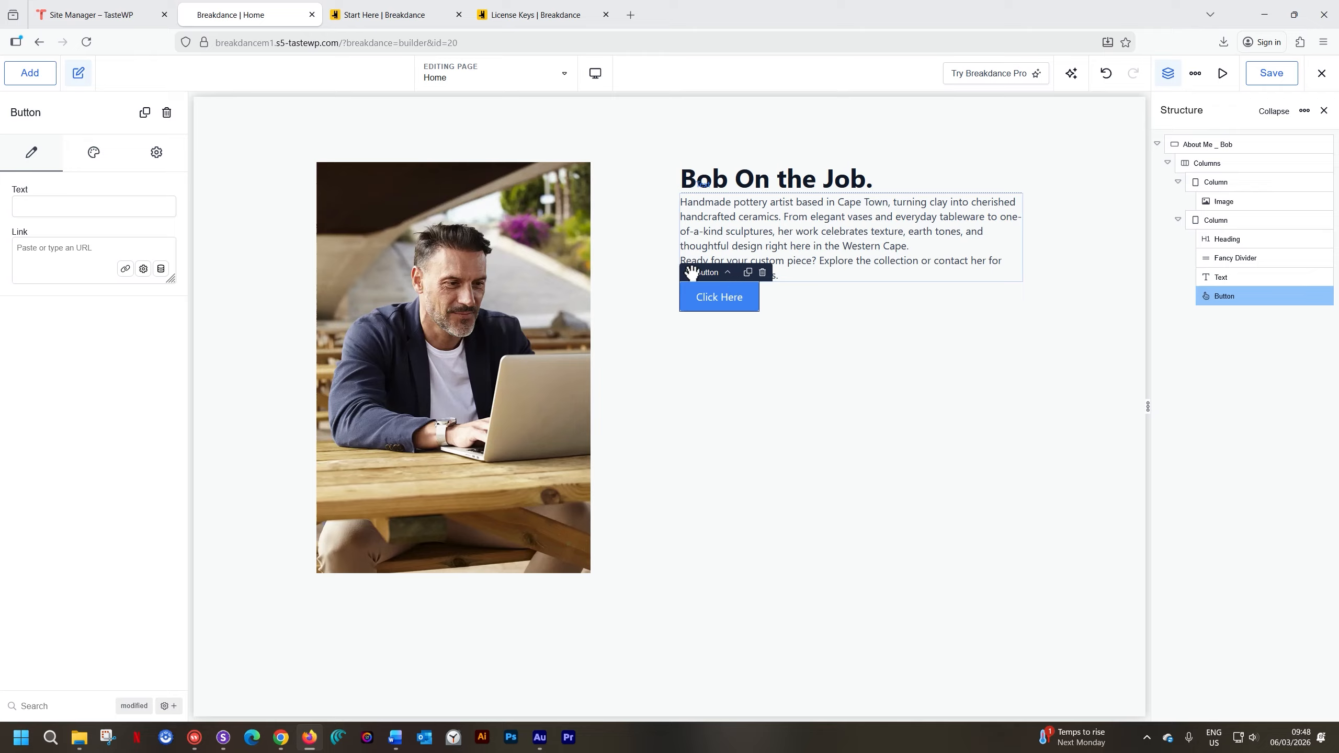
drag(692, 272, 707, 312)
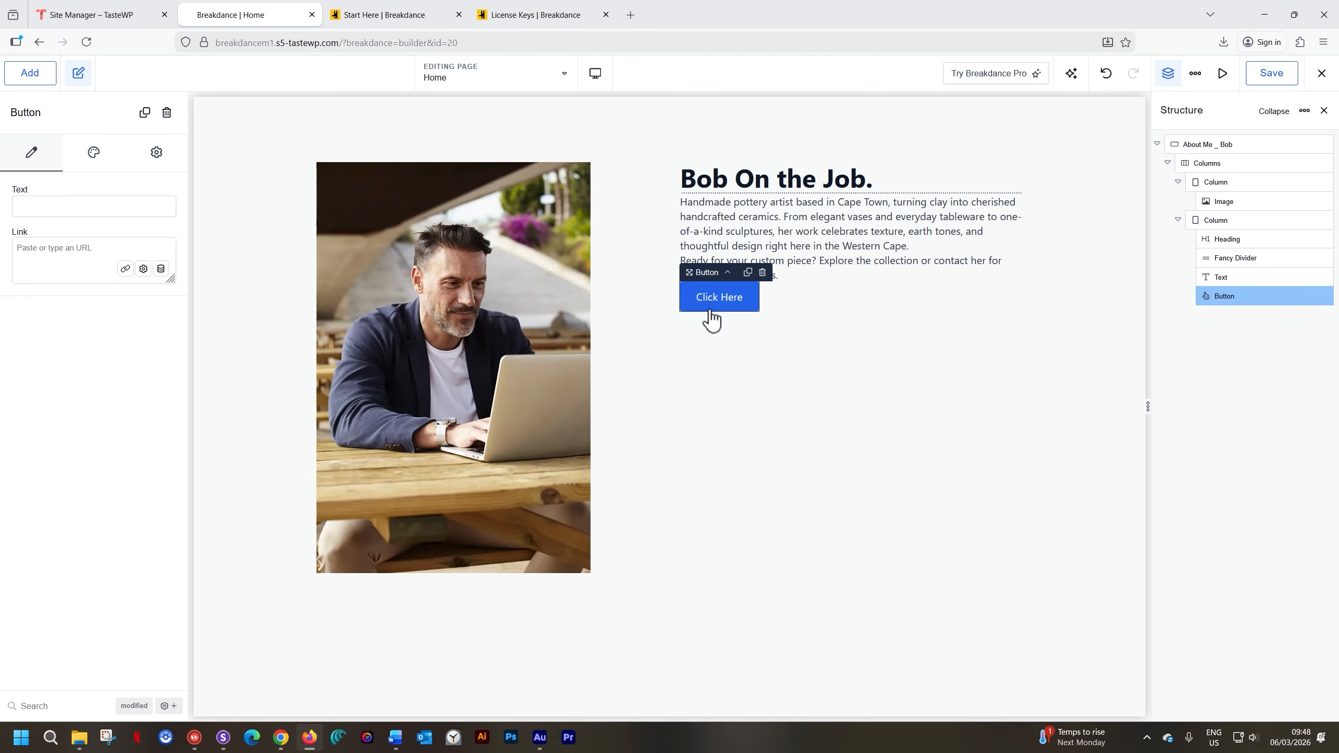
click(748, 272)
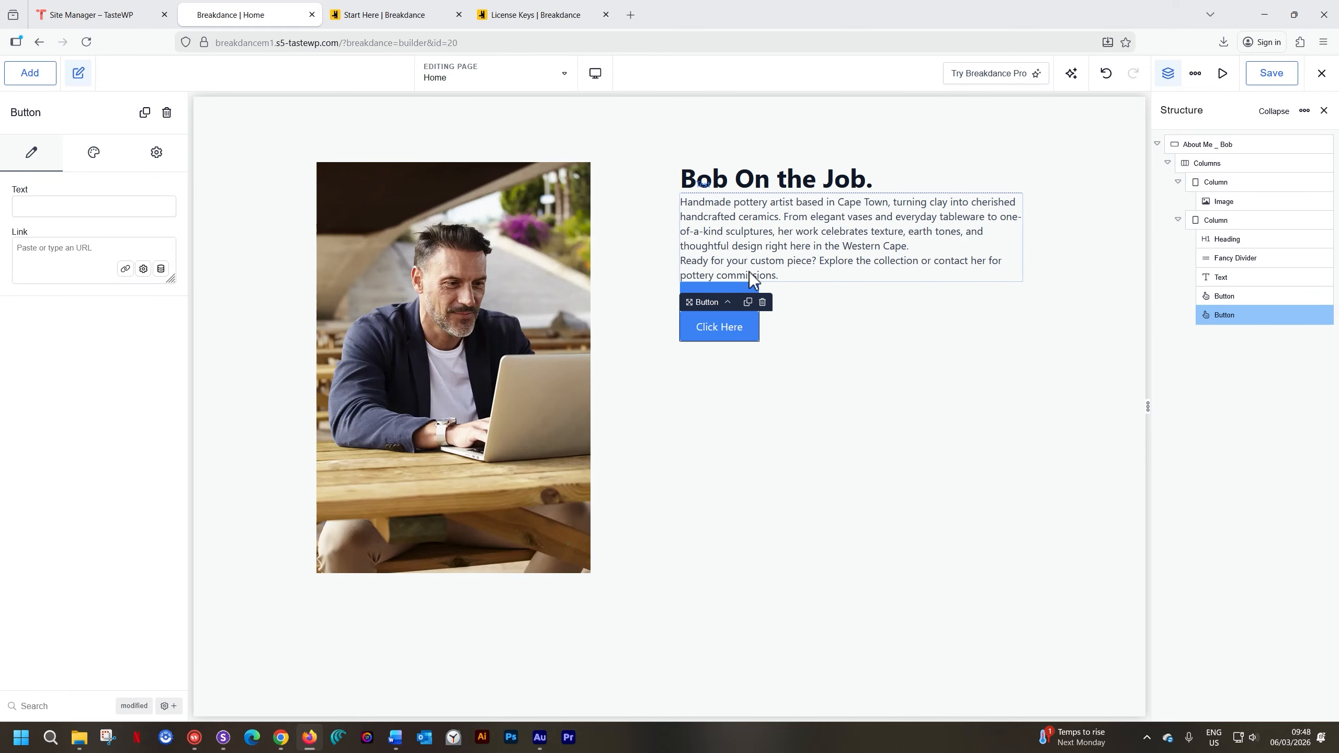
click(762, 303)
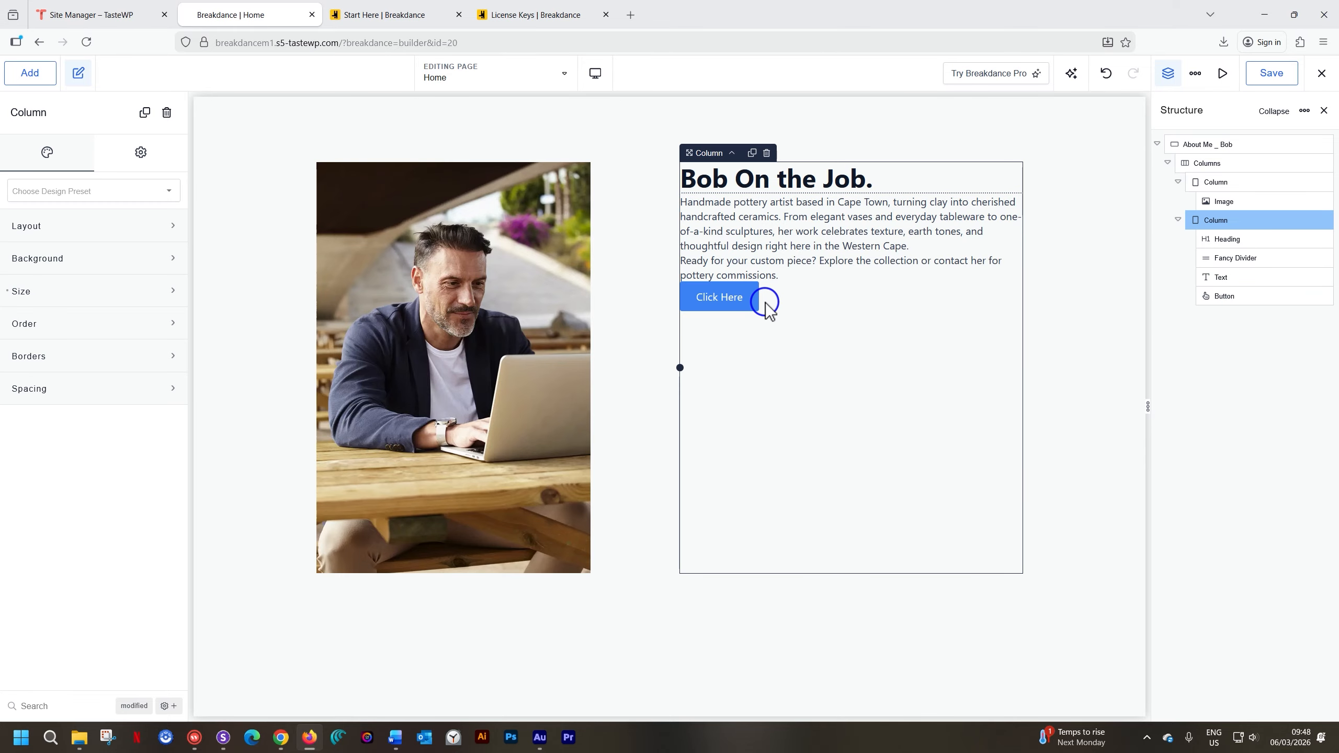
- Examine the actions available for the second column in the structure tree, dismiss them, and select the Click Here button
mouse_move(1297, 221)
click(1289, 221)
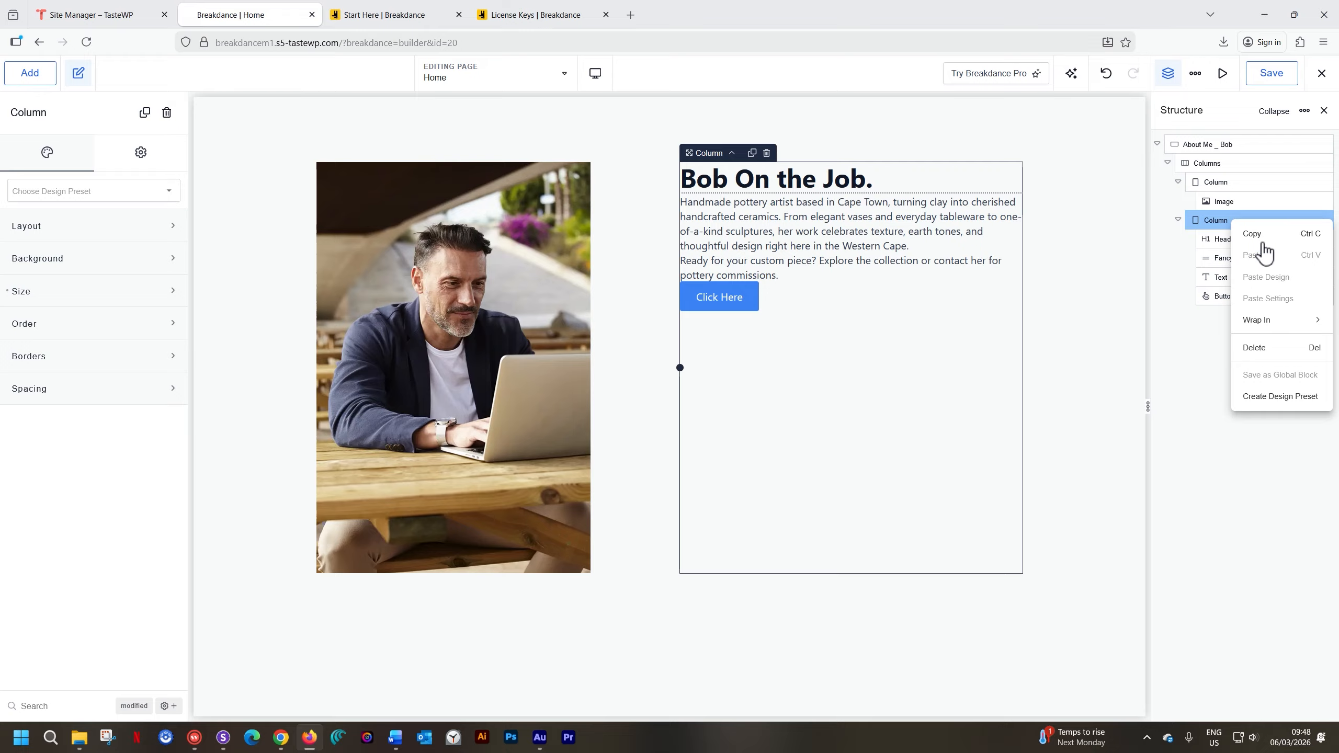
click(1245, 219)
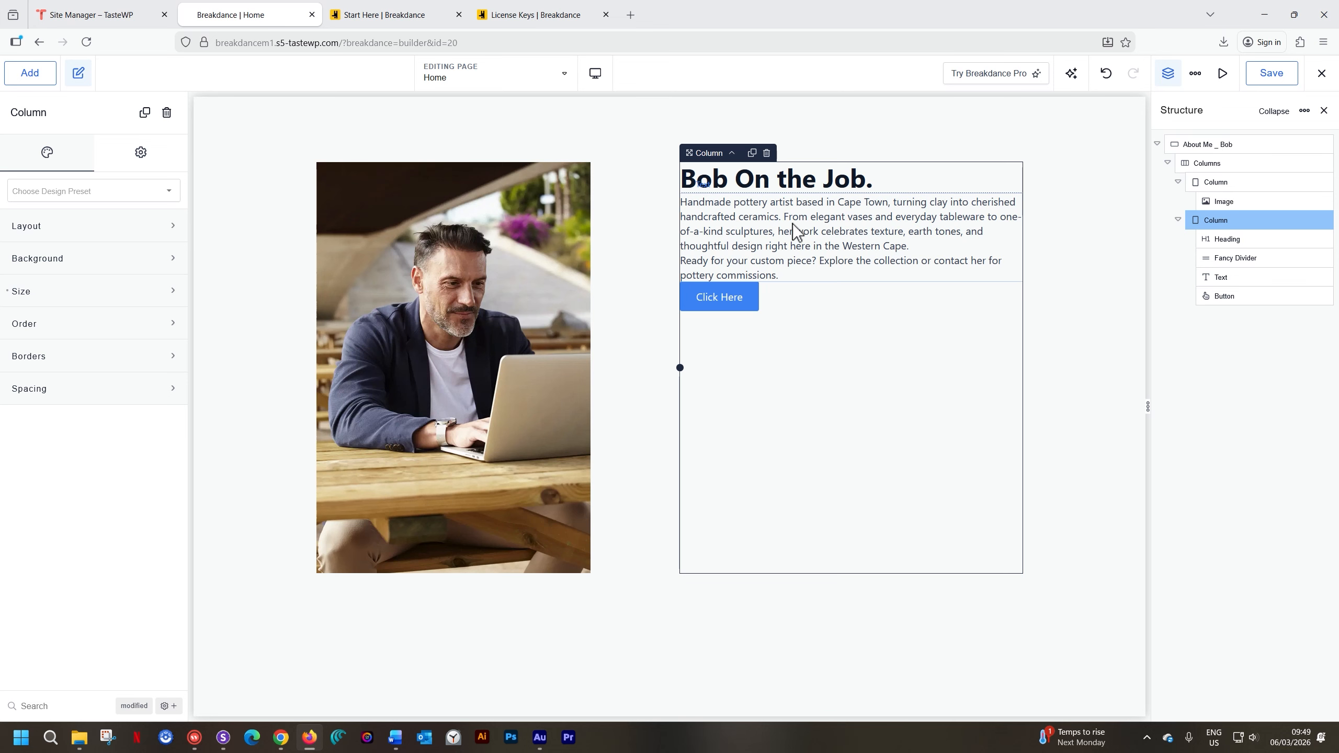
click(748, 289)
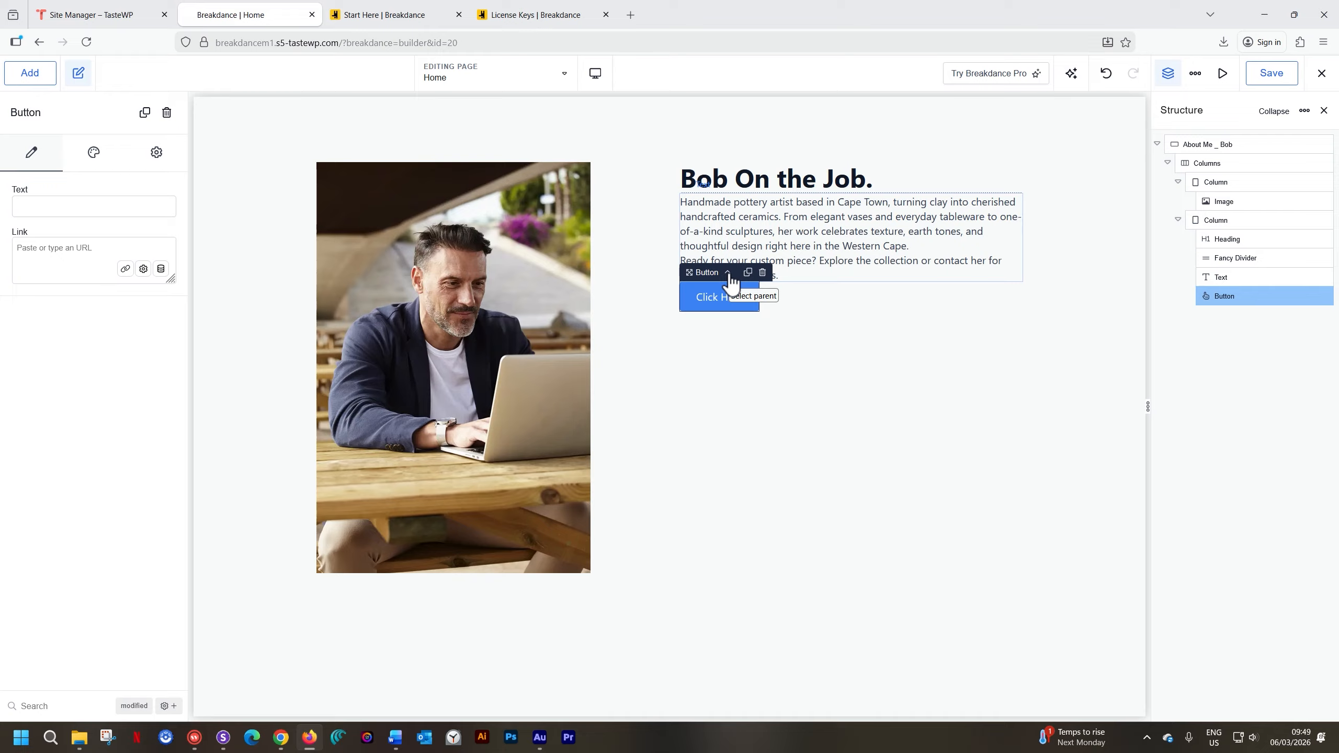
- Select the button's parents level by level, from its column through the Columns element to the whole section
click(728, 273)
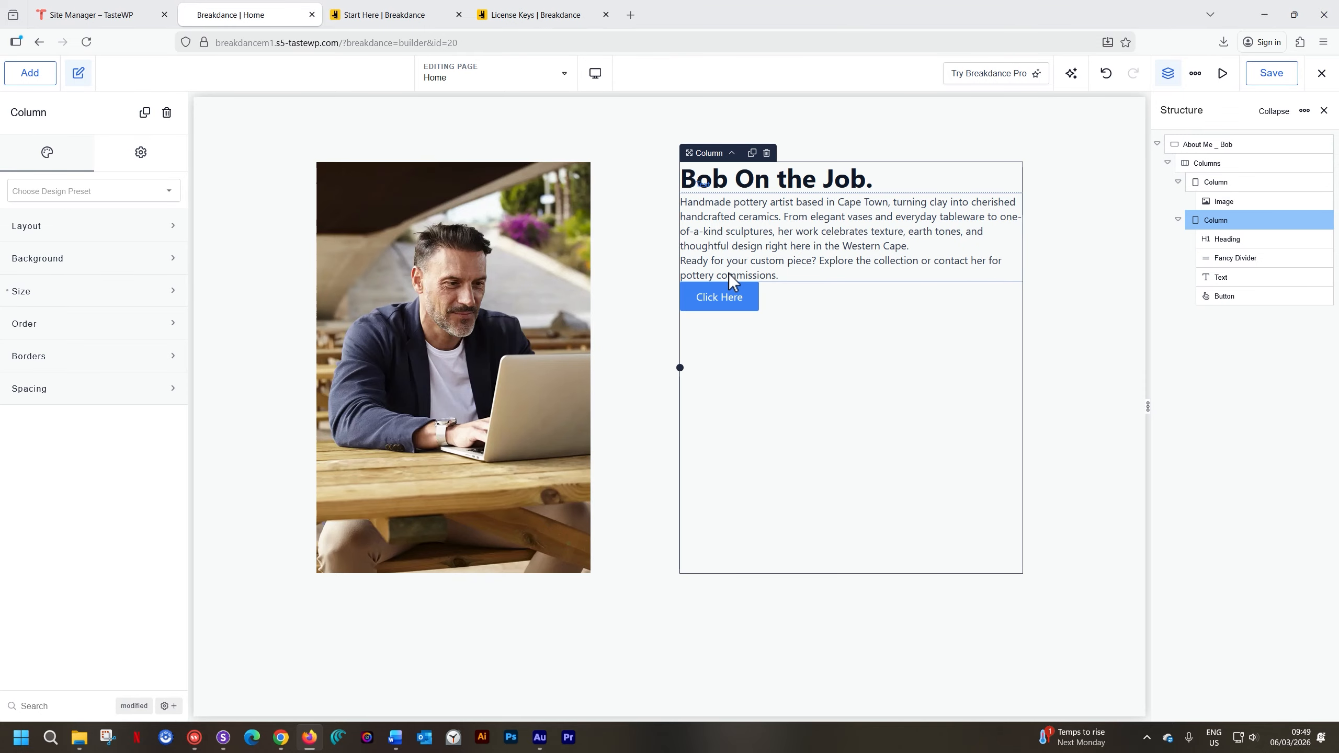
click(731, 153)
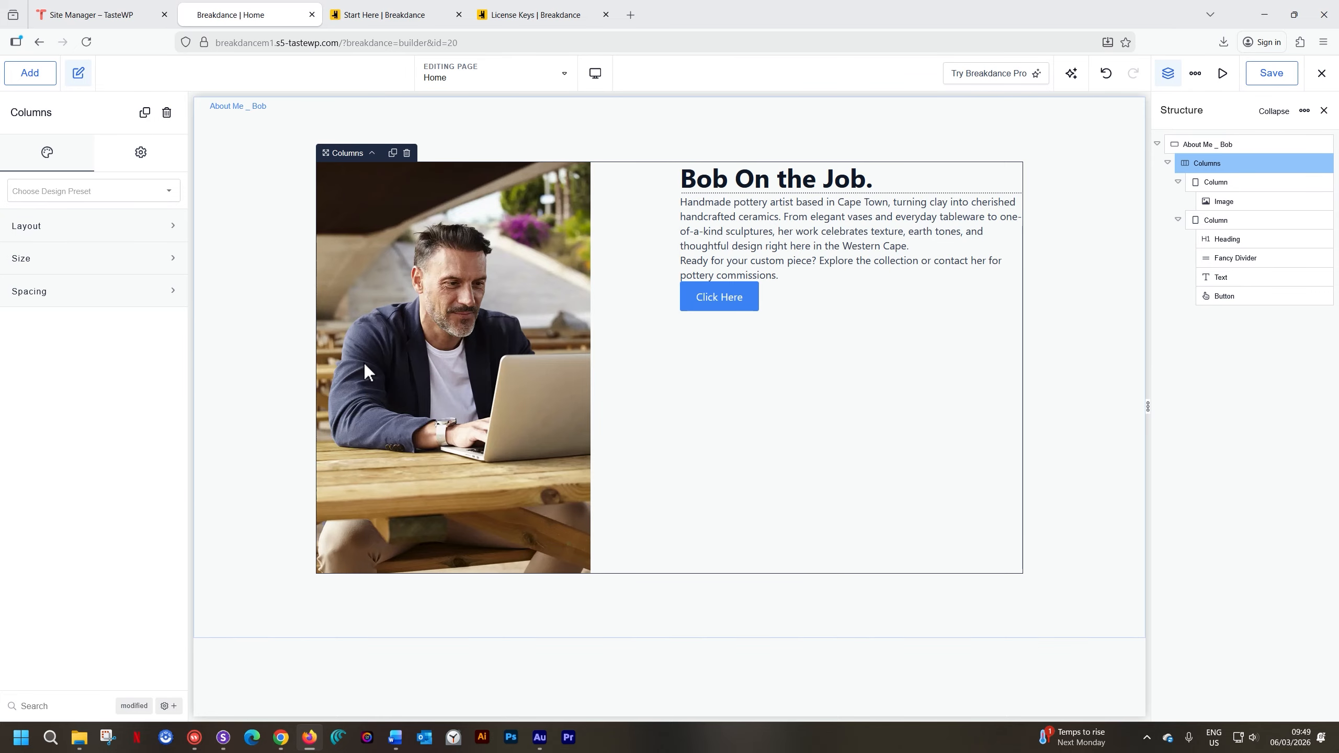
click(372, 153)
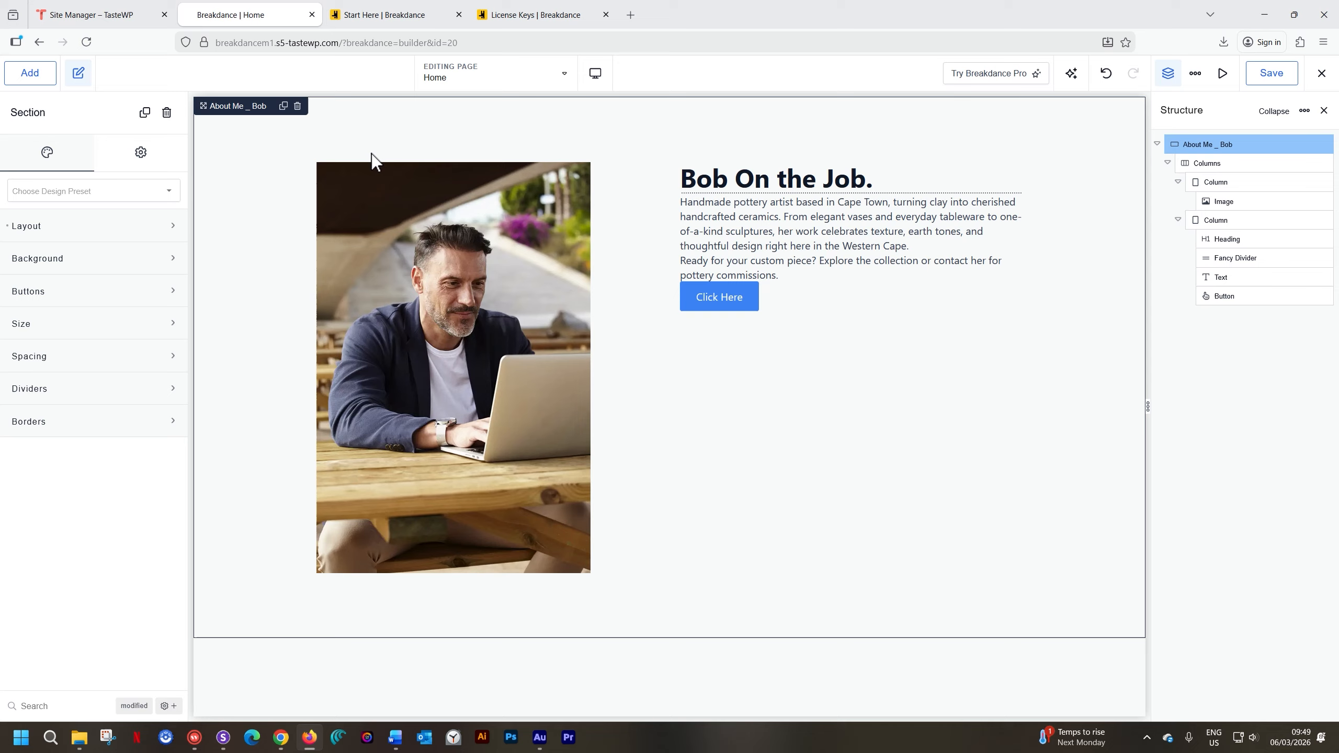
- Examine the section's nesting by selecting the second column, paragraph text, section, Columns element, image and image column
click(831, 393)
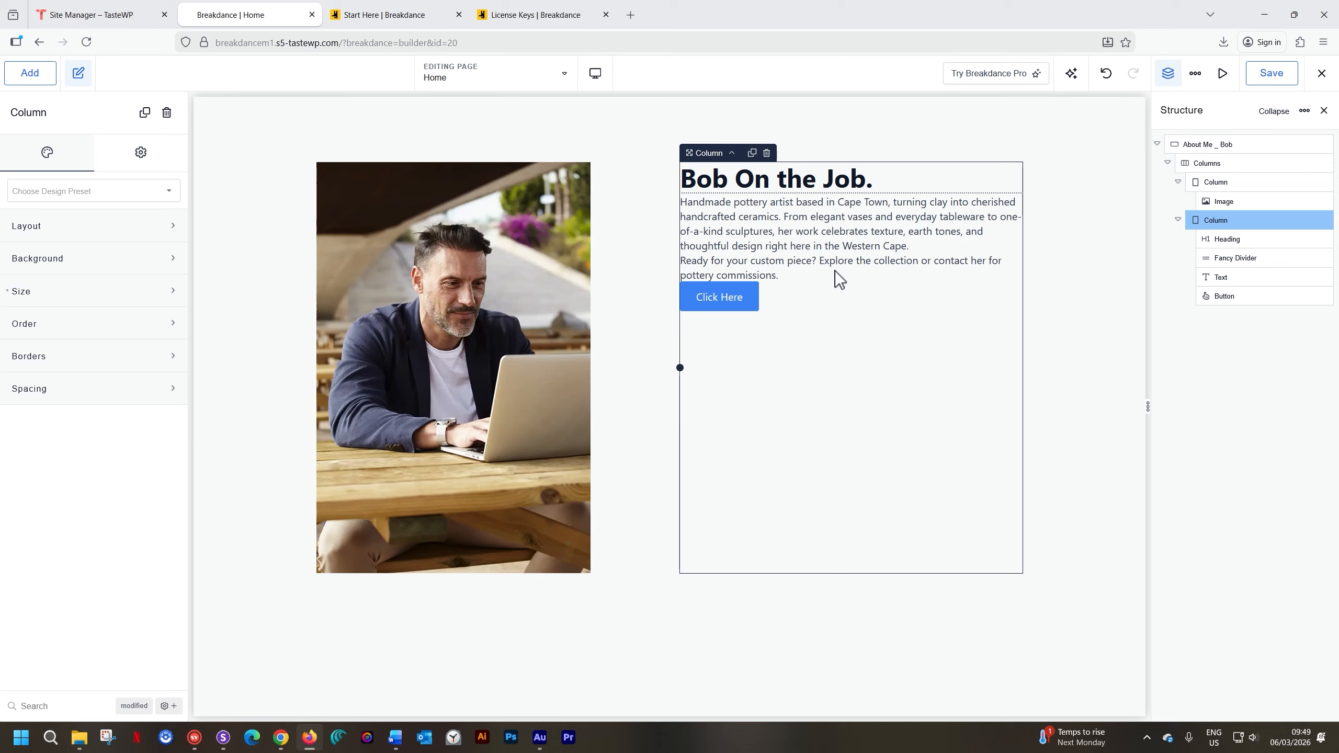
click(835, 237)
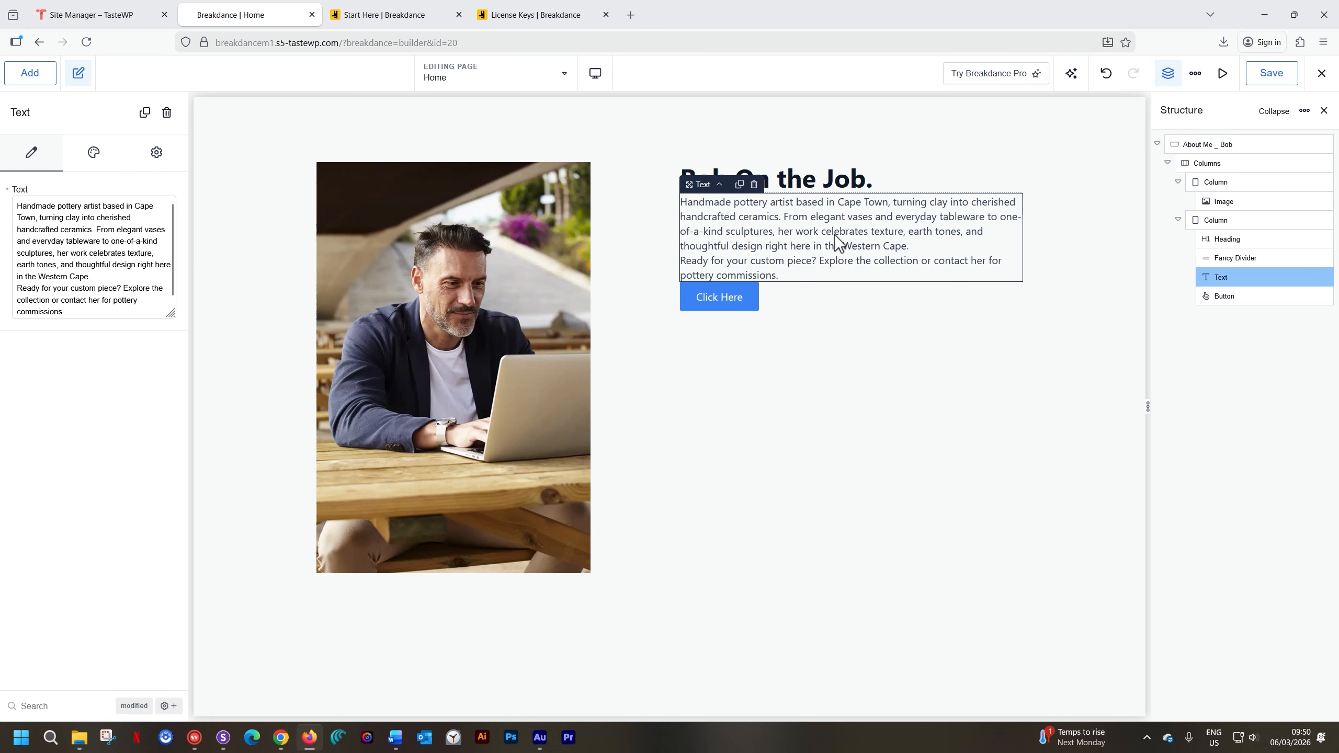
click(274, 130)
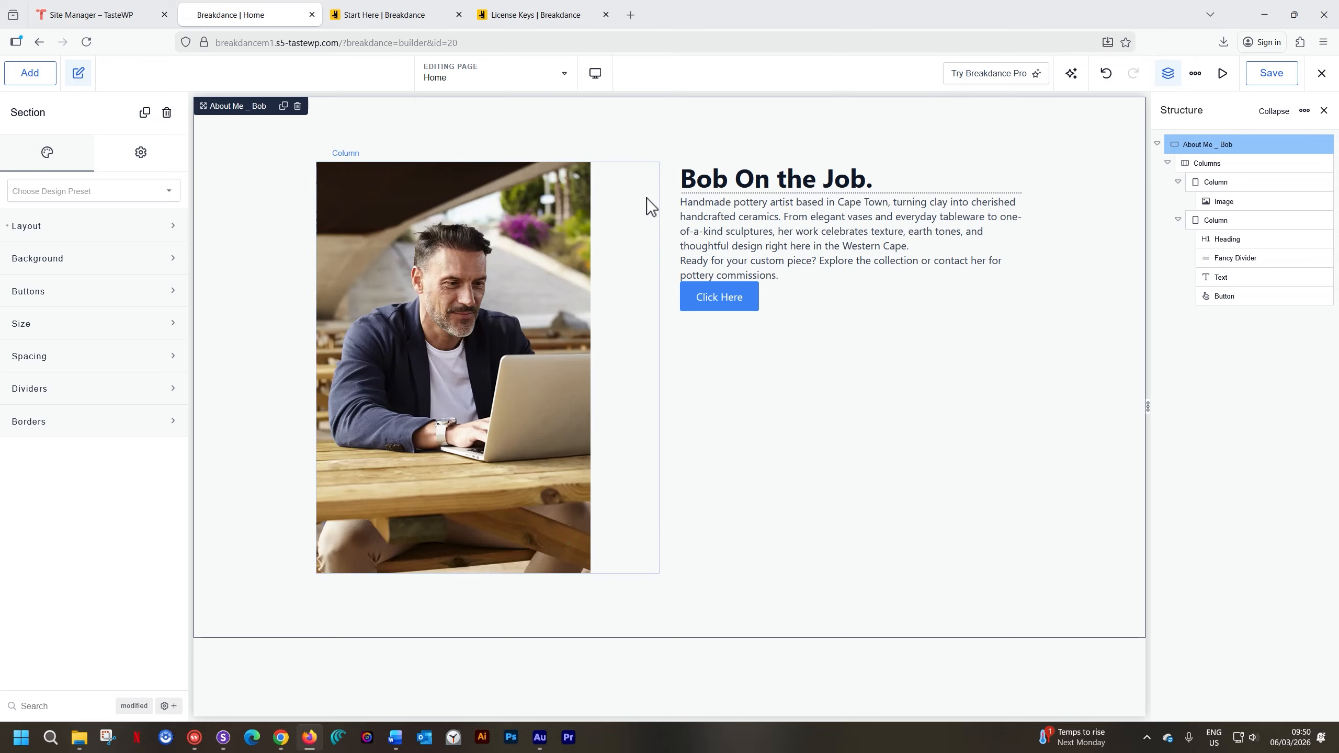
click(672, 246)
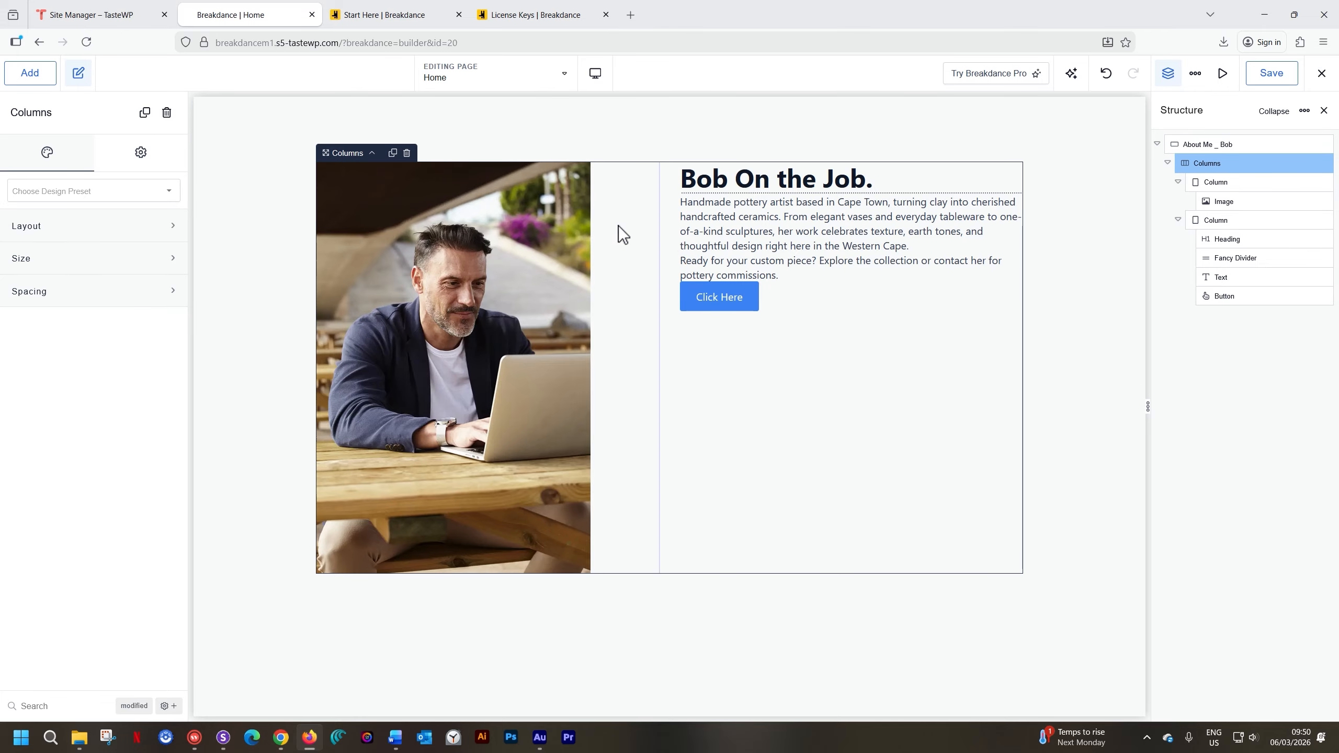
click(931, 373)
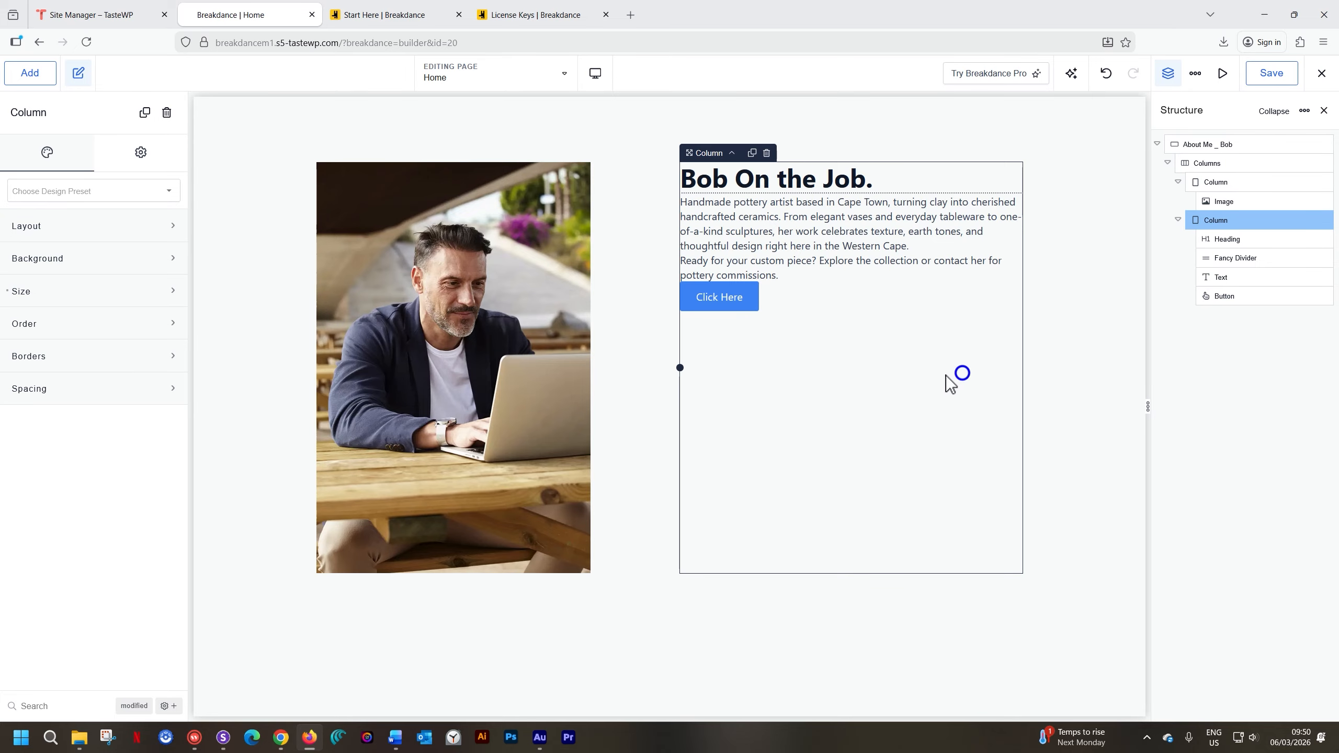
click(661, 362)
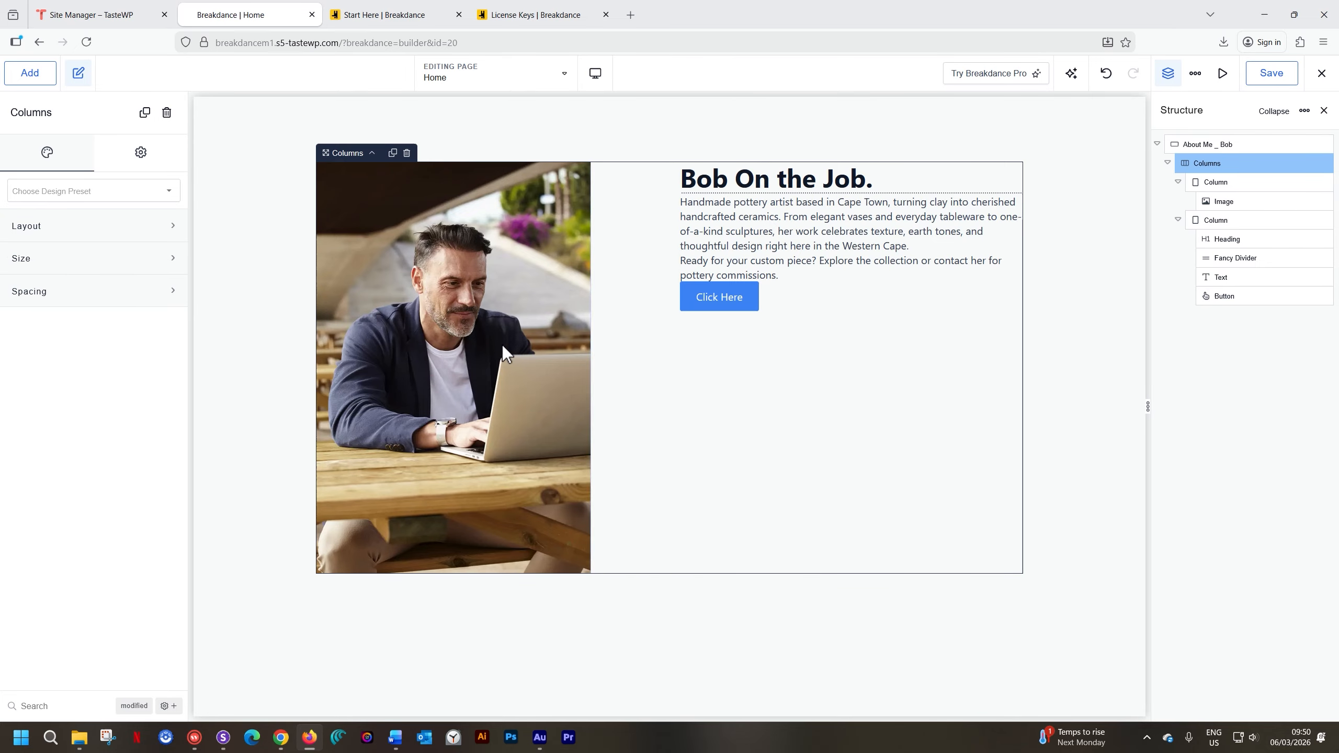
click(502, 316)
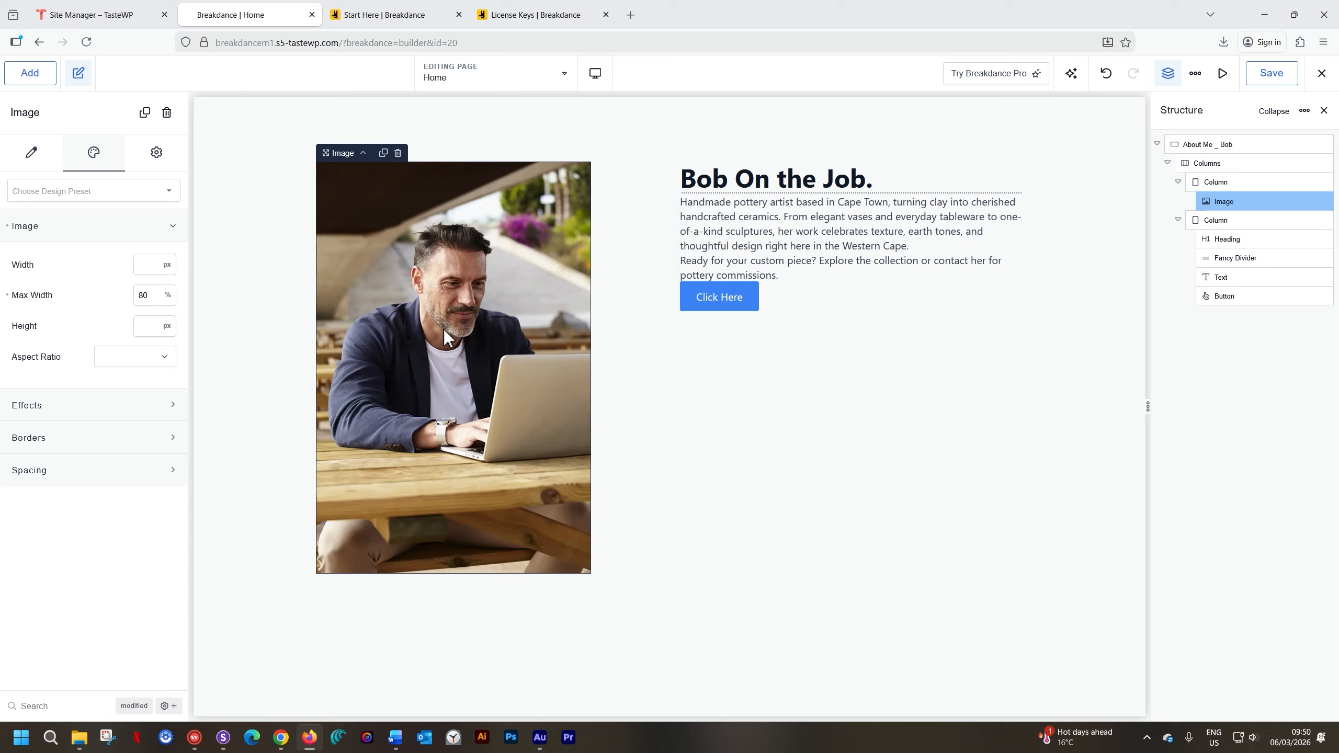
click(363, 153)
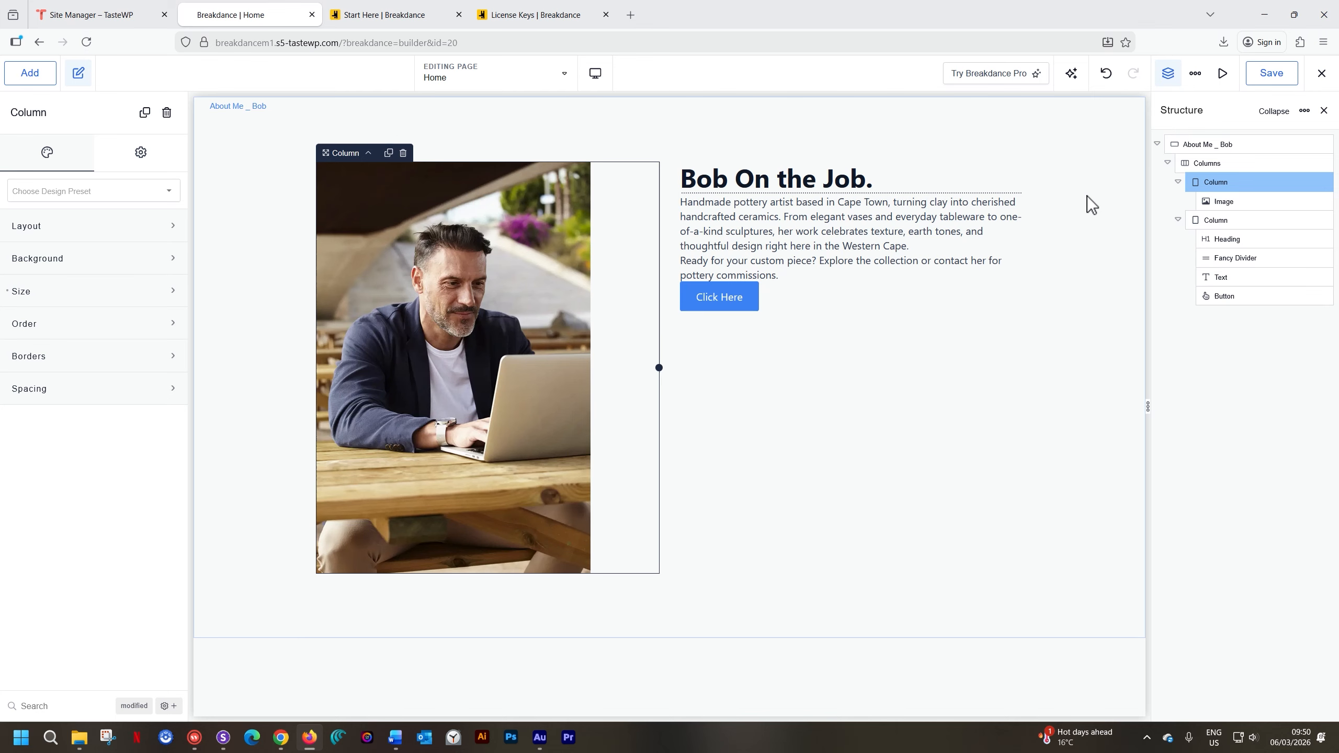
- Set the heading's typography color to purple #5F14FF
click(787, 181)
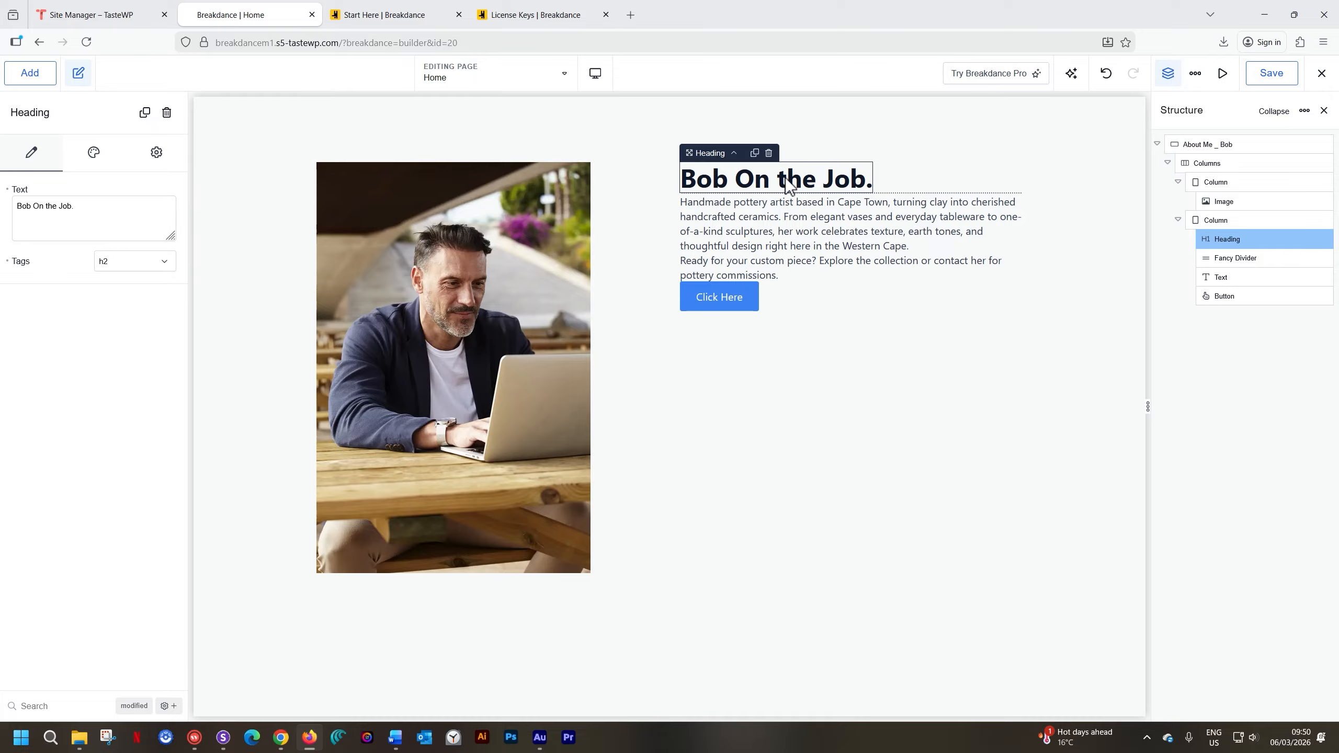
click(93, 156)
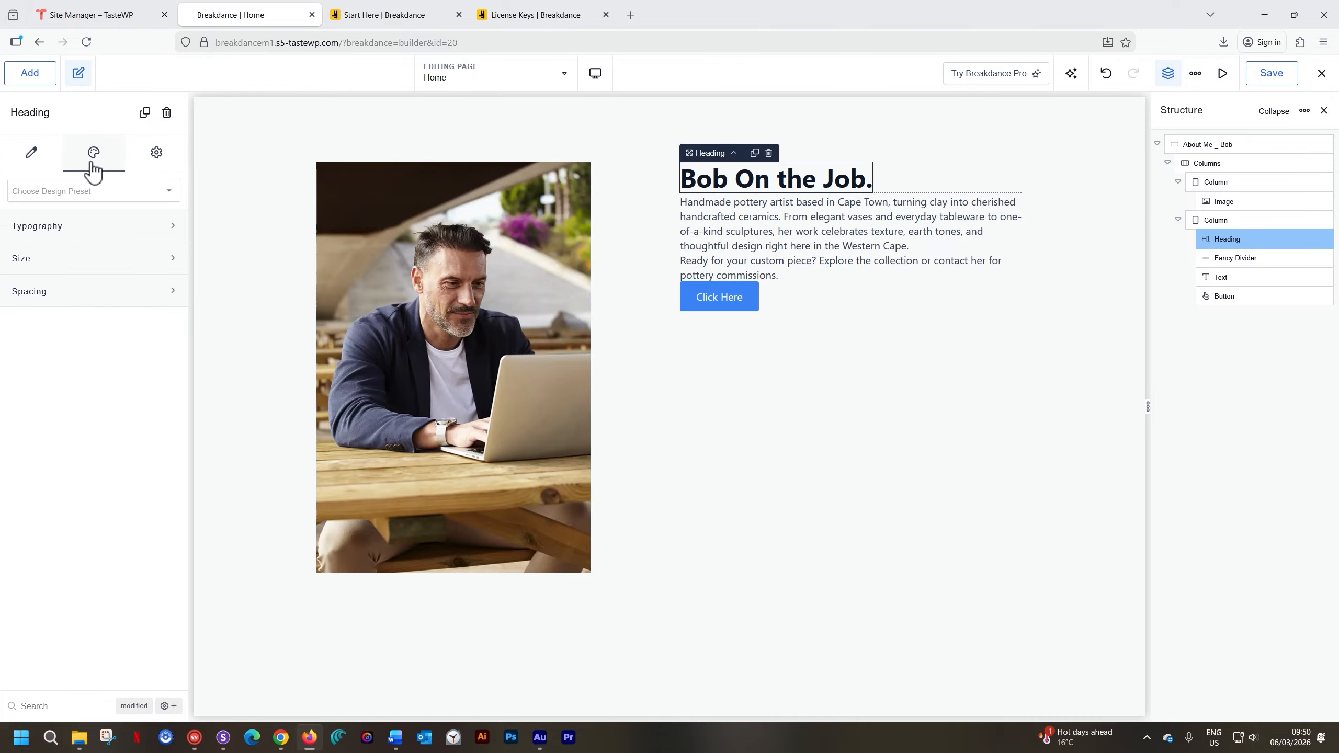
click(85, 237)
click(165, 265)
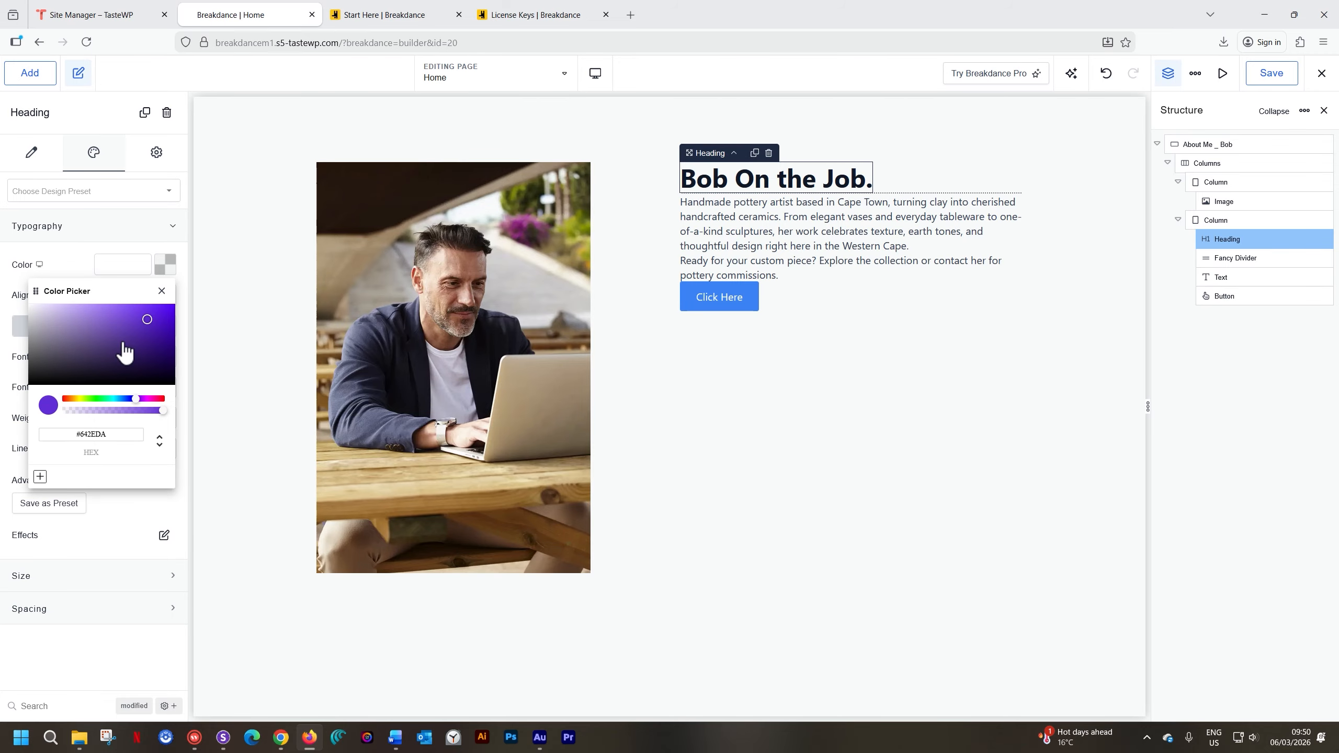
mouse_move(125, 352)
mouse_down()
mouse_move(166, 322)
mouse_move(167, 301)
mouse_up()
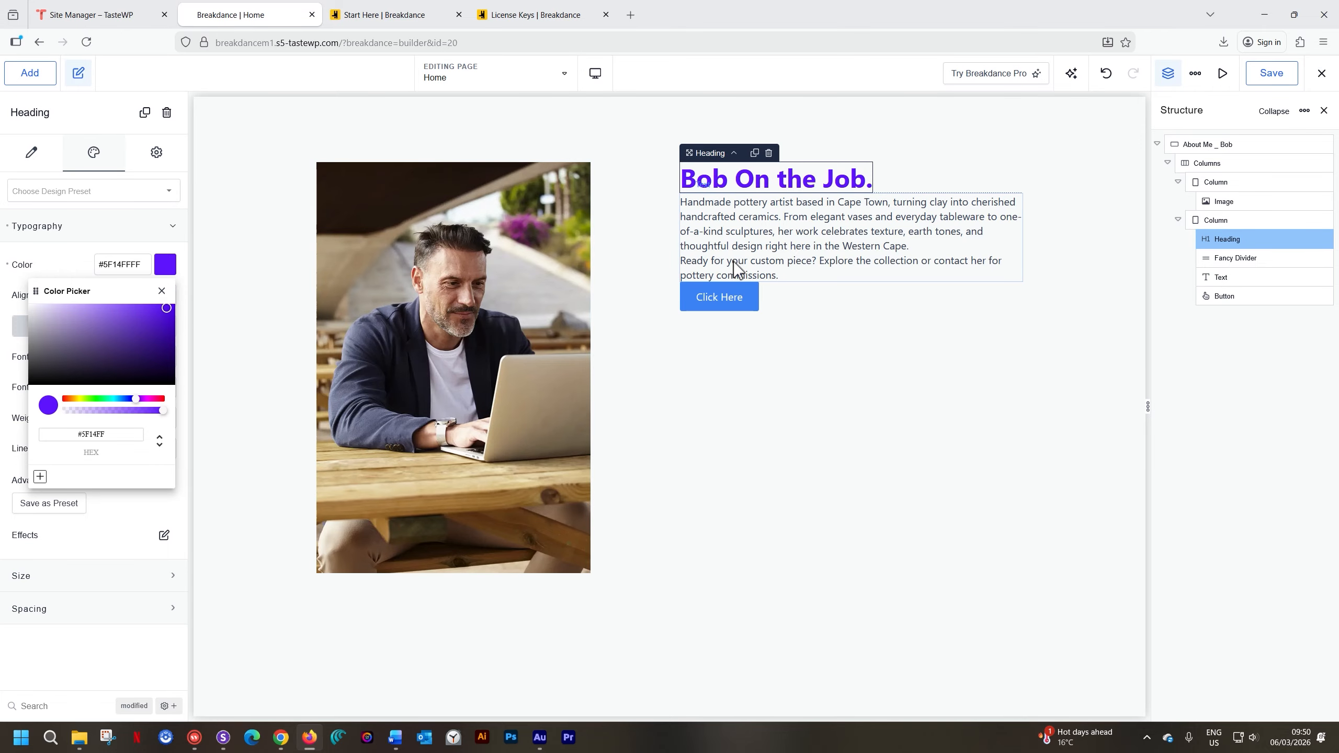
- Set the style of the Fancy Divider below the heading to Solid
click(895, 192)
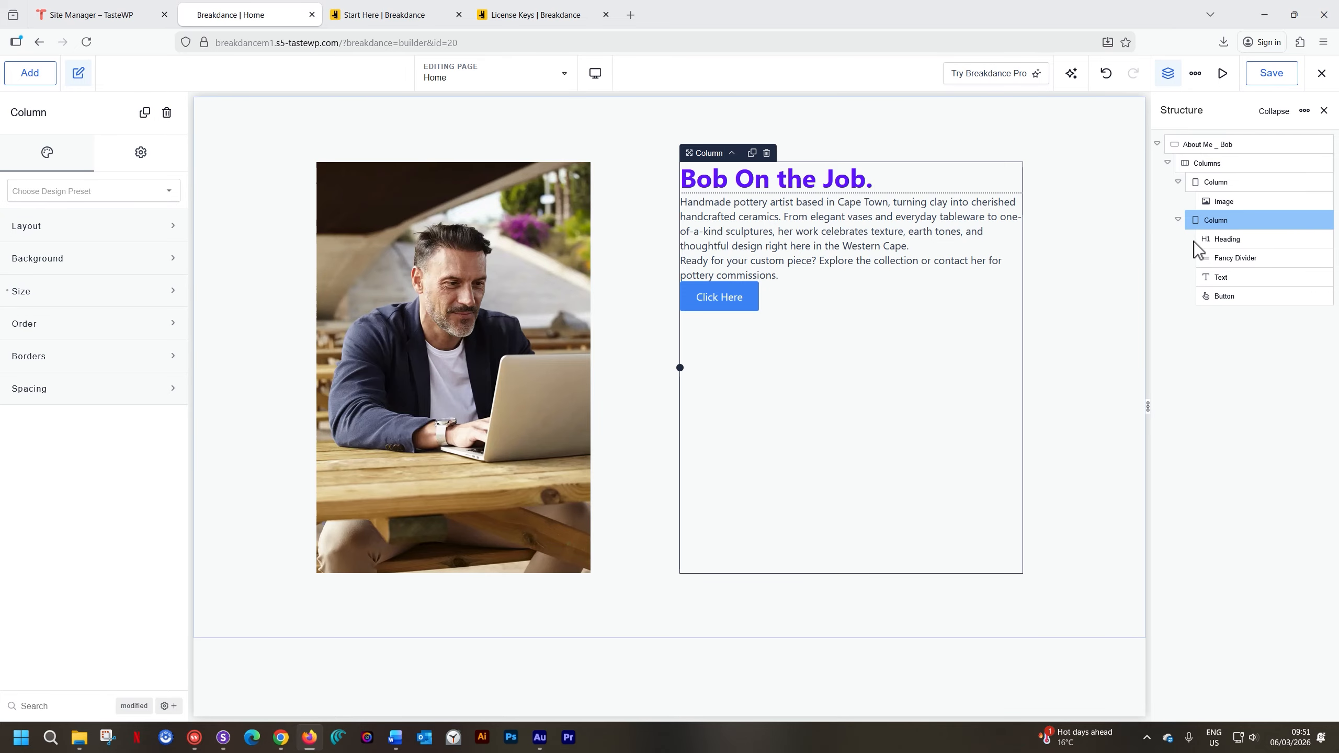
click(1207, 257)
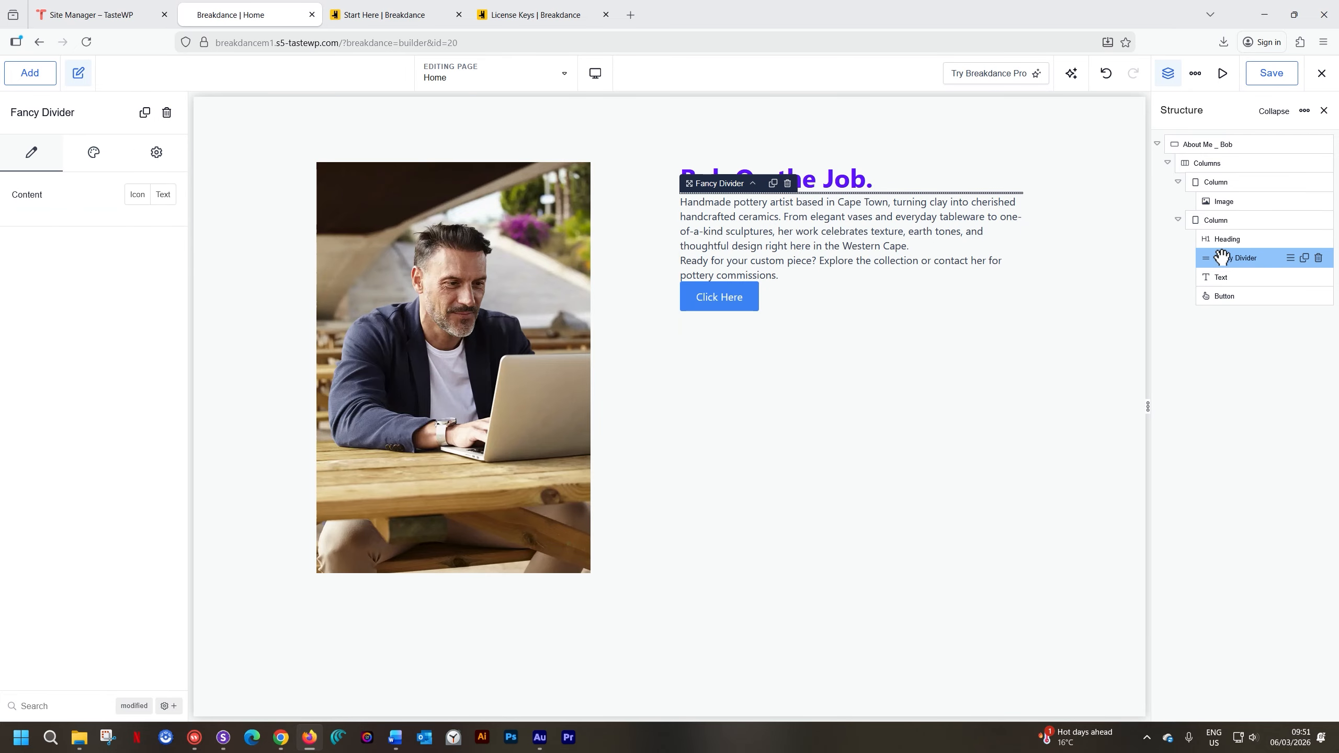
click(105, 154)
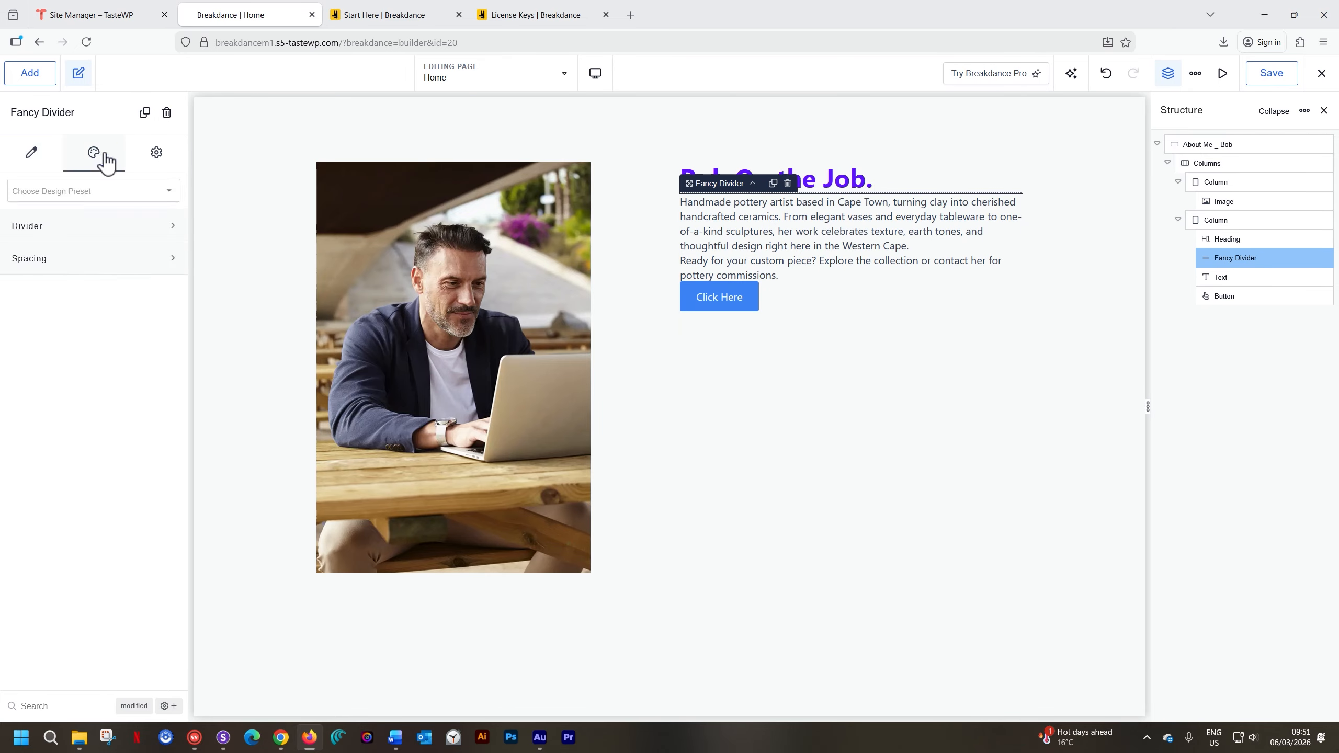
click(67, 228)
click(165, 267)
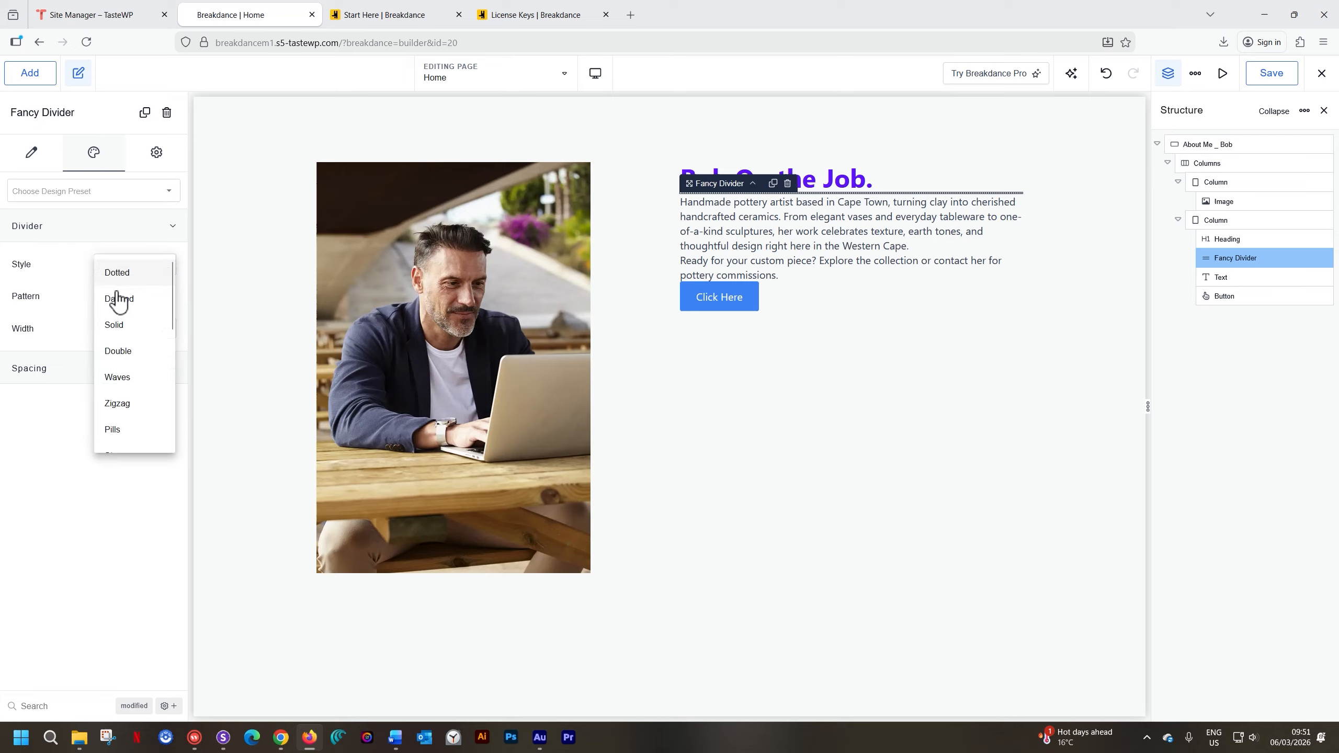
click(116, 326)
- Give the divider's pattern the purple color #6028D8 and a size of 3 px
click(164, 297)
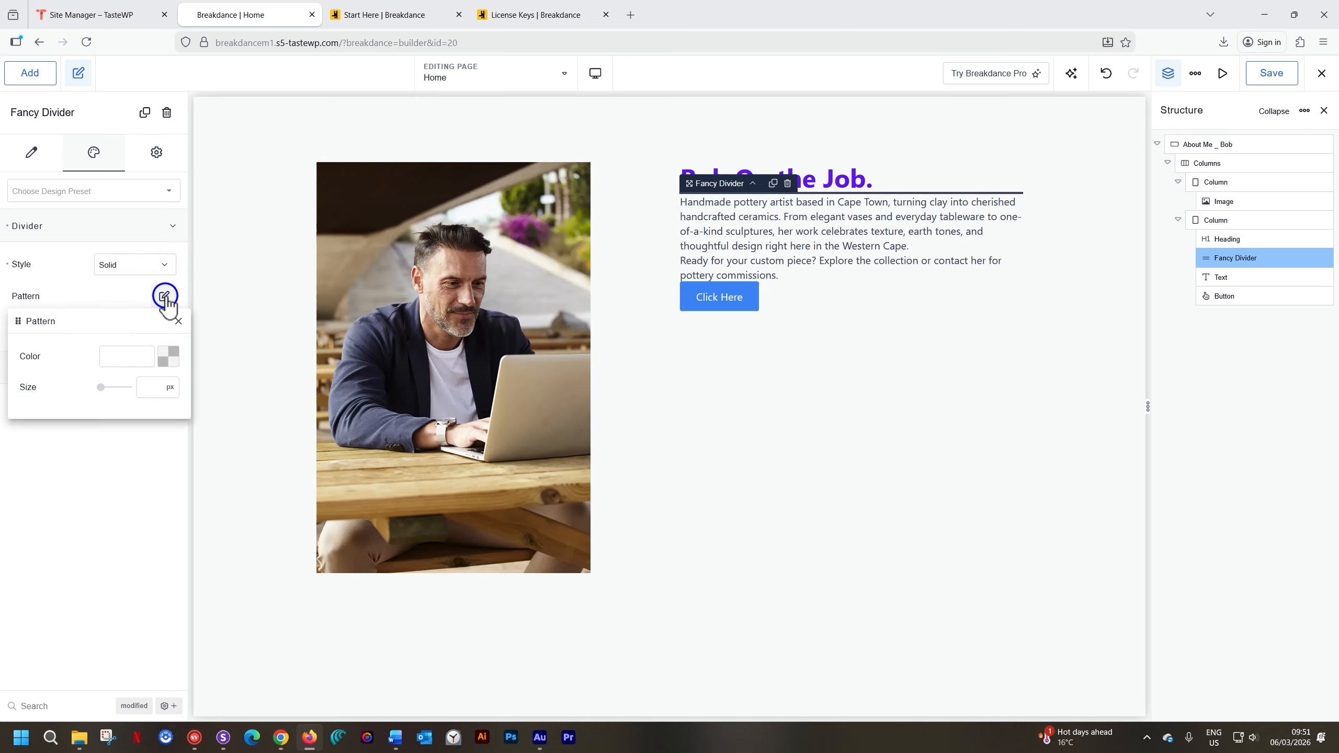
click(167, 356)
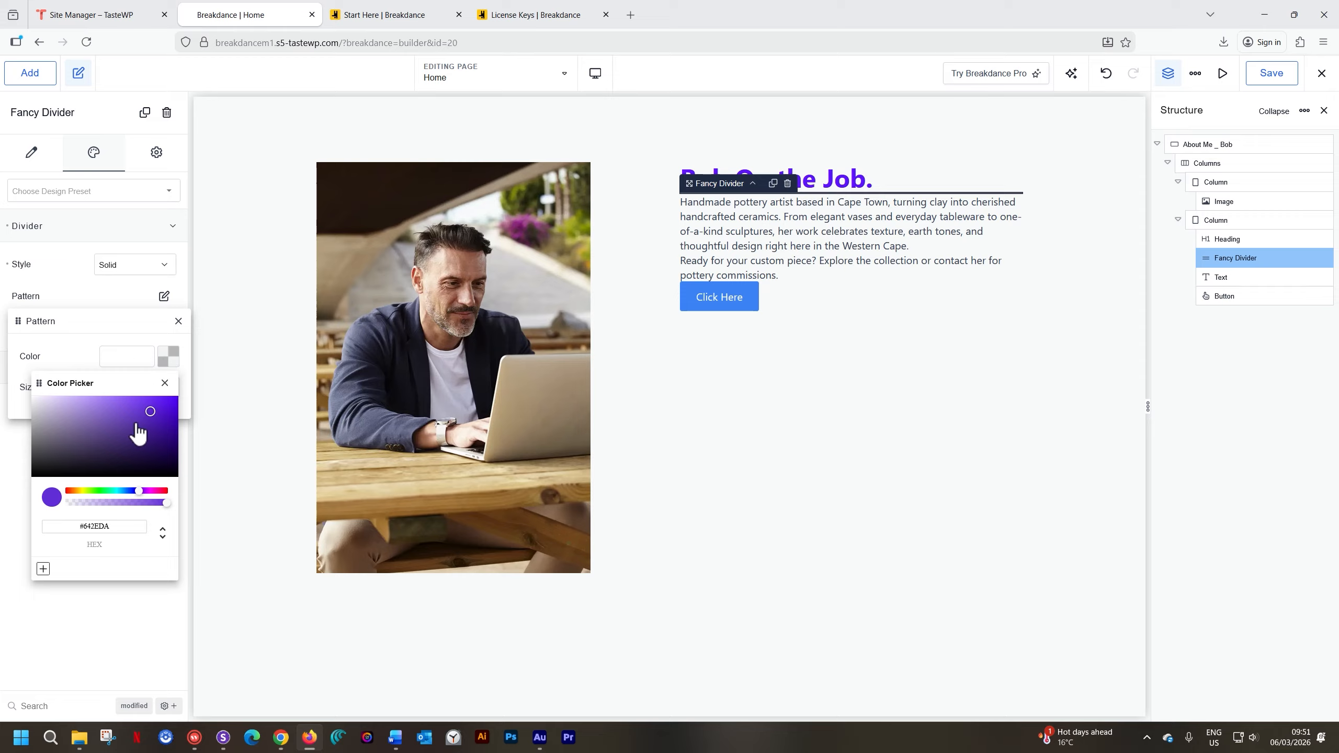
click(154, 420)
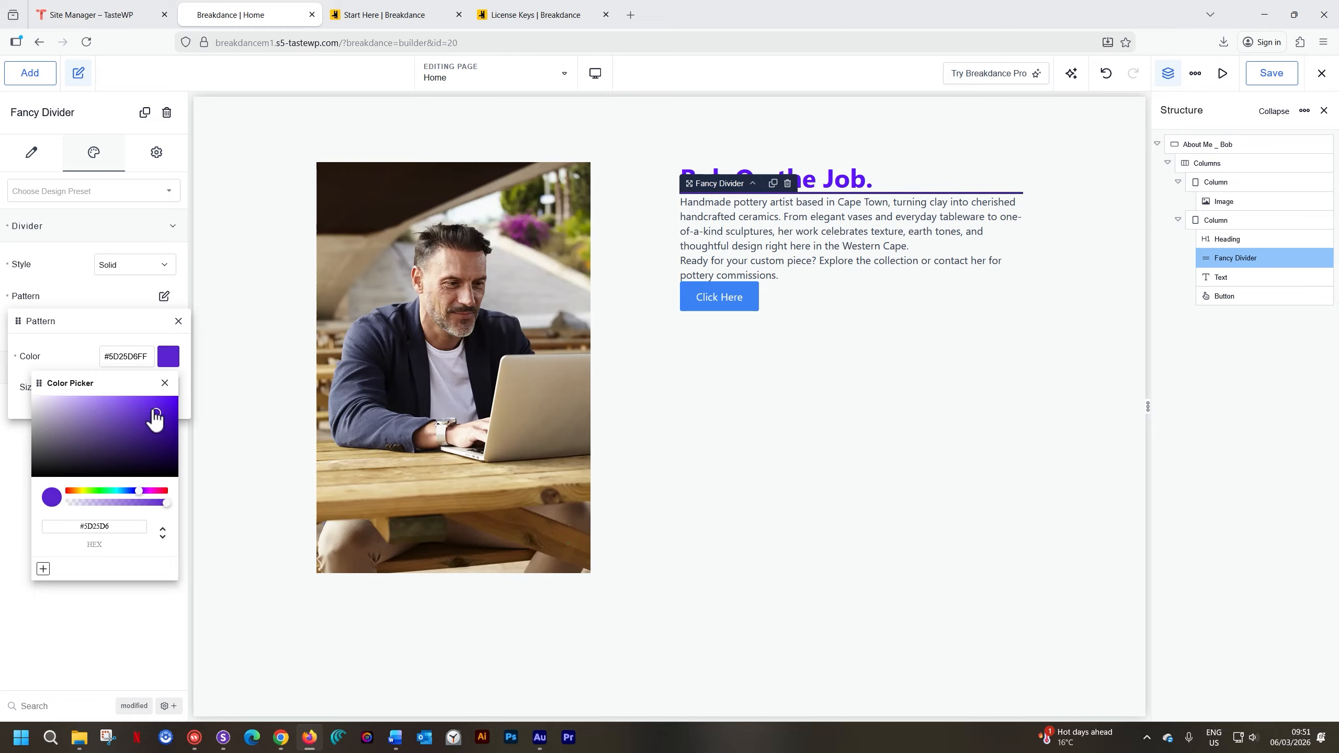
drag(154, 411, 152, 410)
click(169, 364)
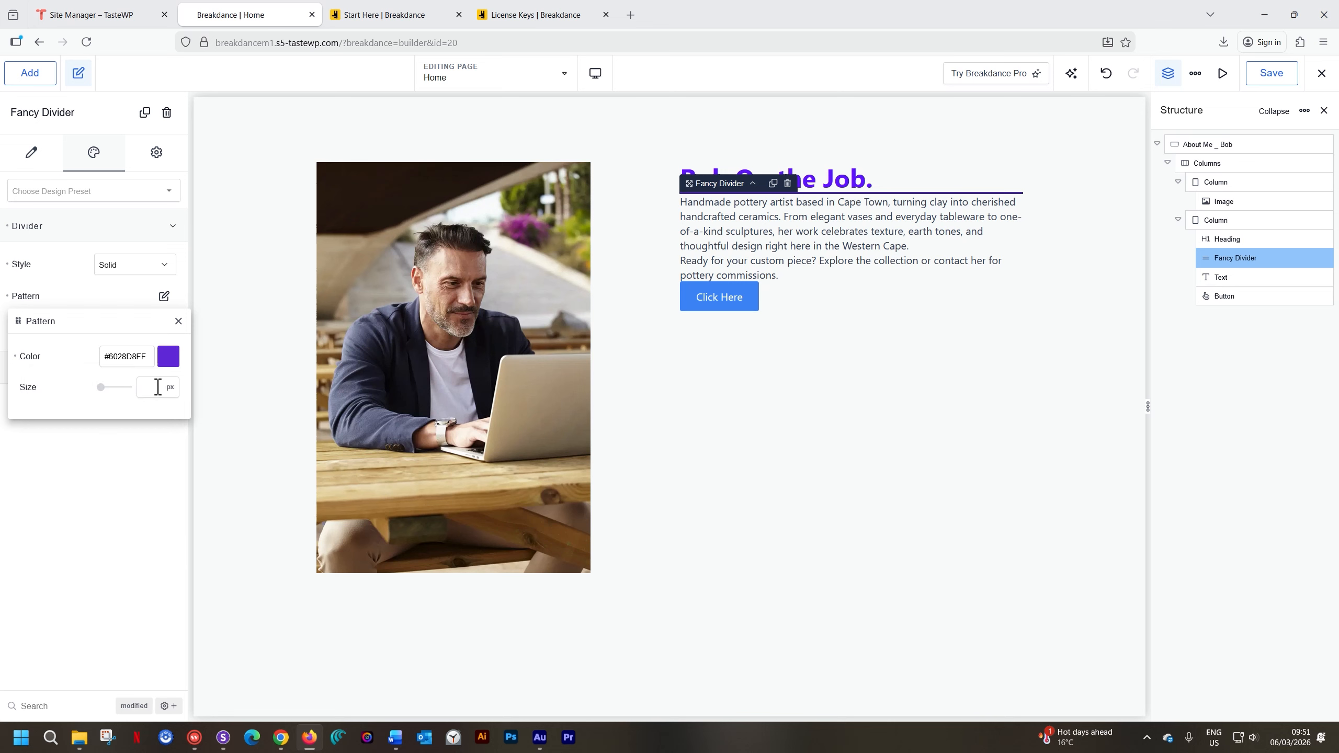
click(157, 387)
text(3)
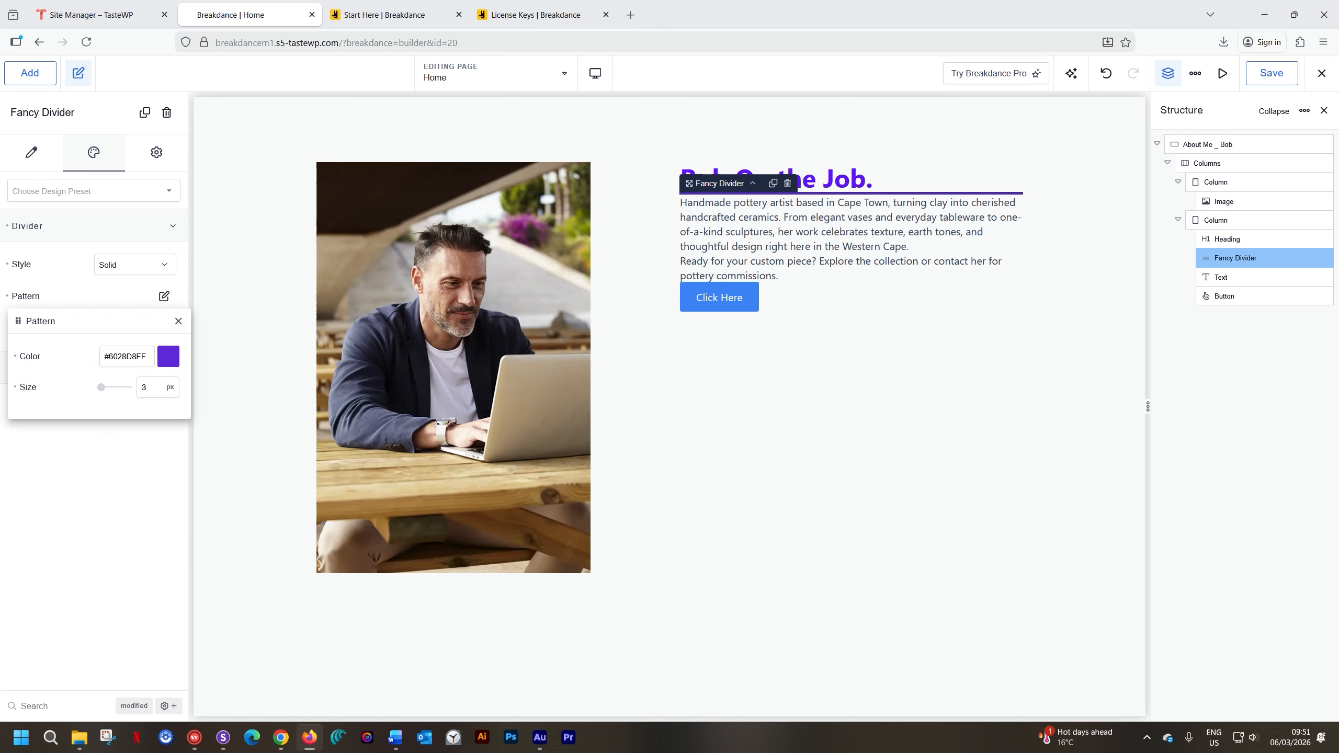
click(178, 320)
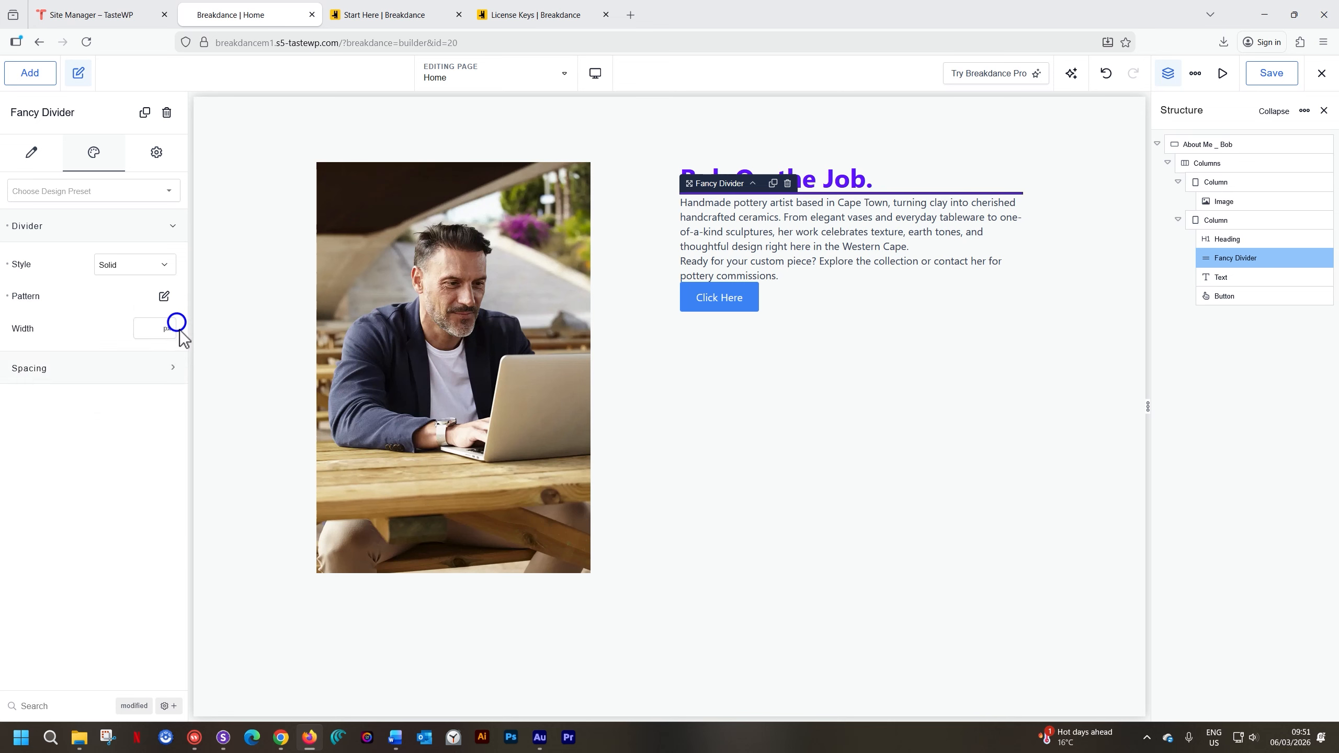
- Set the divider's width to 150 px and deselect it
click(140, 334)
text(150)
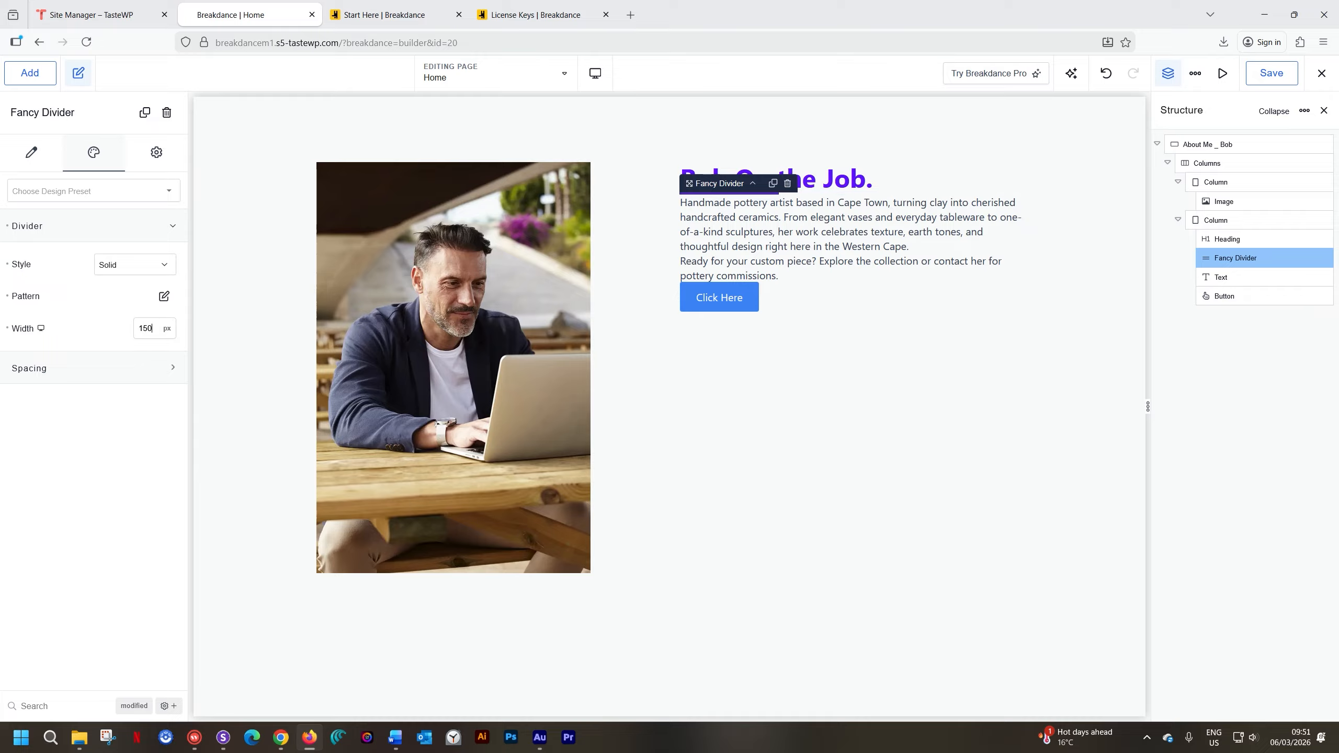
click(857, 281)
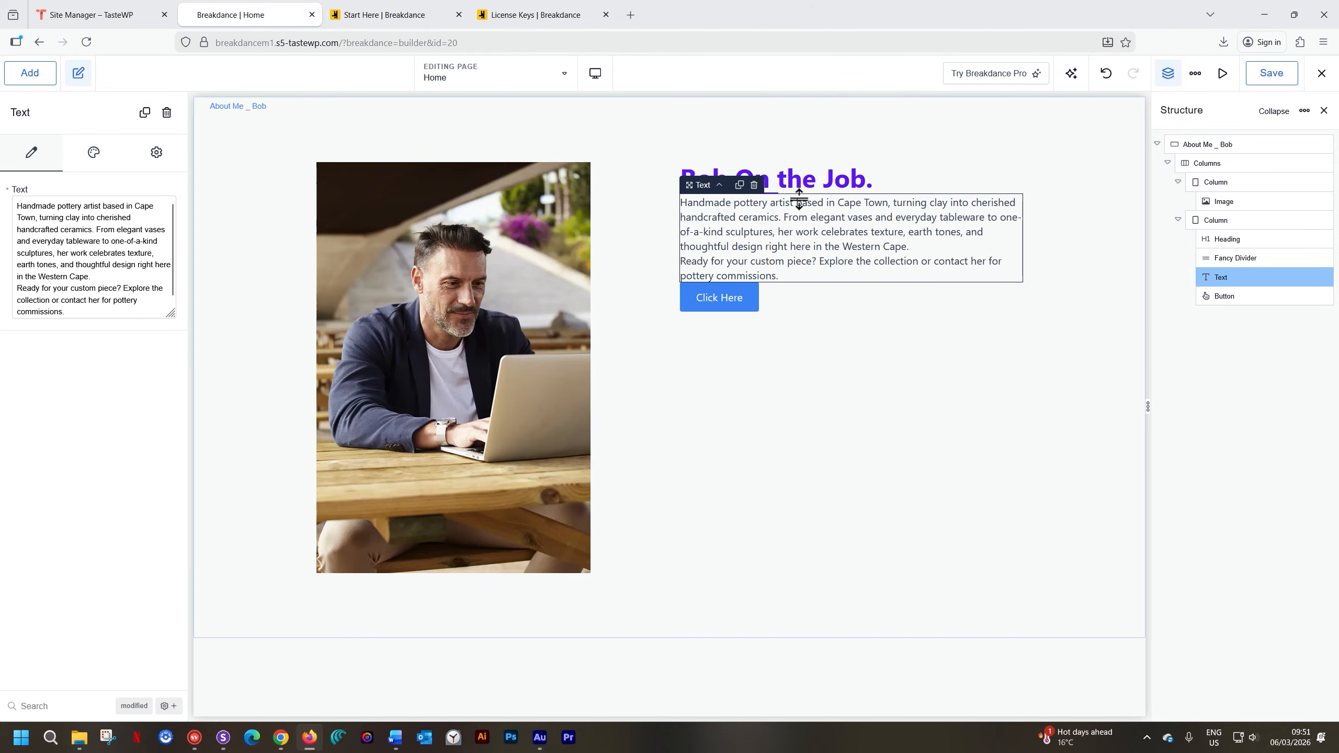
click(1090, 209)
- Add about 30 px of spacing below the Fancy Divider directly on the page and deselect it
click(768, 193)
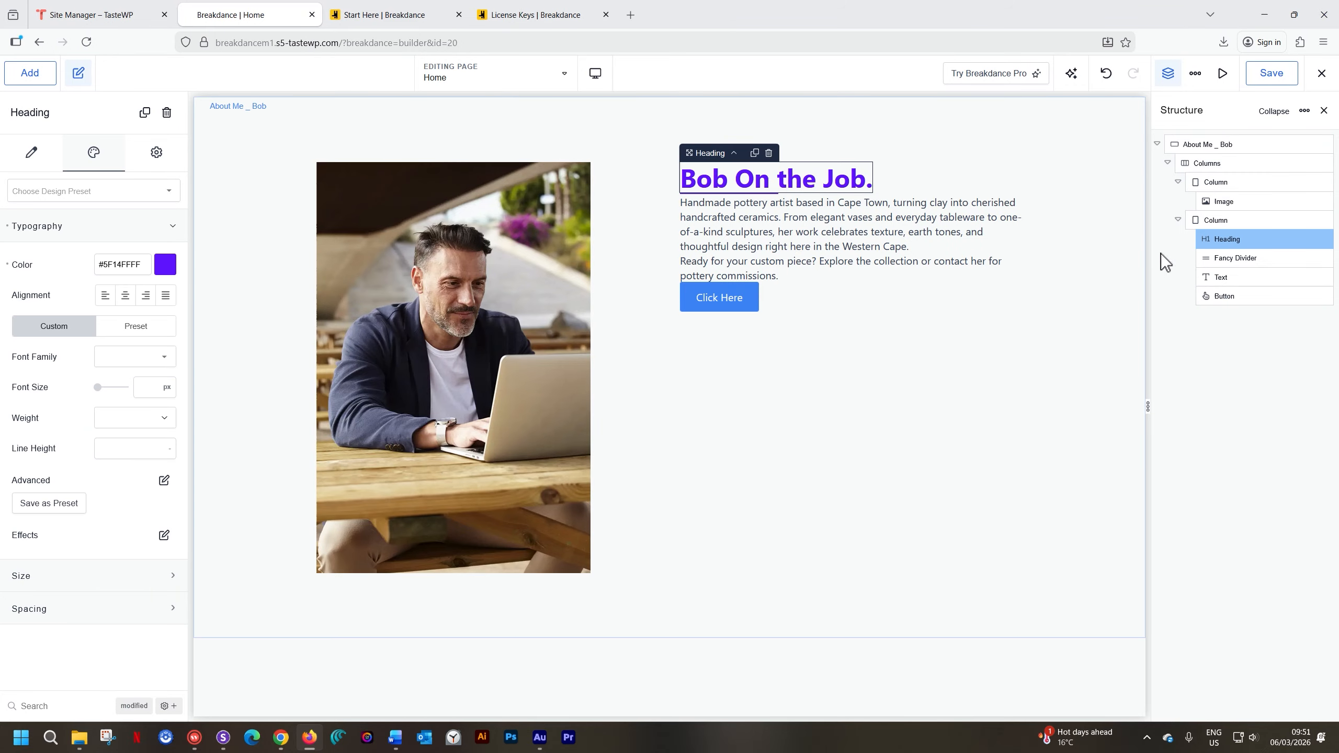
click(1235, 258)
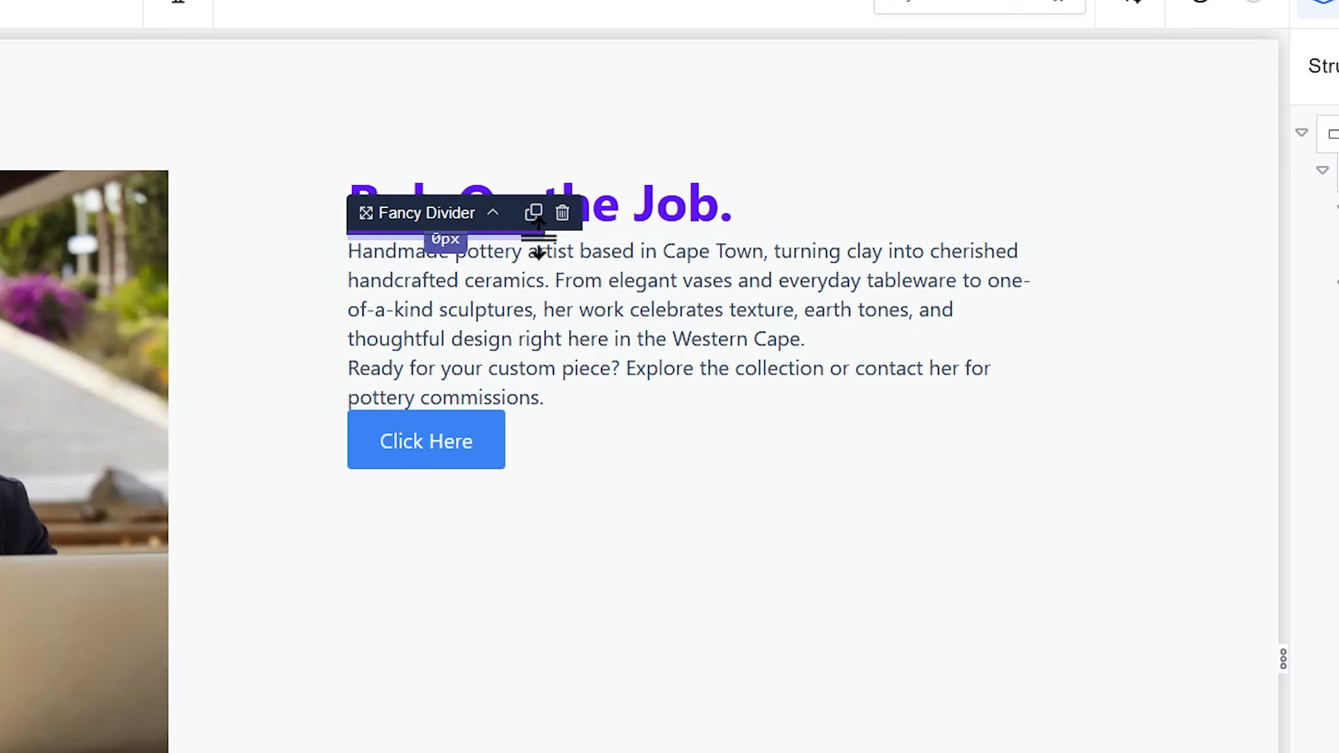
mouse_move(538, 237)
mouse_down()
mouse_move(532, 380)
mouse_move(527, 259)
mouse_up()
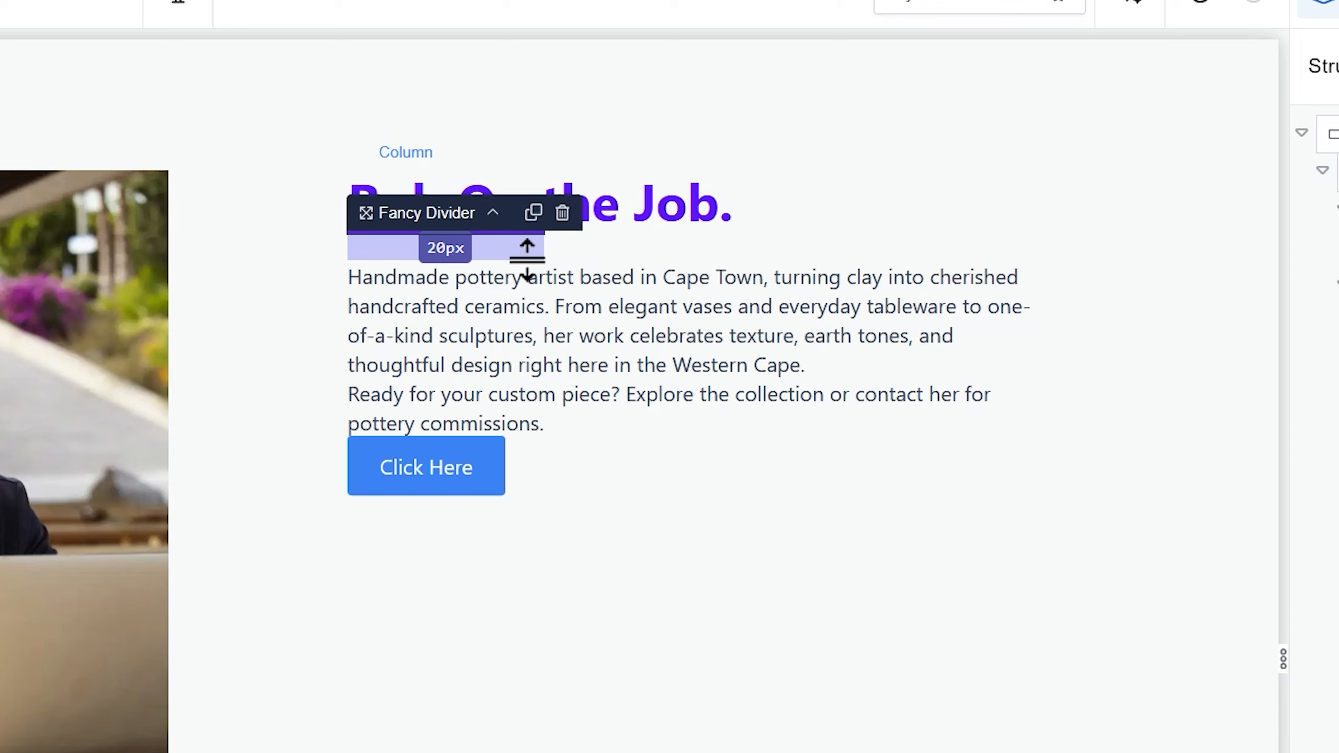
drag(528, 259, 521, 274)
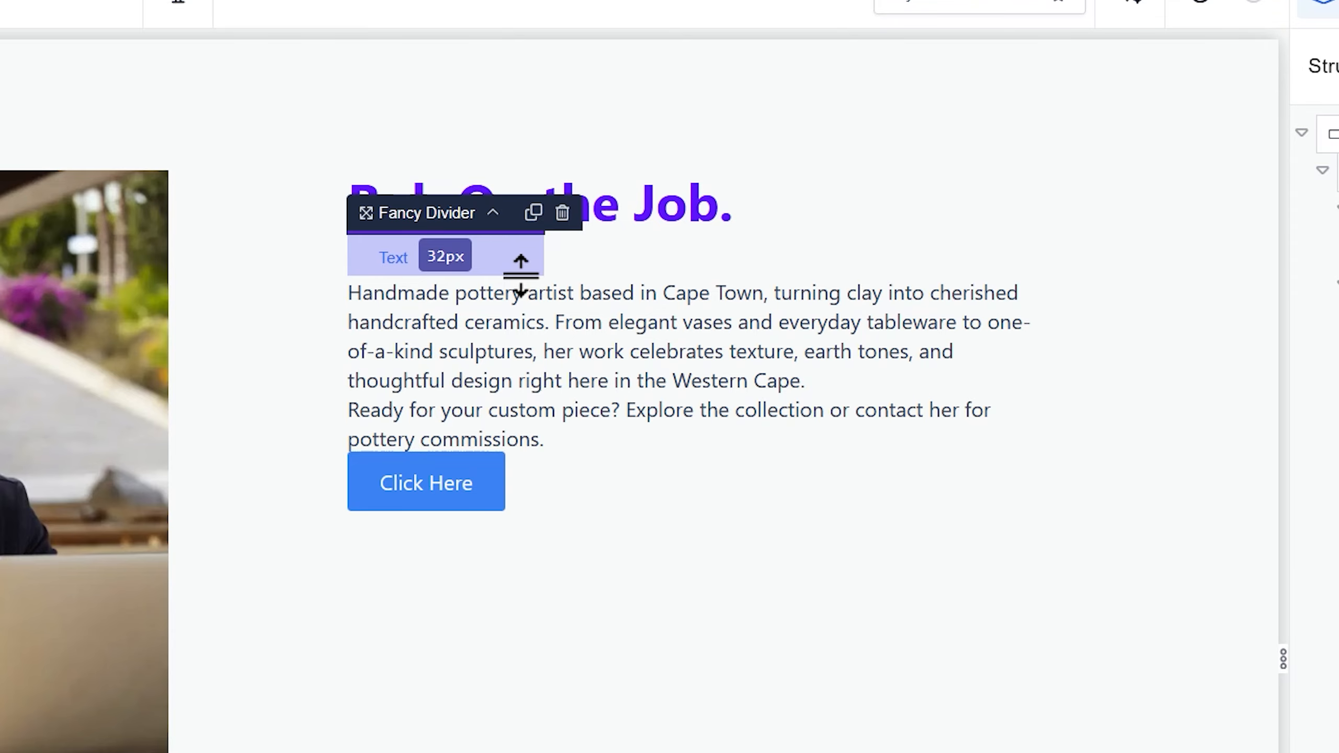
mouse_move(521, 276)
mouse_down()
mouse_move(522, 241)
mouse_move(521, 273)
mouse_up()
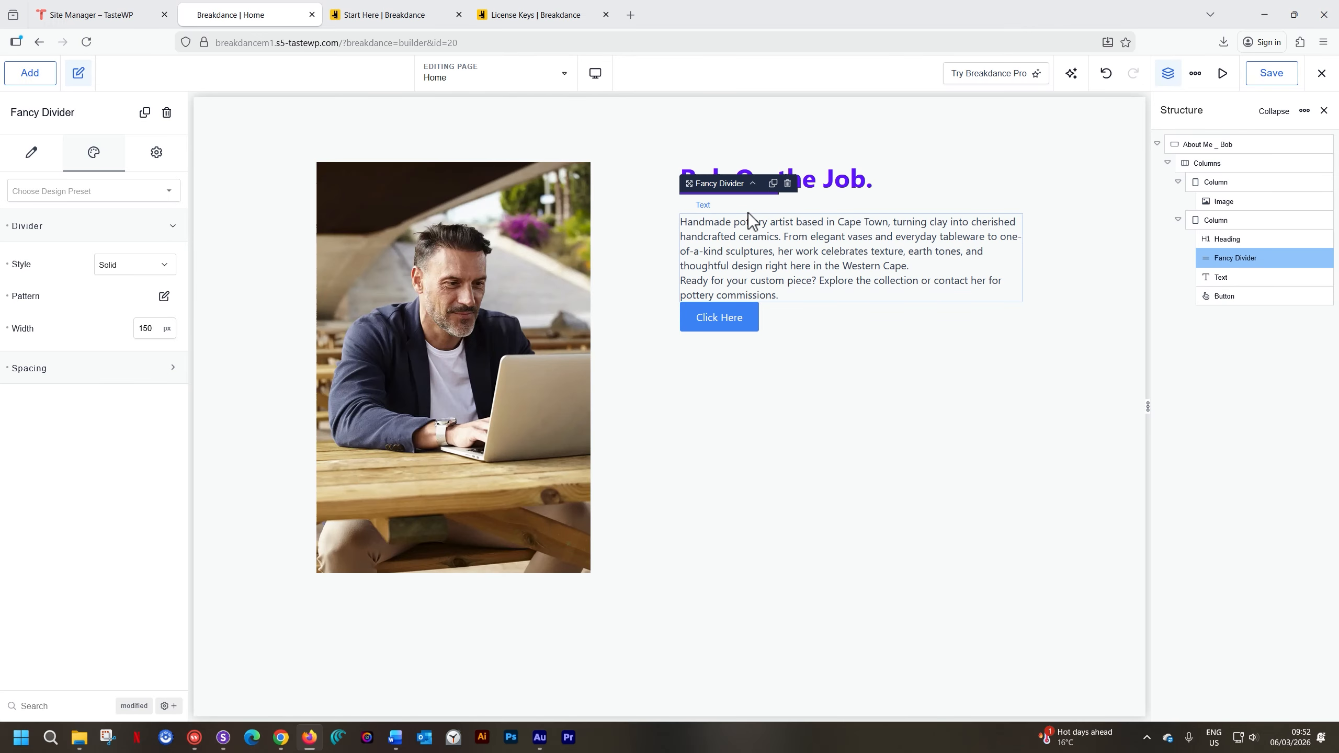
click(1053, 301)
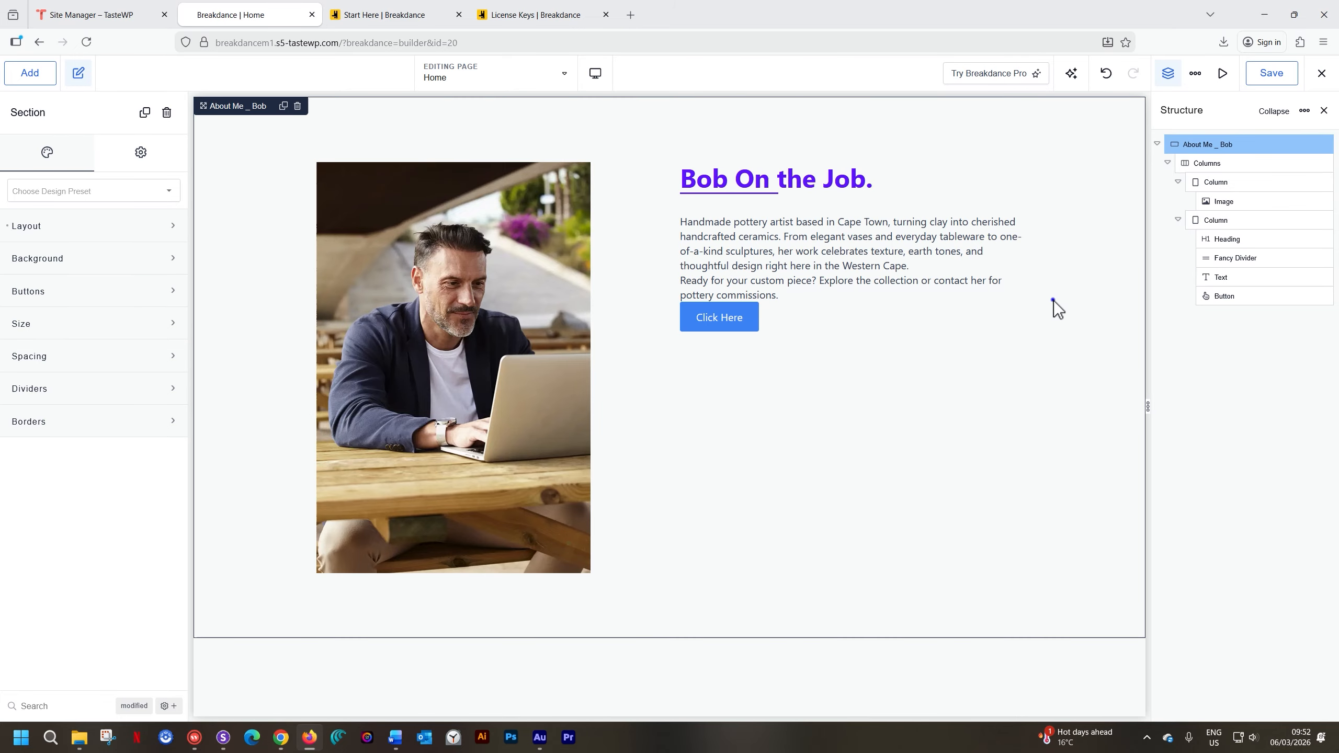
- Set the paragraph text's width to 60% and add about 27 px of spacing below it directly on the page
click(832, 258)
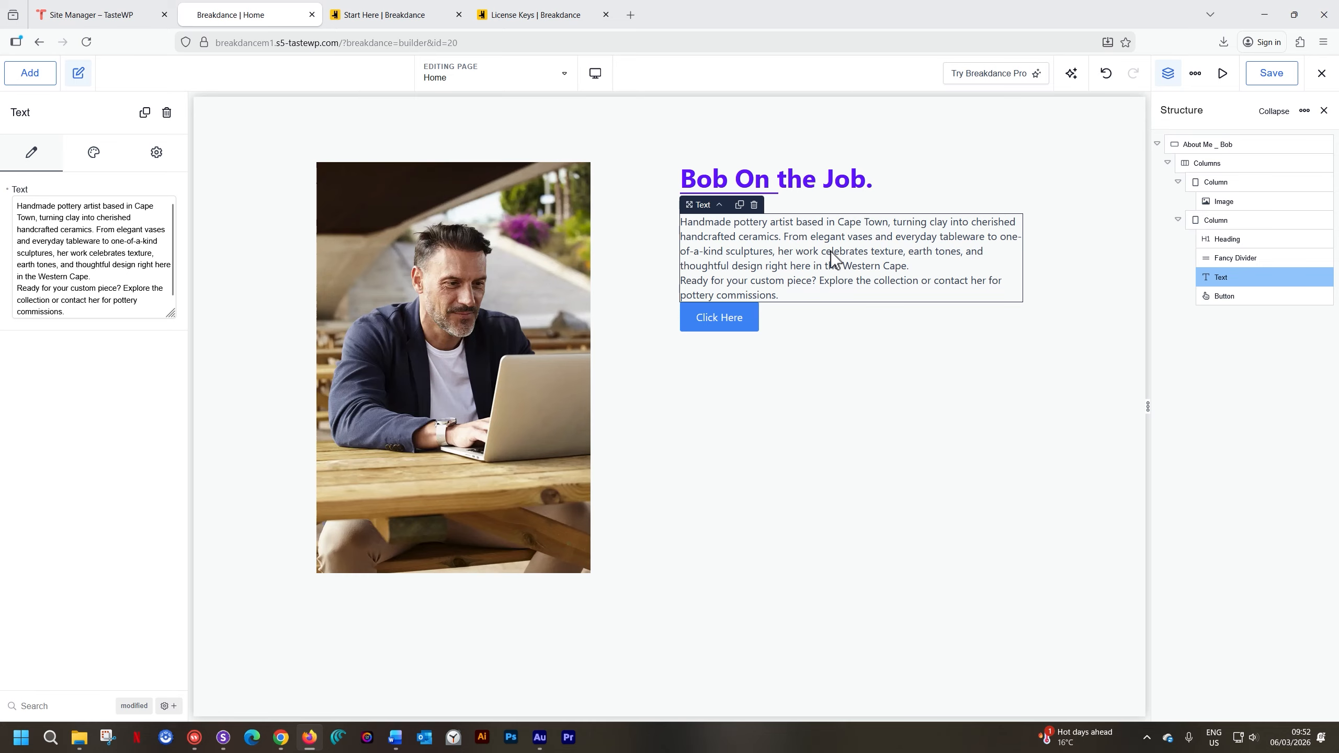
click(95, 154)
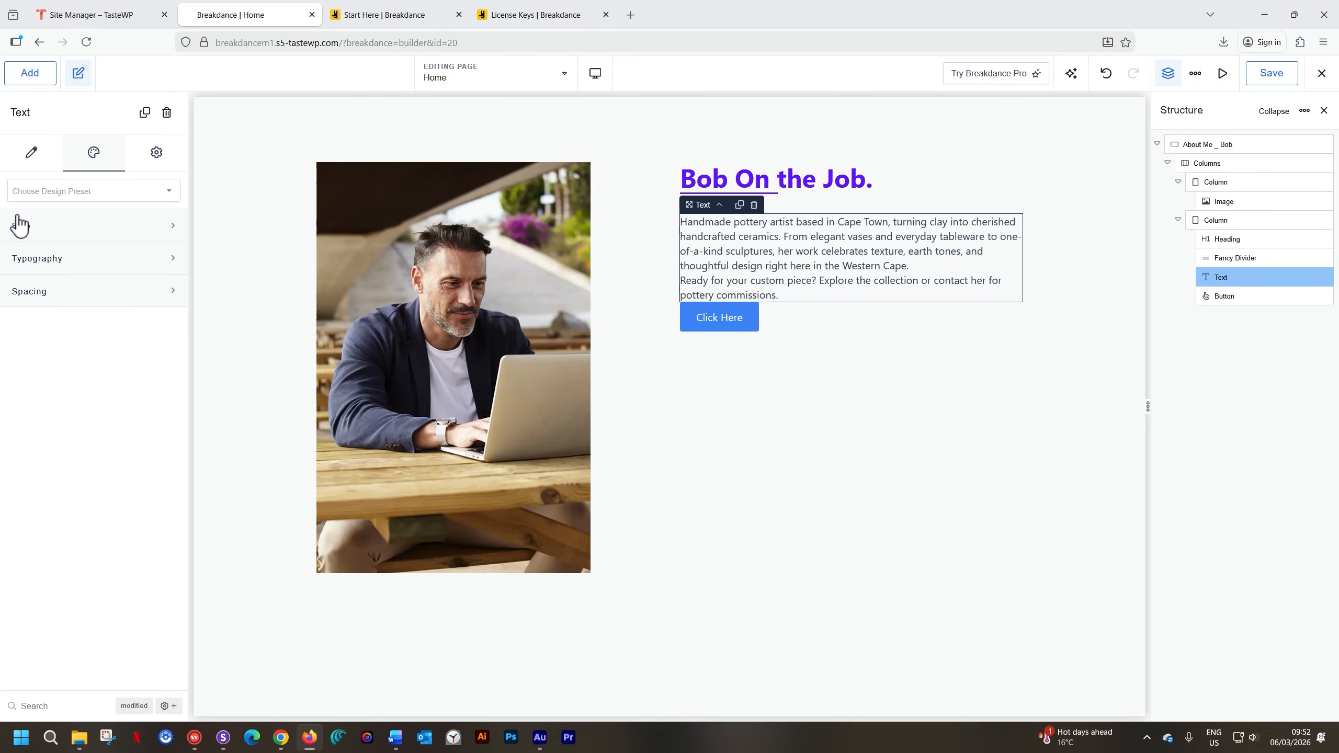
click(62, 294)
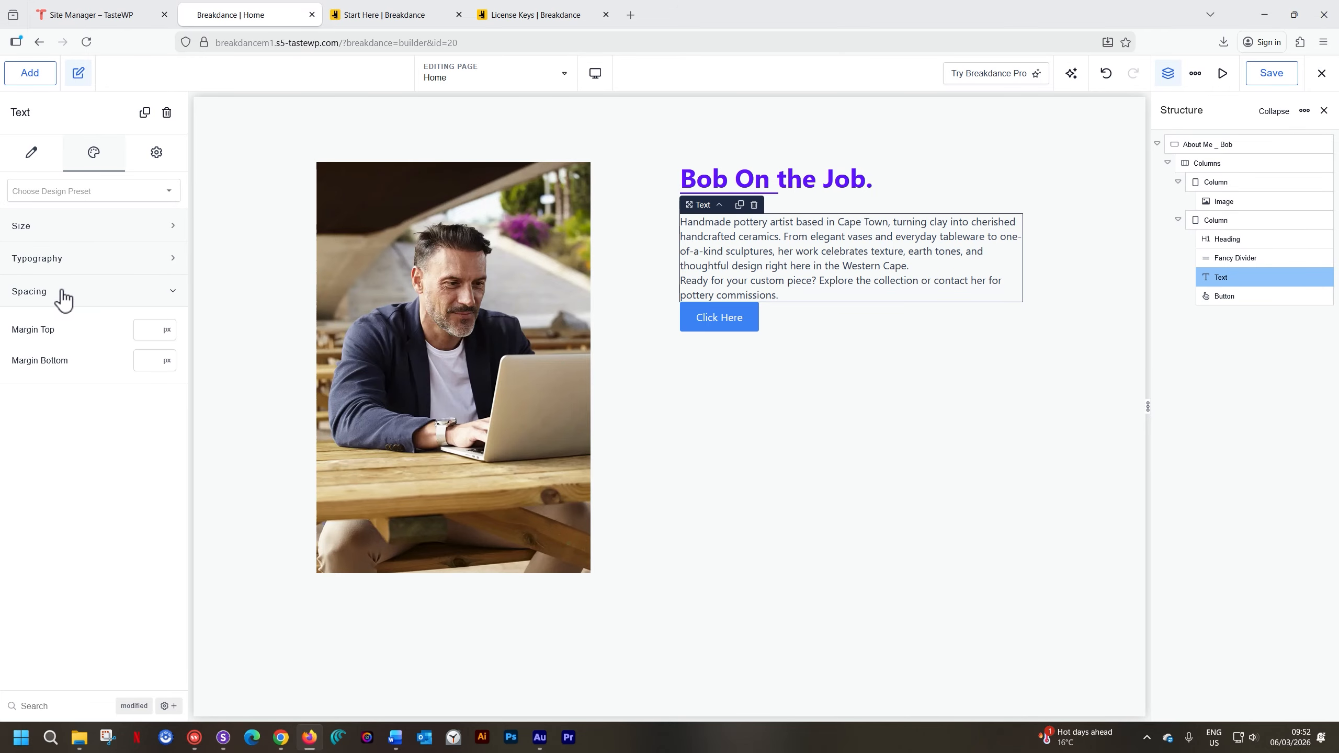
click(72, 226)
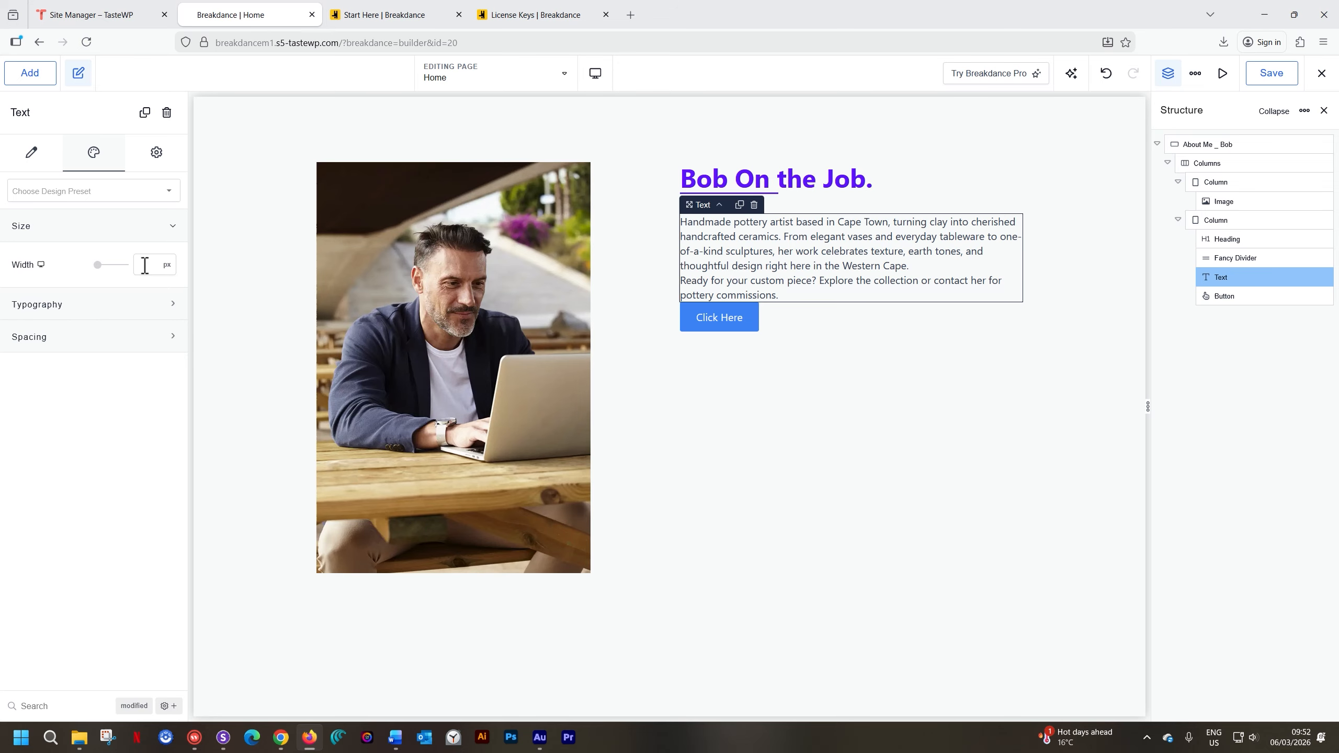
click(172, 265)
click(170, 319)
click(145, 264)
text(60)
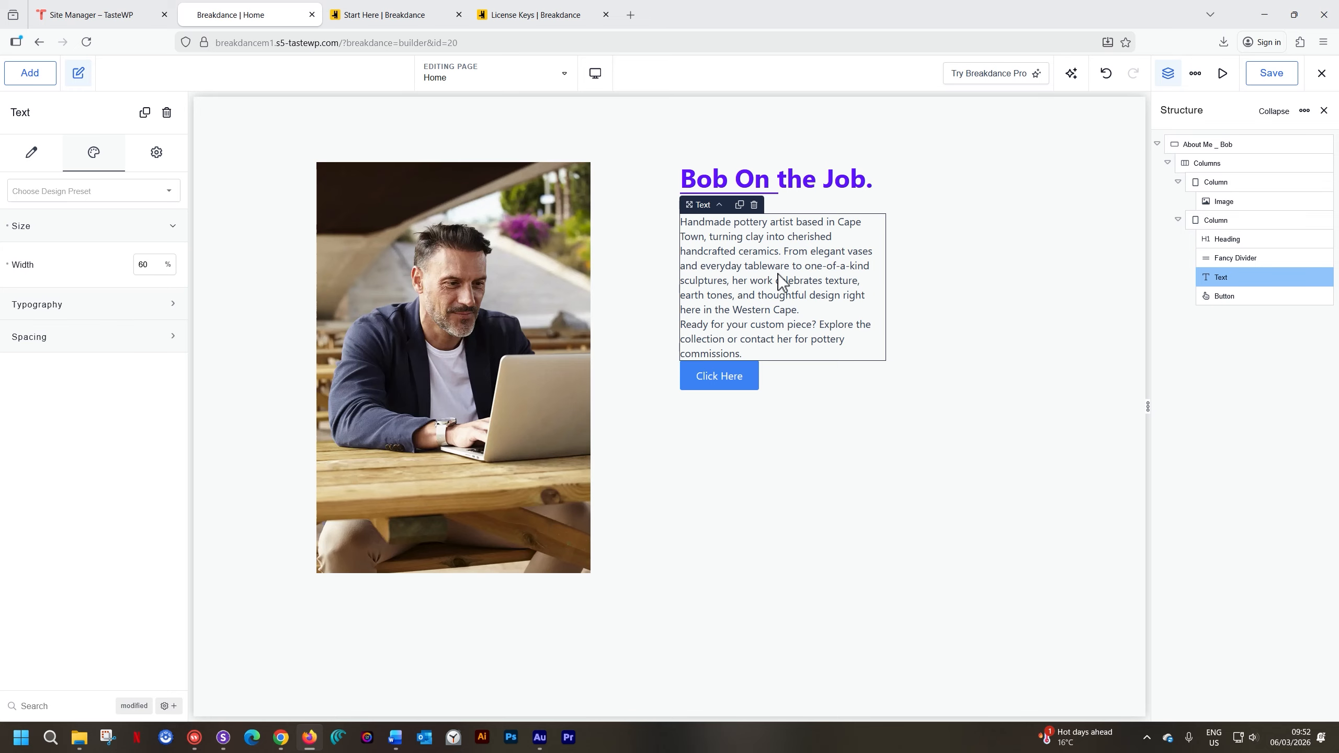
mouse_move(809, 362)
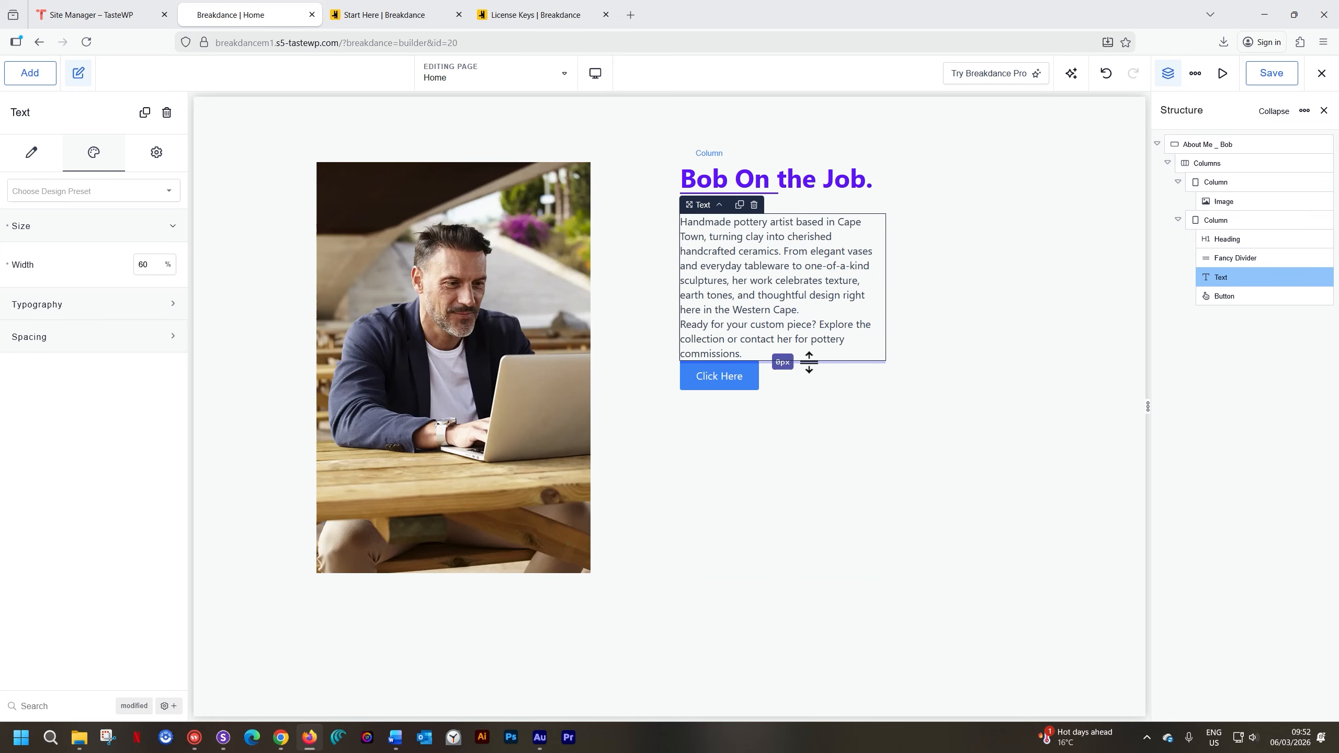
drag(809, 363, 809, 378)
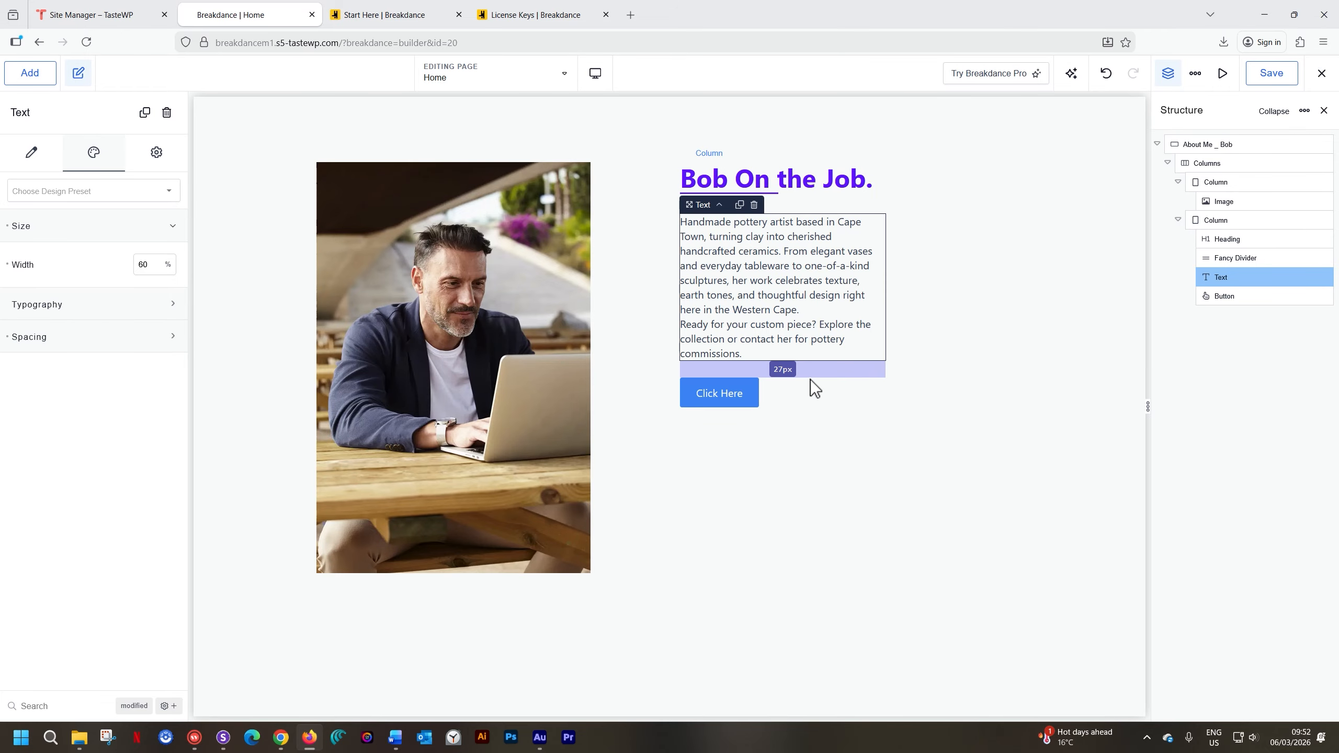
- Change the design style of the button below the paragraph to Text
click(738, 397)
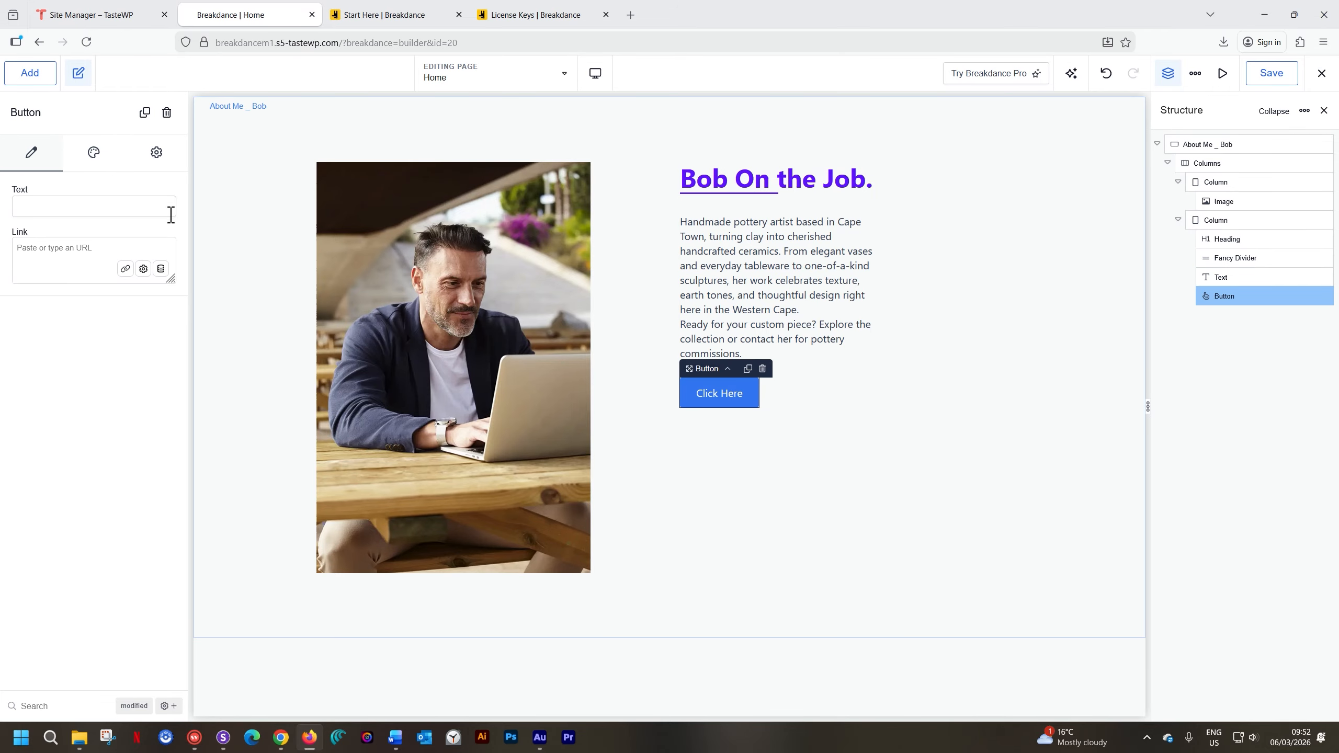
click(94, 152)
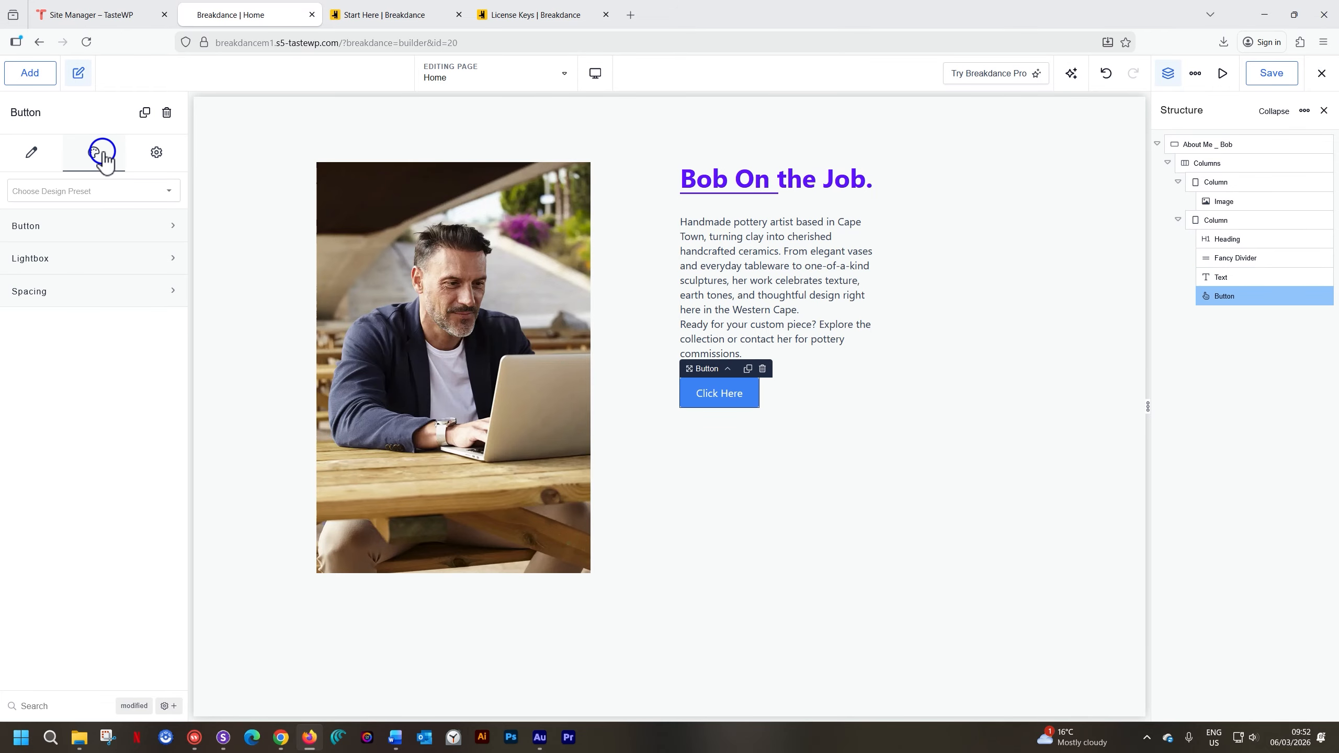
click(44, 231)
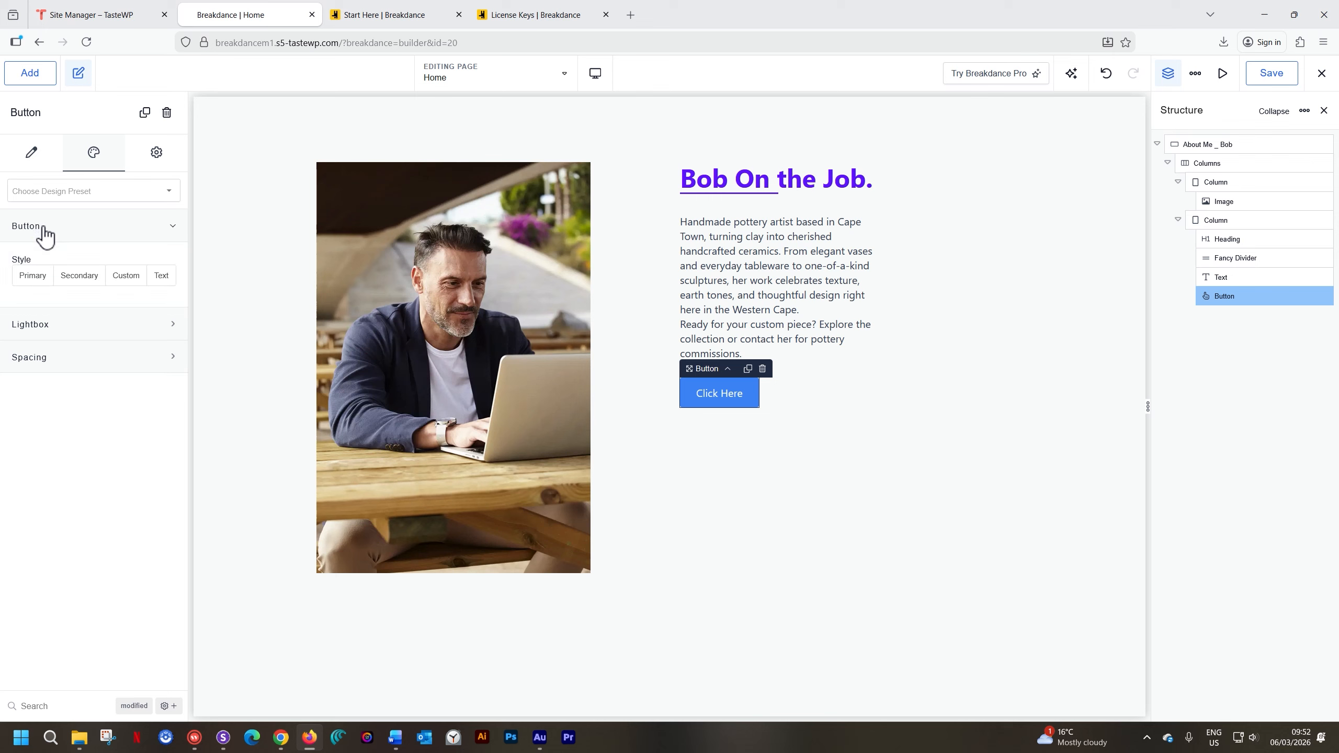
click(161, 280)
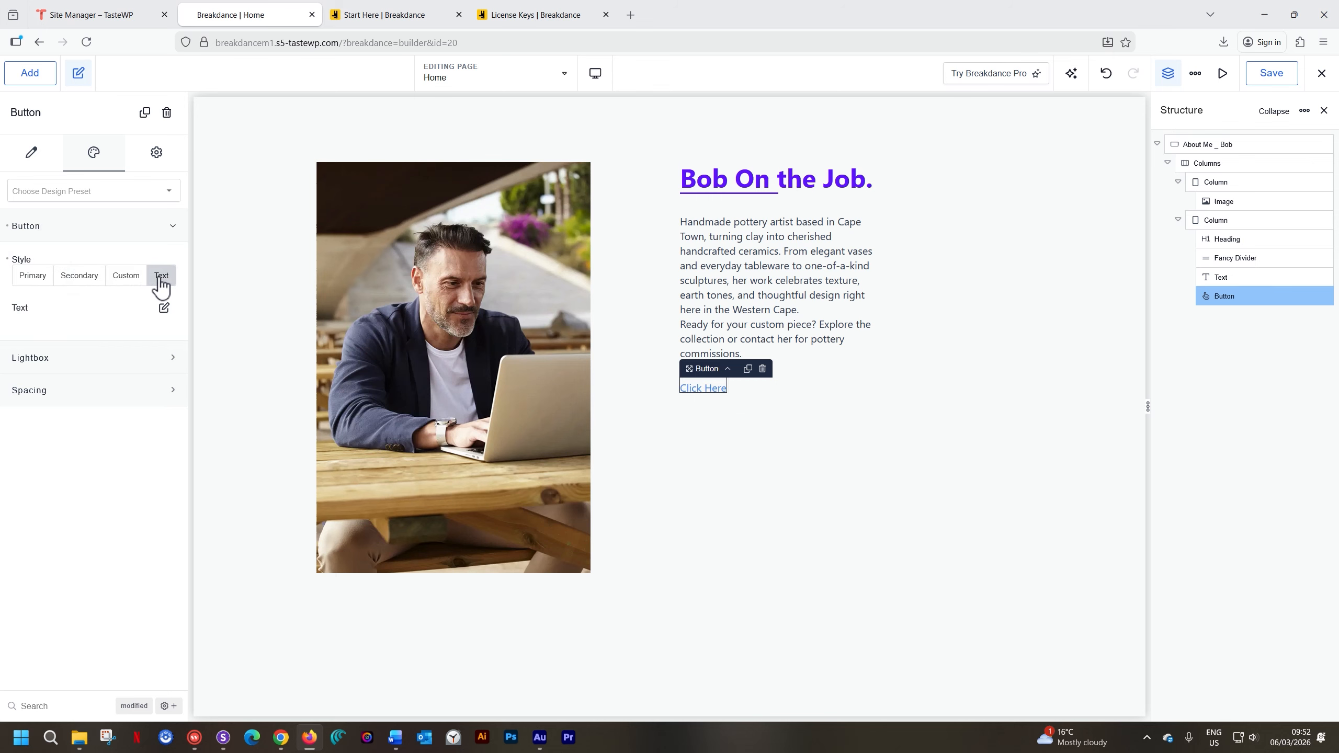
- Set the button text's typography color to the purple #5D23DEFF
click(164, 309)
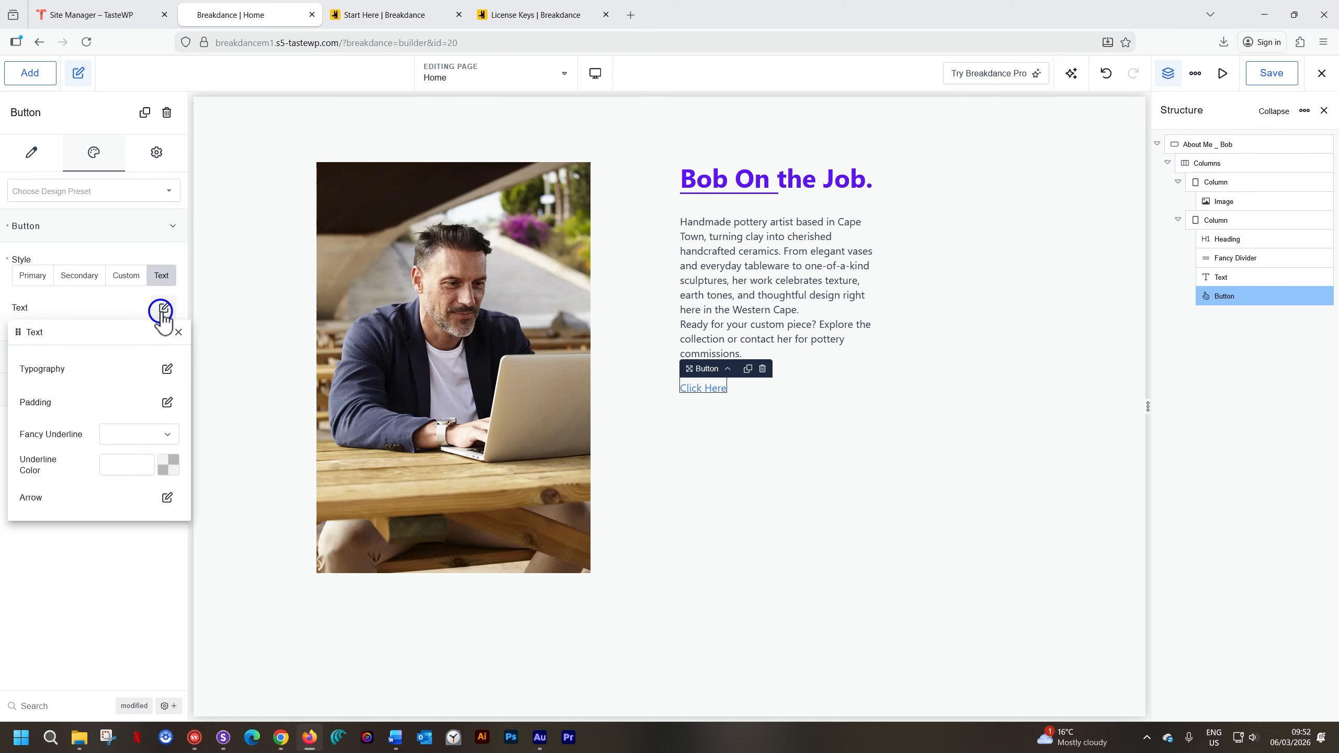
click(165, 370)
click(177, 397)
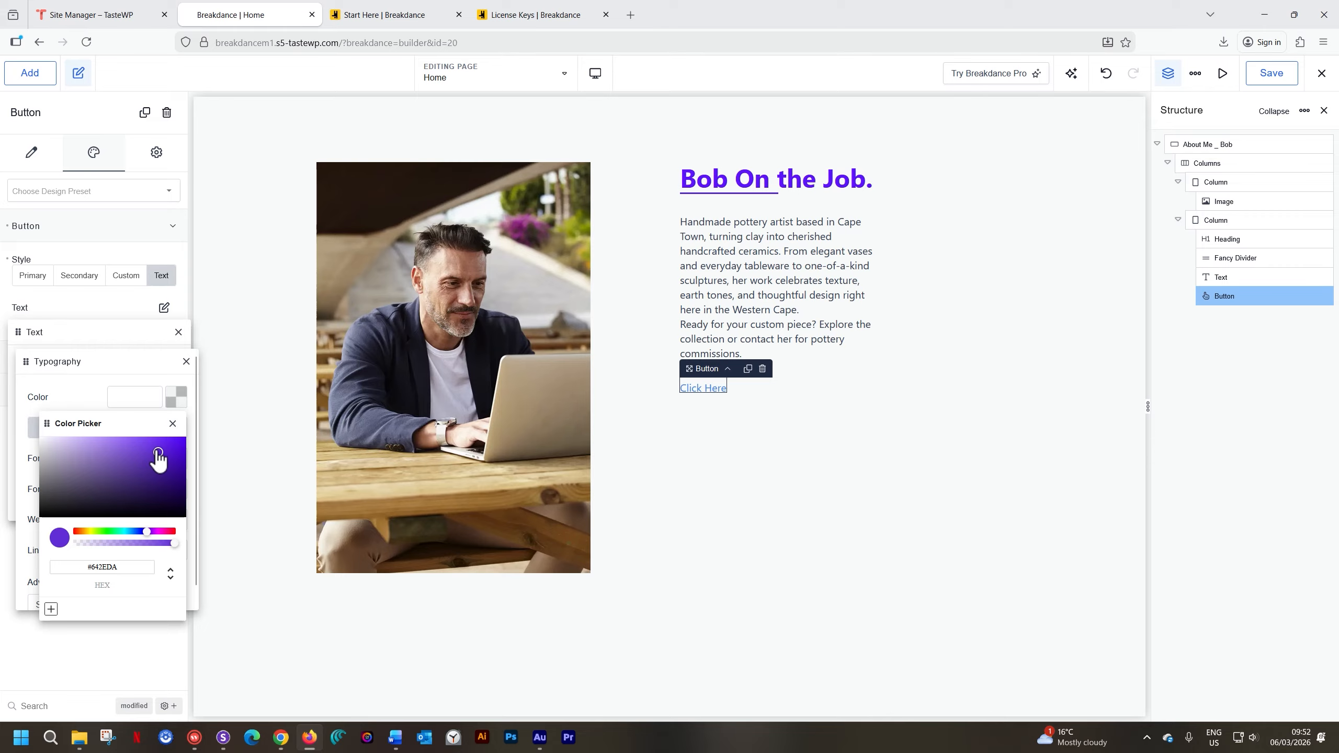
click(166, 451)
click(176, 405)
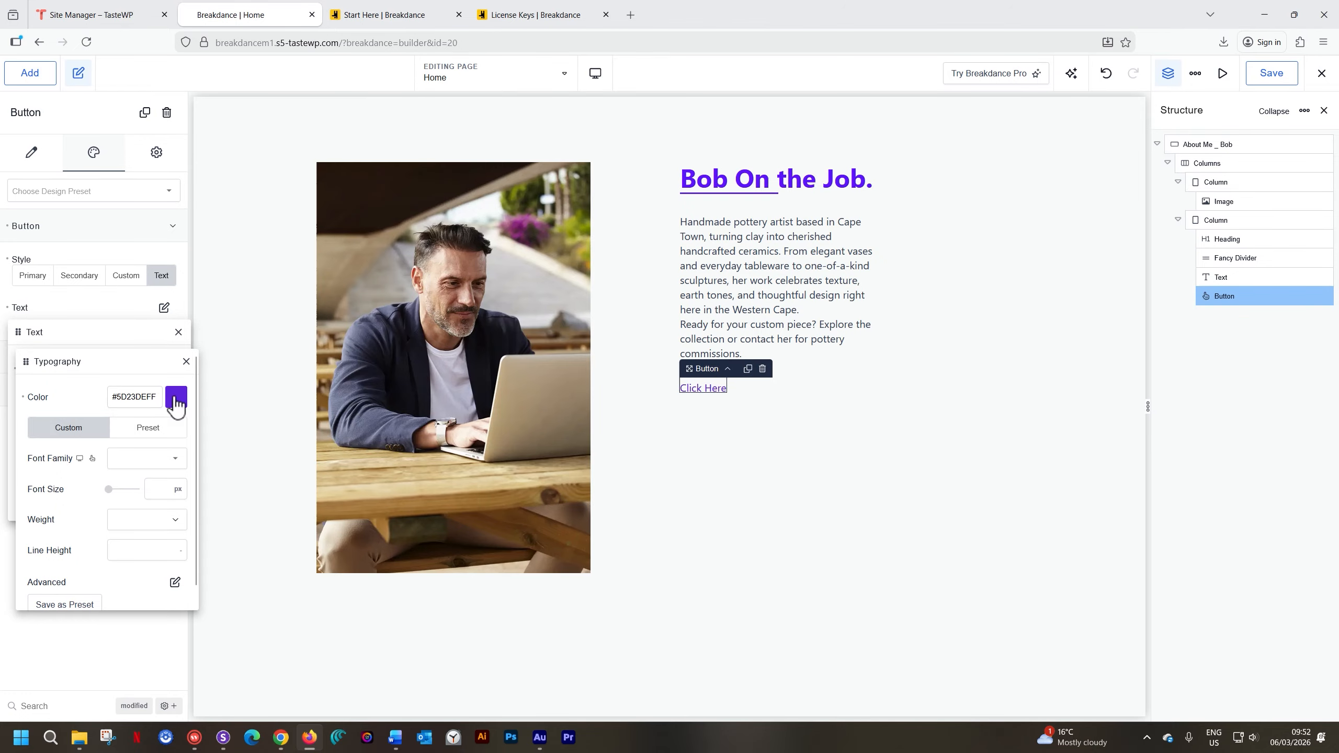
click(186, 362)
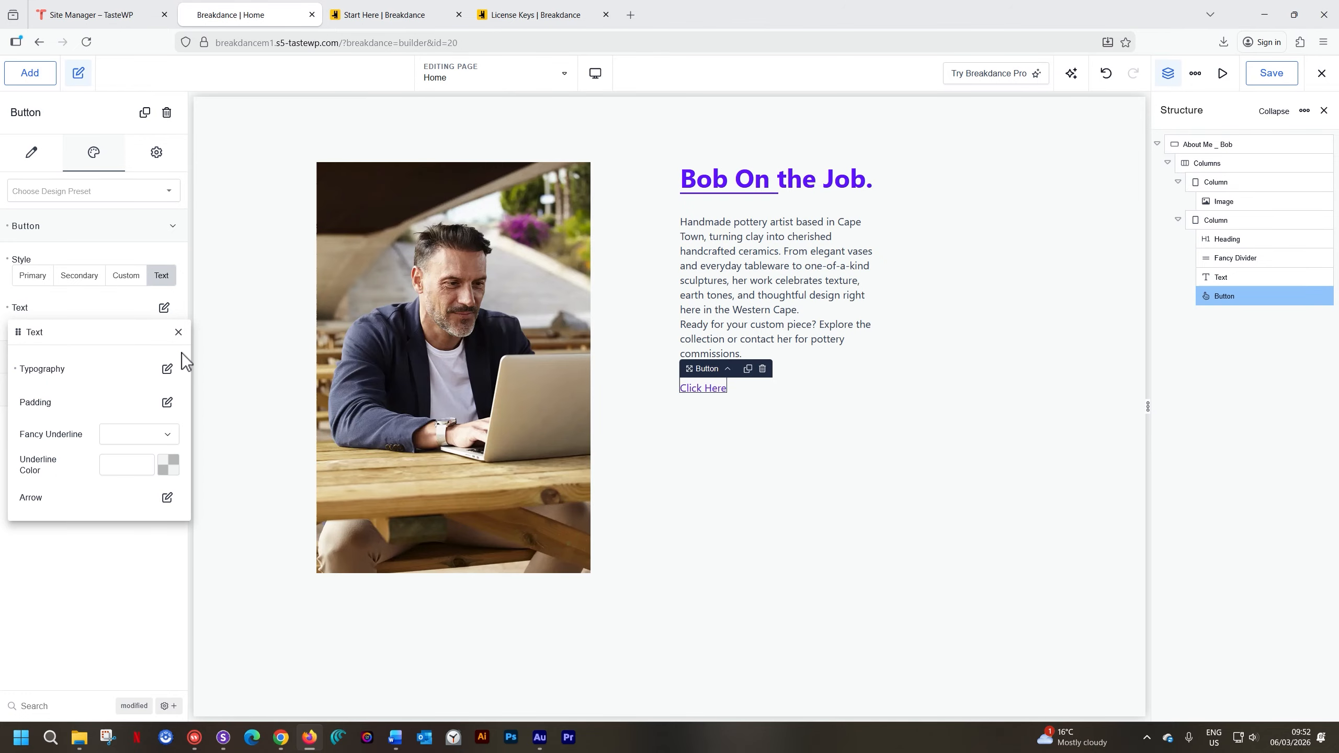
- Set the button text's font size to 23 px and close its text settings
click(167, 369)
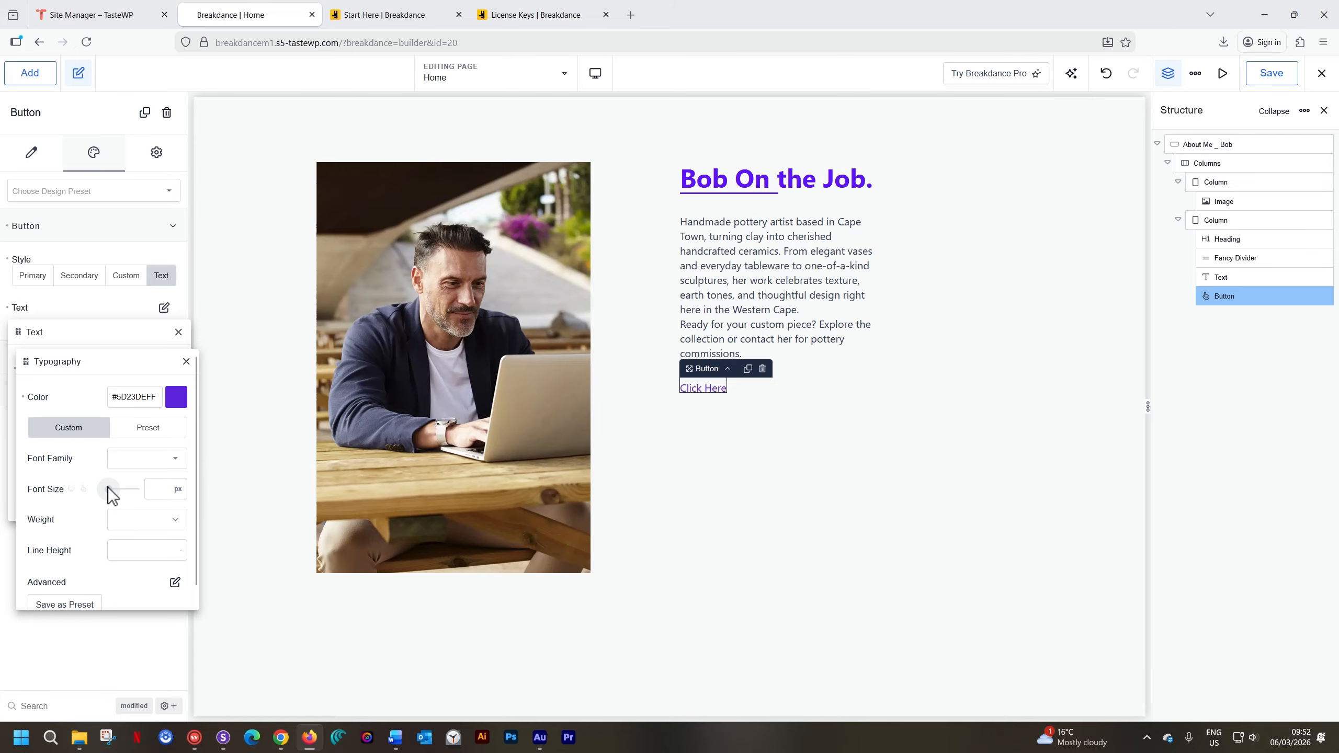
drag(108, 489, 111, 489)
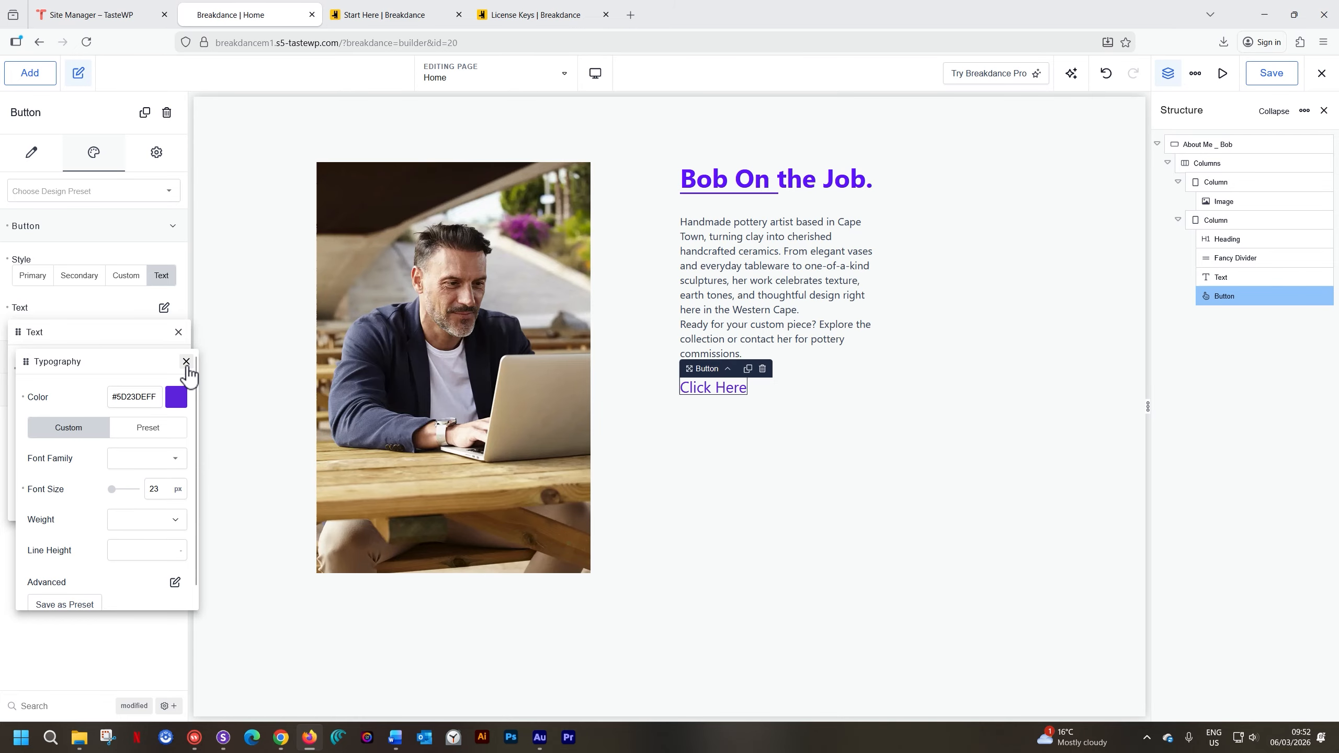
click(186, 362)
click(179, 333)
- Try the vertical and horizontal layouts on the column holding the heading and text, returning to vertical
click(830, 467)
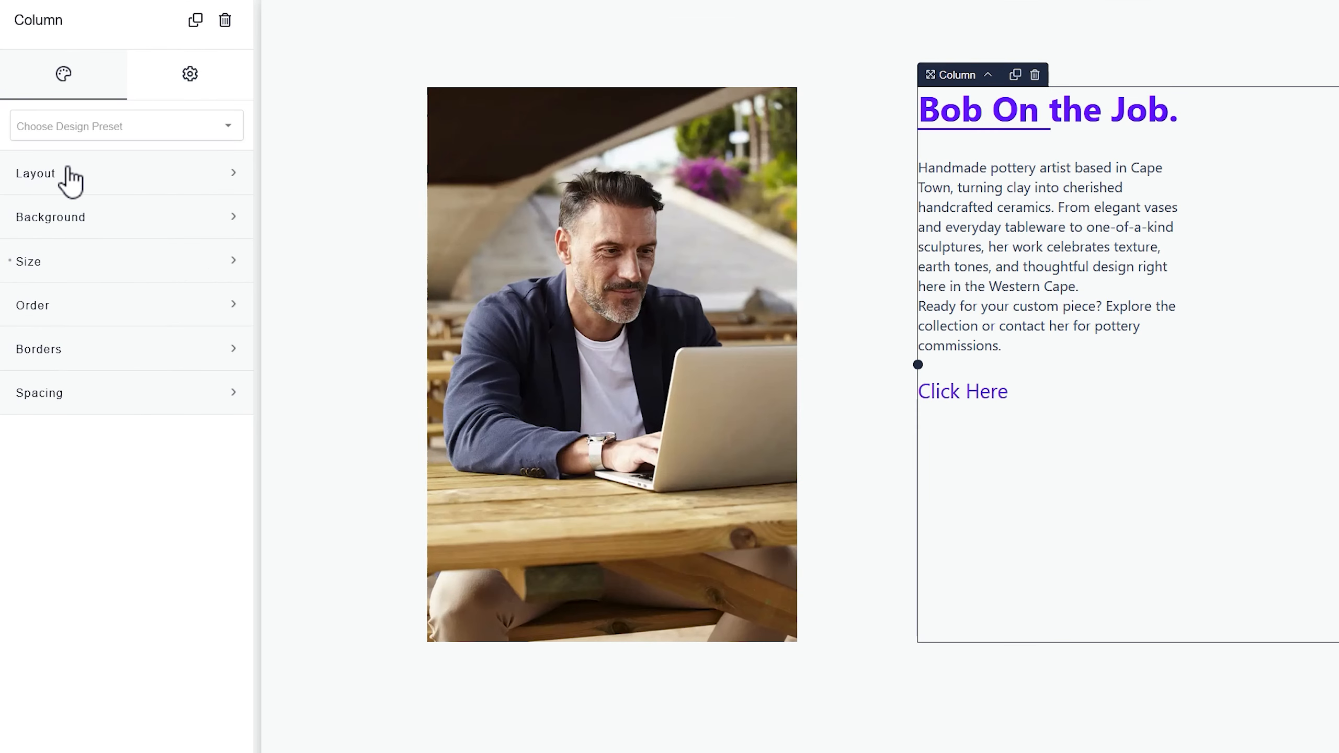
click(69, 176)
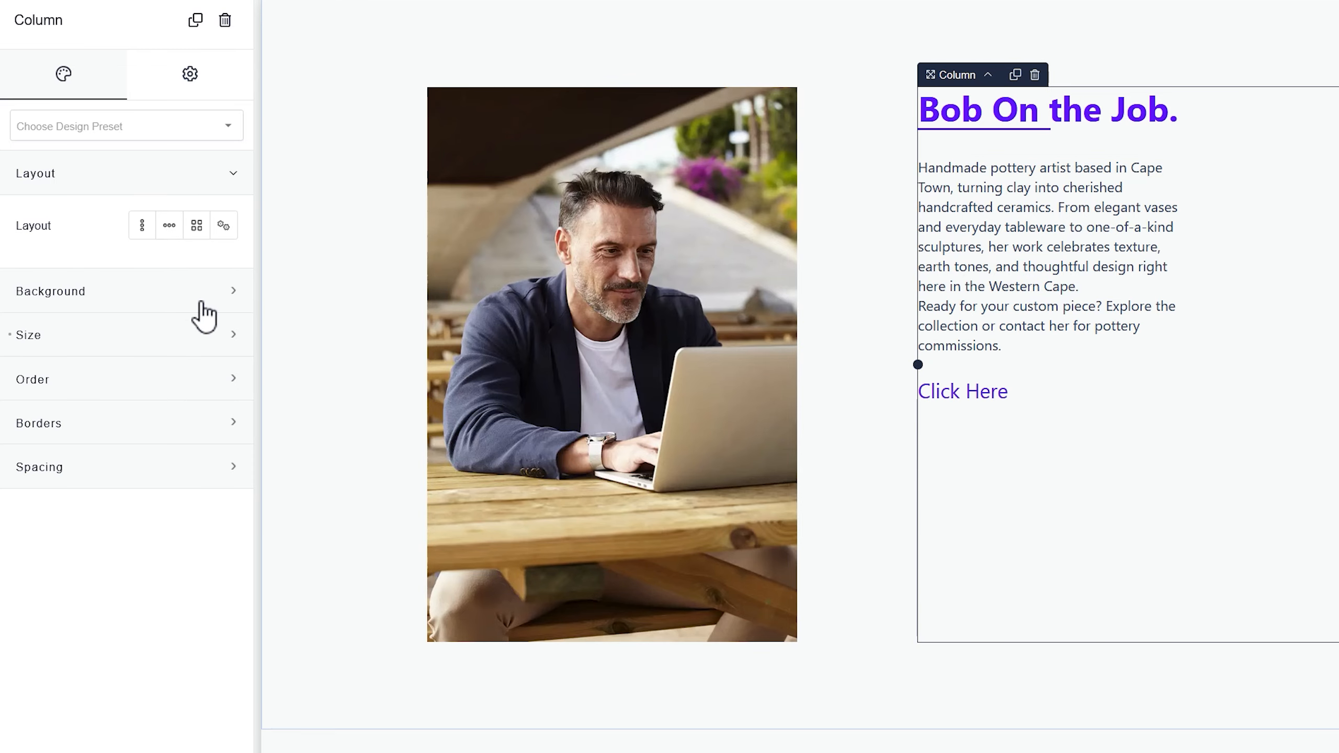
click(143, 231)
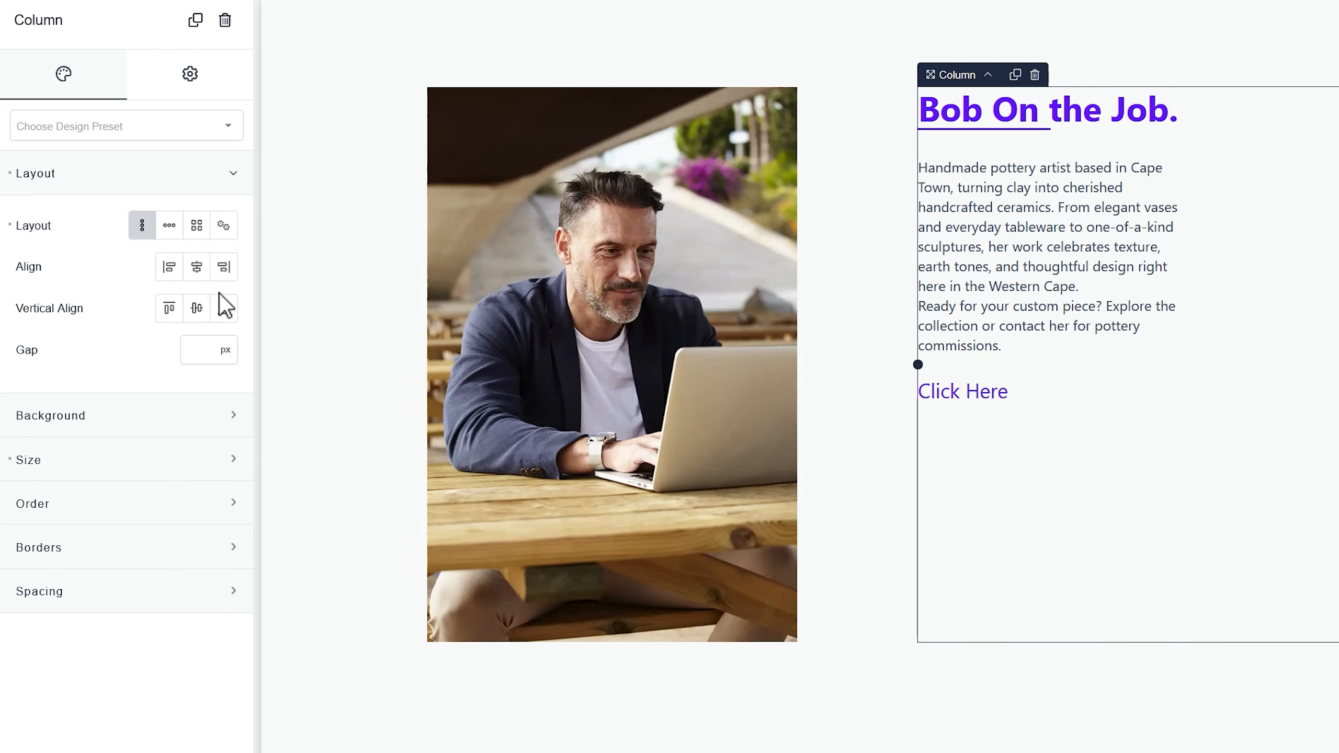
click(171, 227)
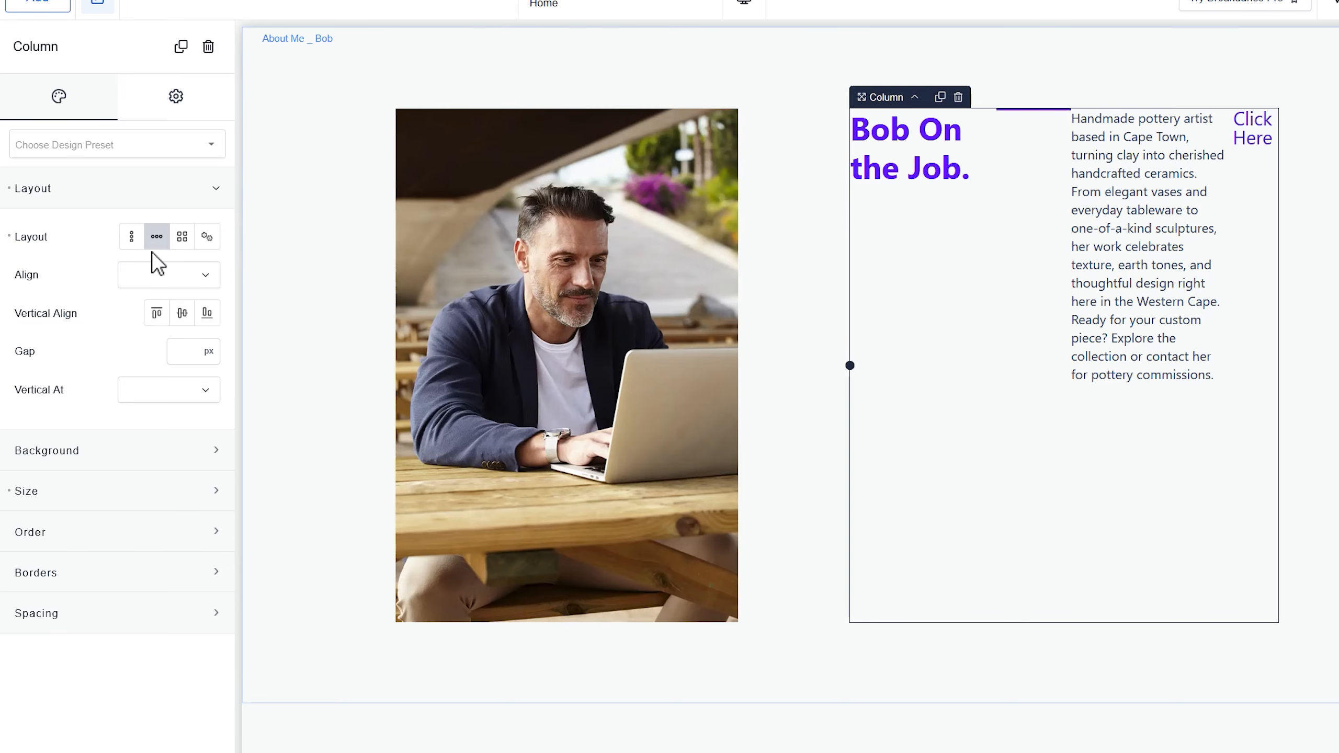
click(132, 239)
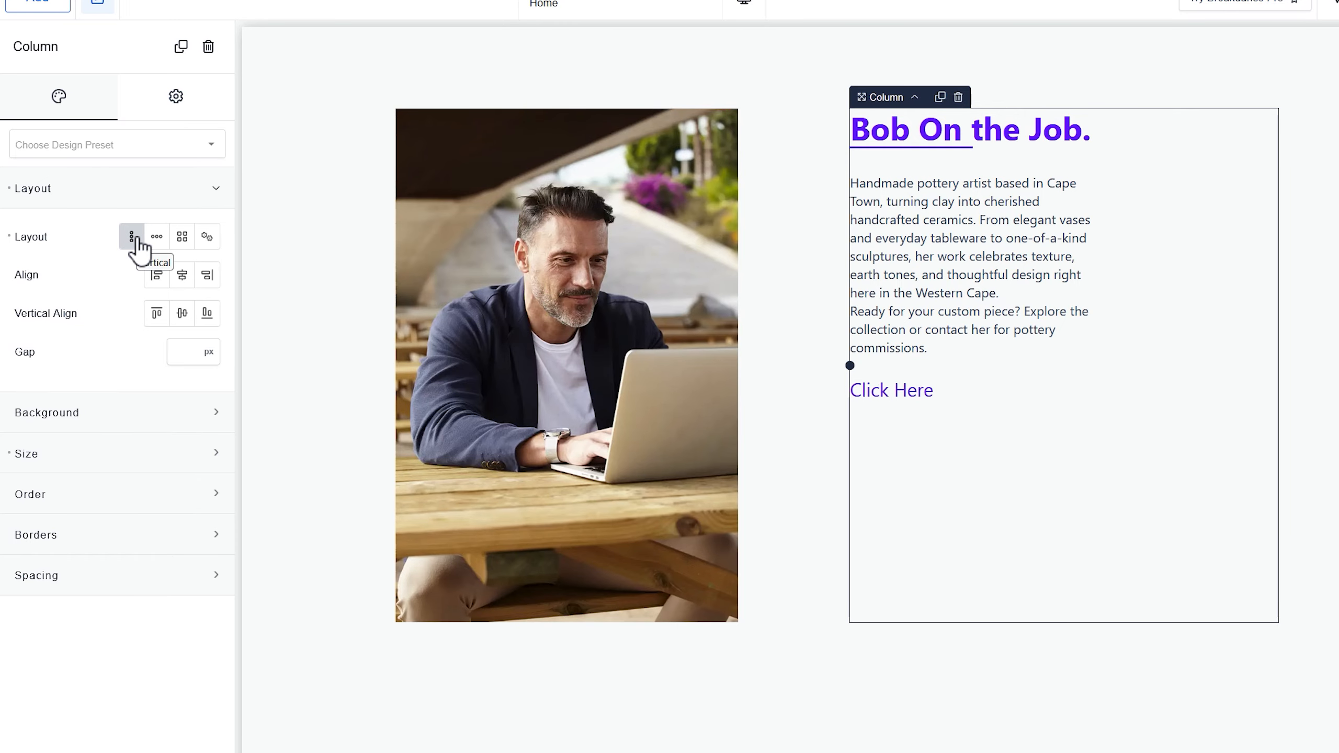
- Try right, center and left alignment for the column's content, and clear the alignment and layout settings
click(207, 275)
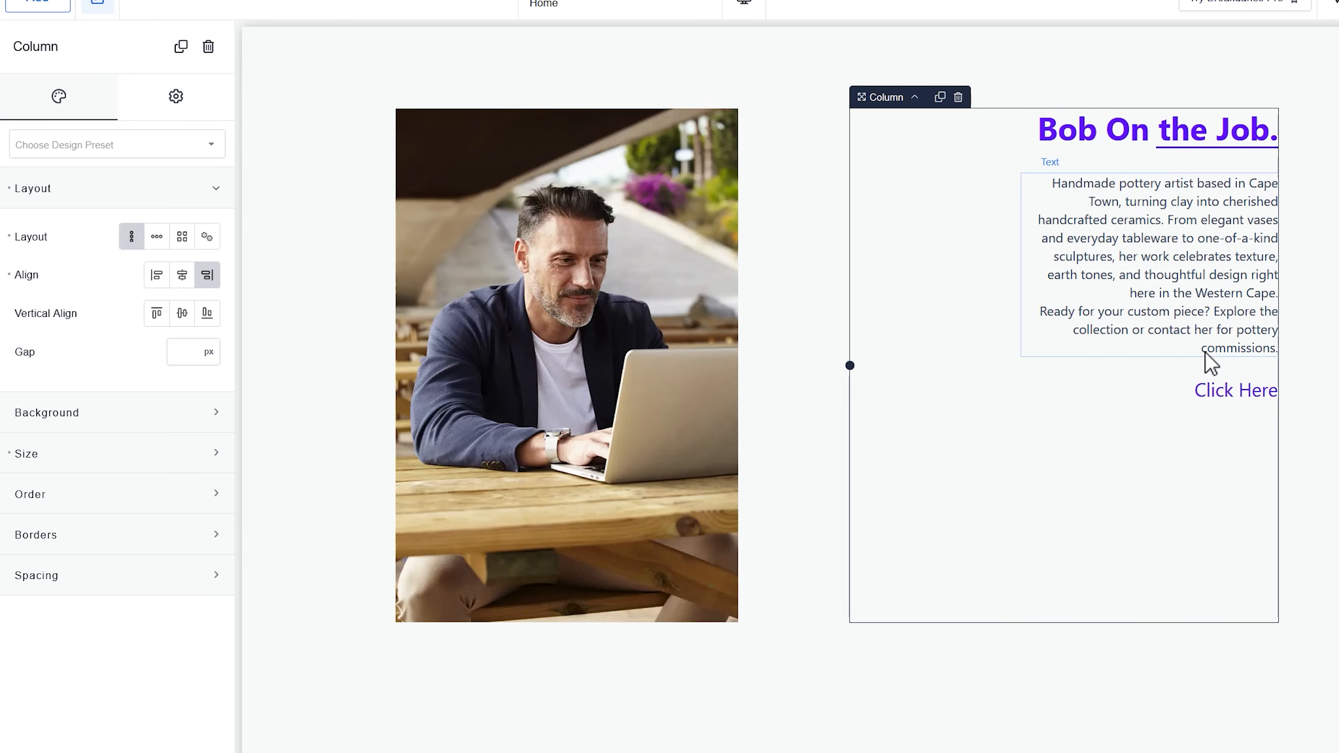
click(182, 276)
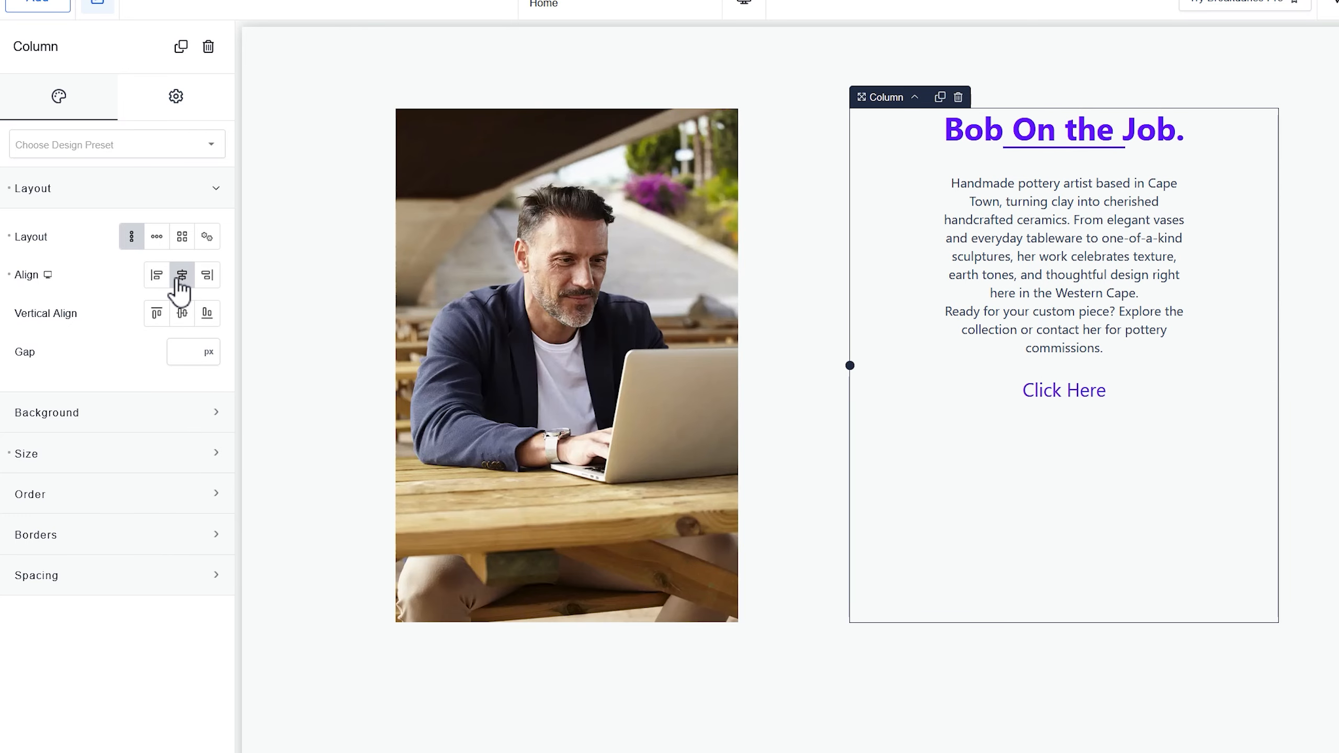
click(158, 282)
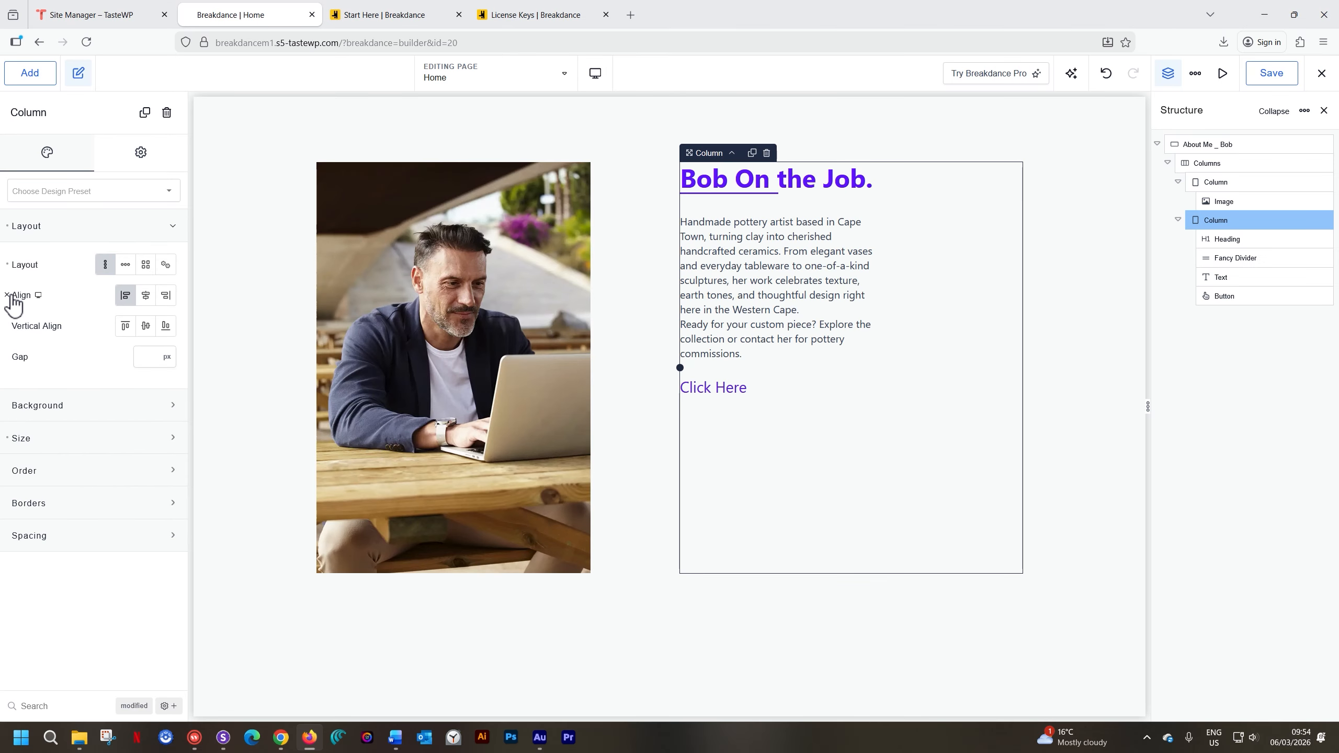
click(8, 295)
click(7, 264)
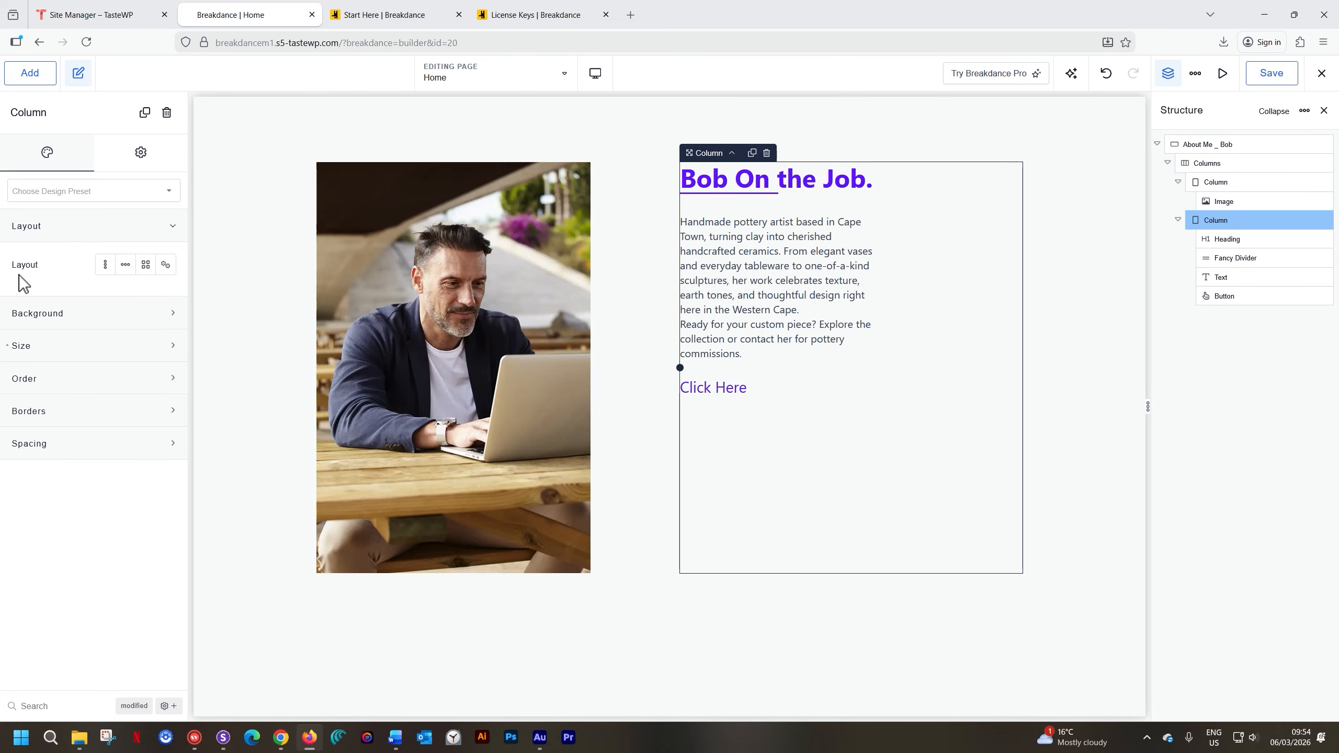
- Set the content column's layout to vertical and its vertical alignment to bottom, trying the middle alignment first
click(106, 265)
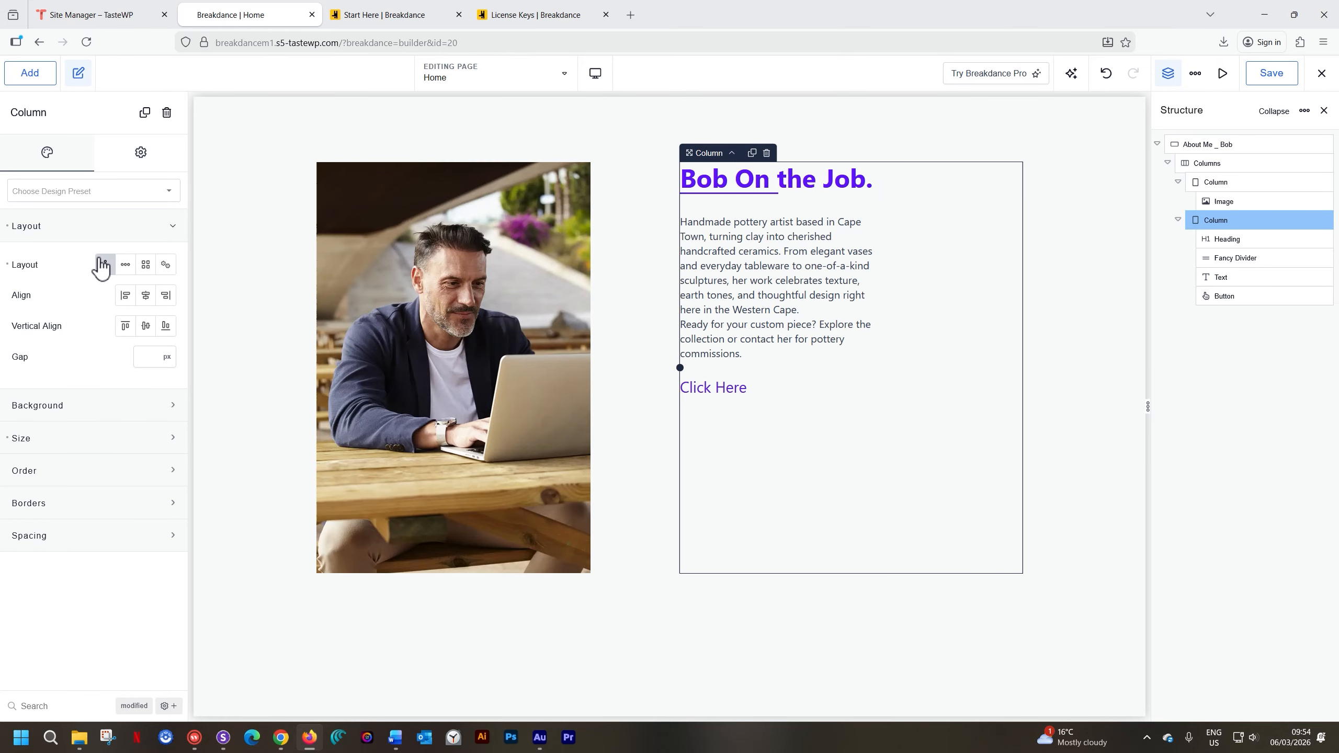
click(145, 328)
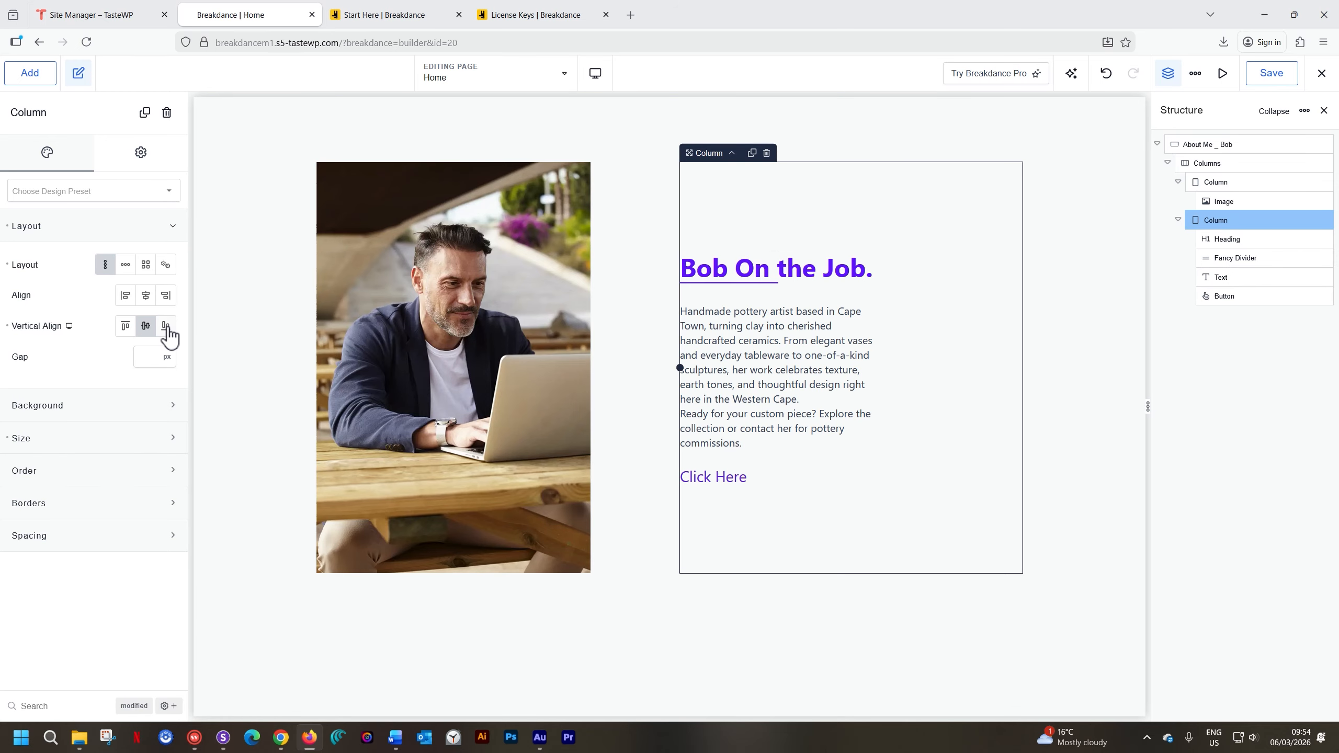
click(165, 327)
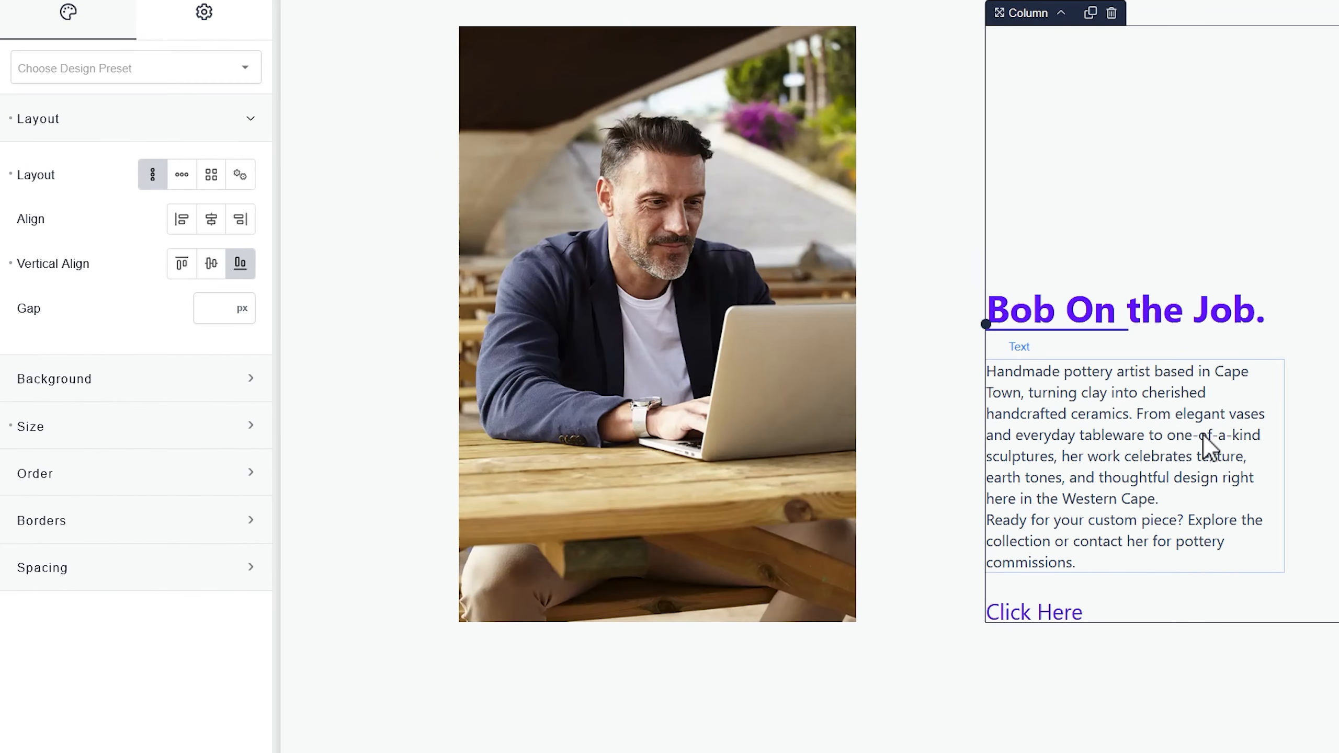
- Try a 50 px gap between the column's elements, clear it and collapse the layout settings
click(219, 303)
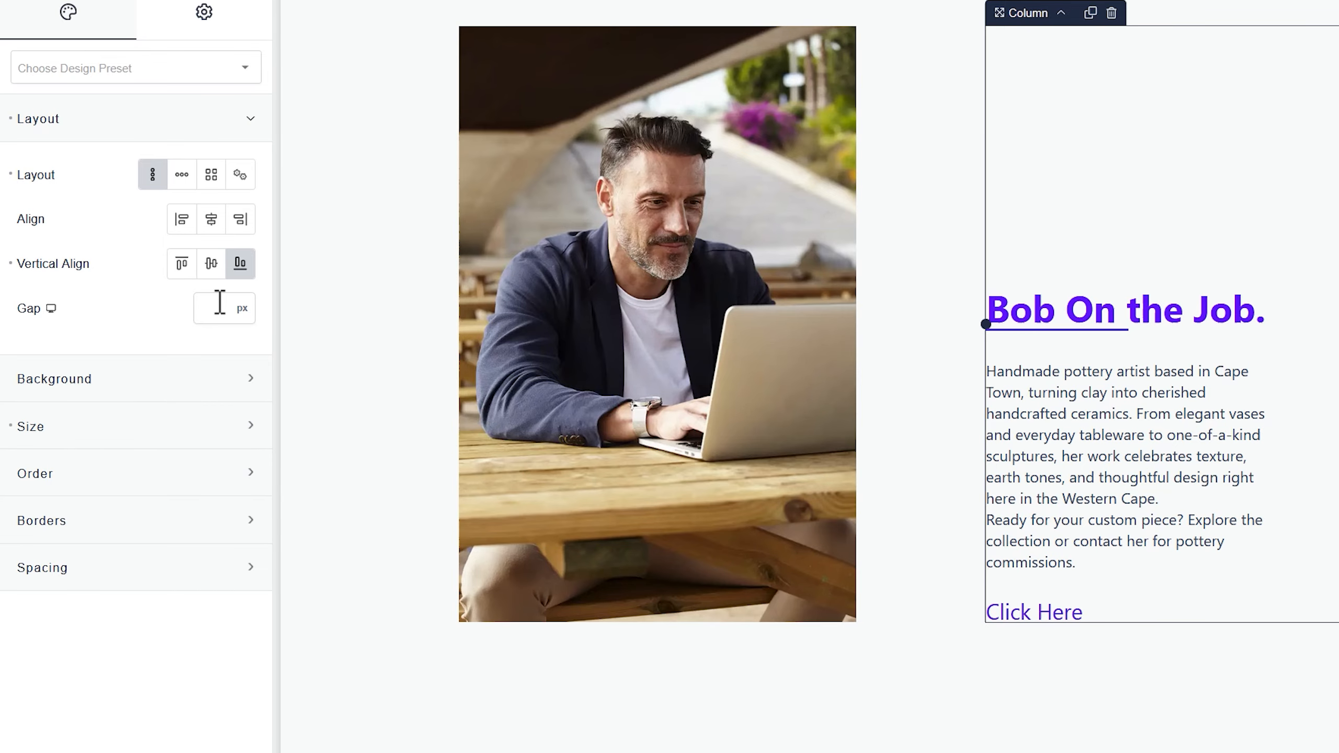
text(50)
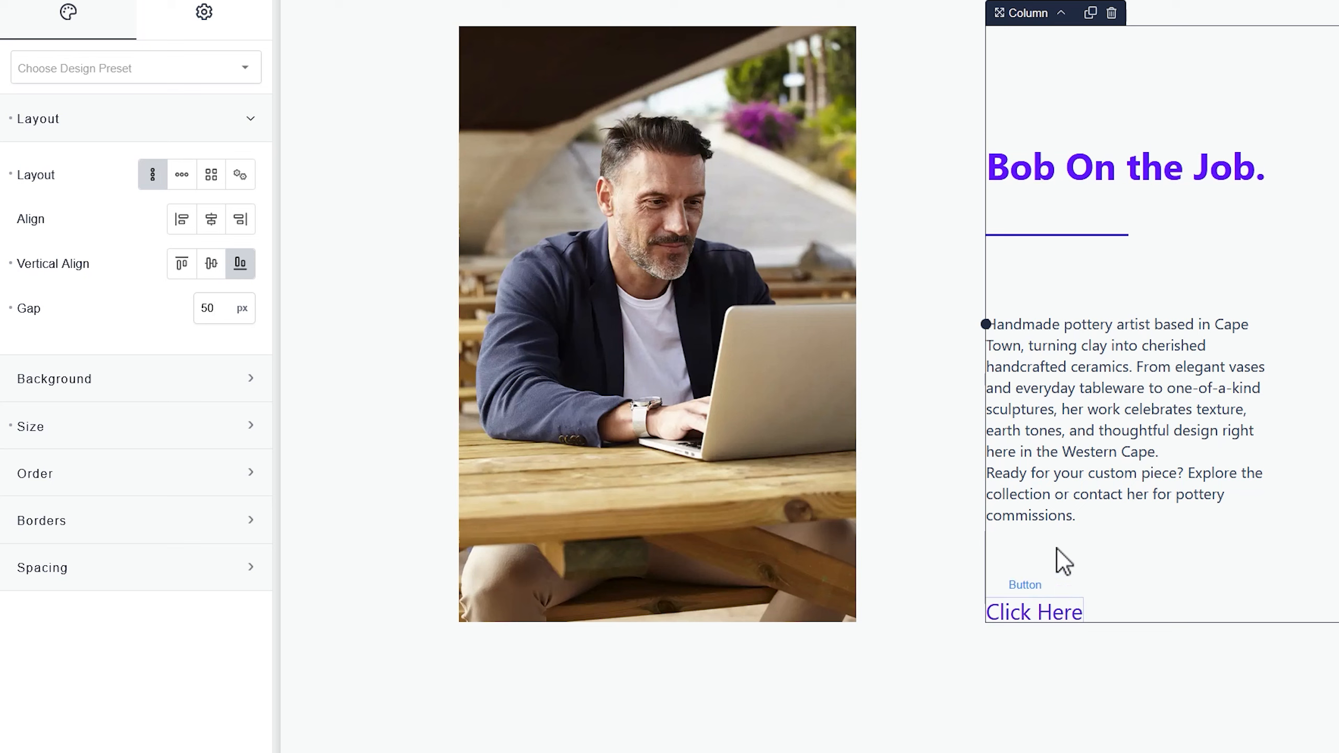
click(10, 308)
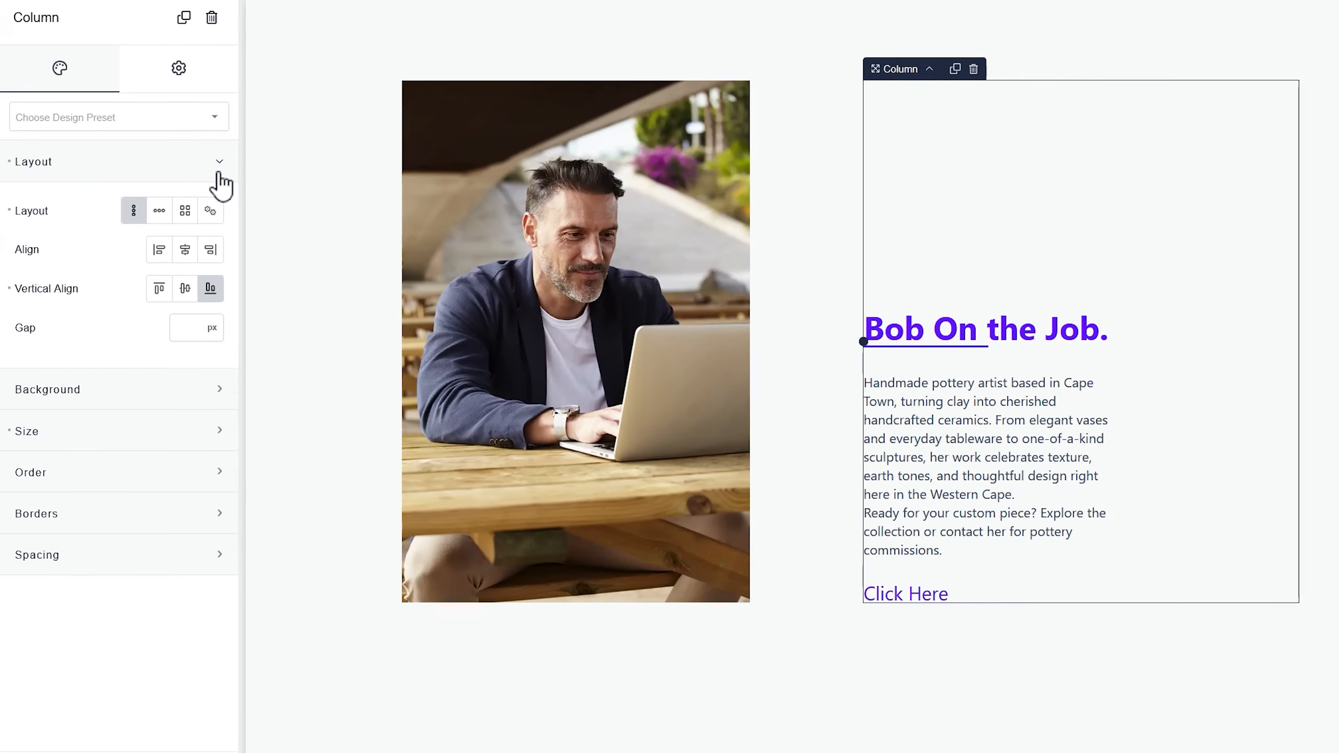
click(251, 118)
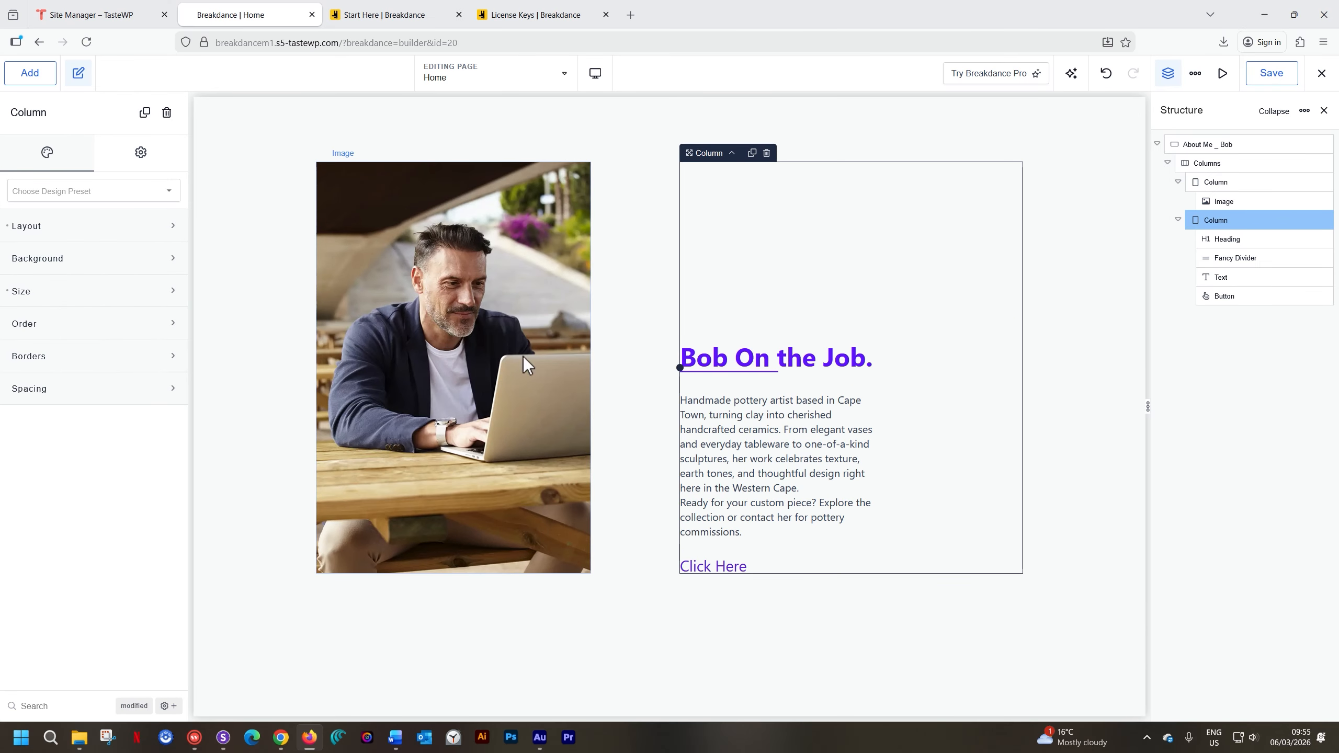
- View the list of addable elements and use the structure tree to select the Fancy Divider below the heading
click(32, 75)
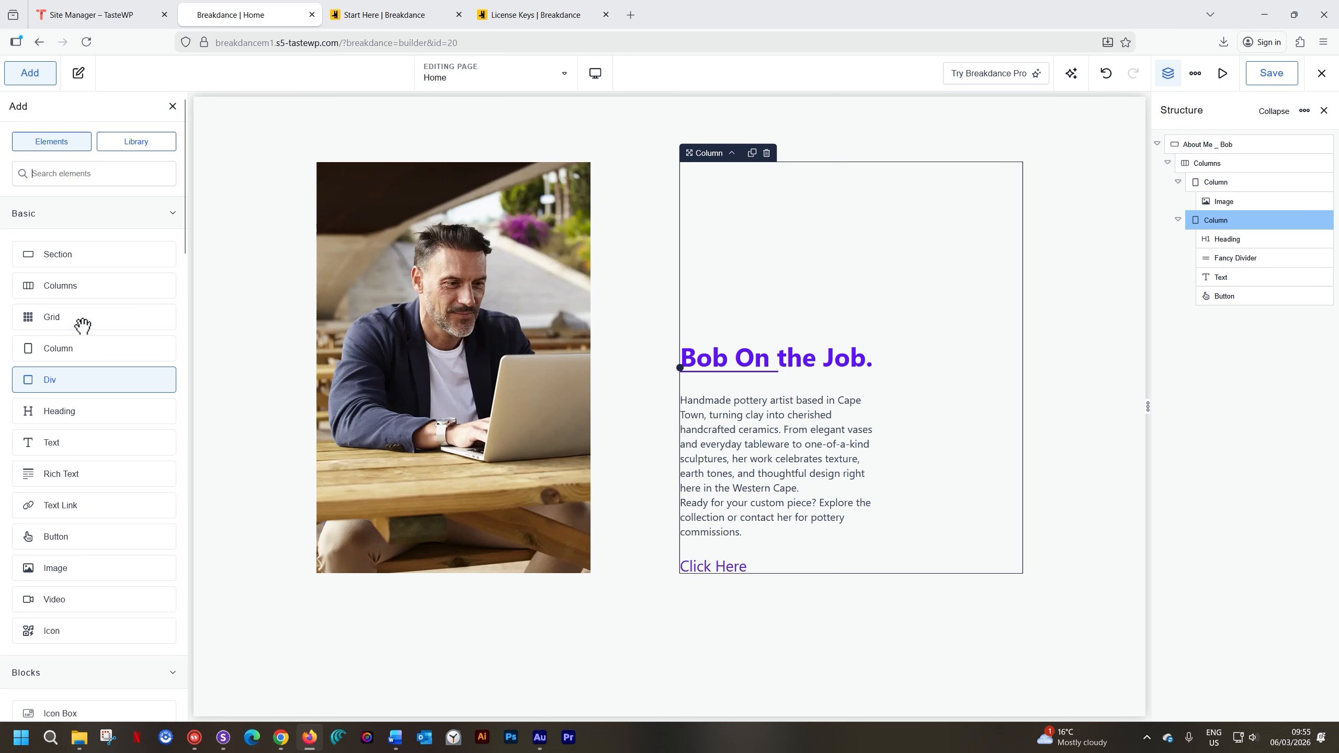
click(759, 355)
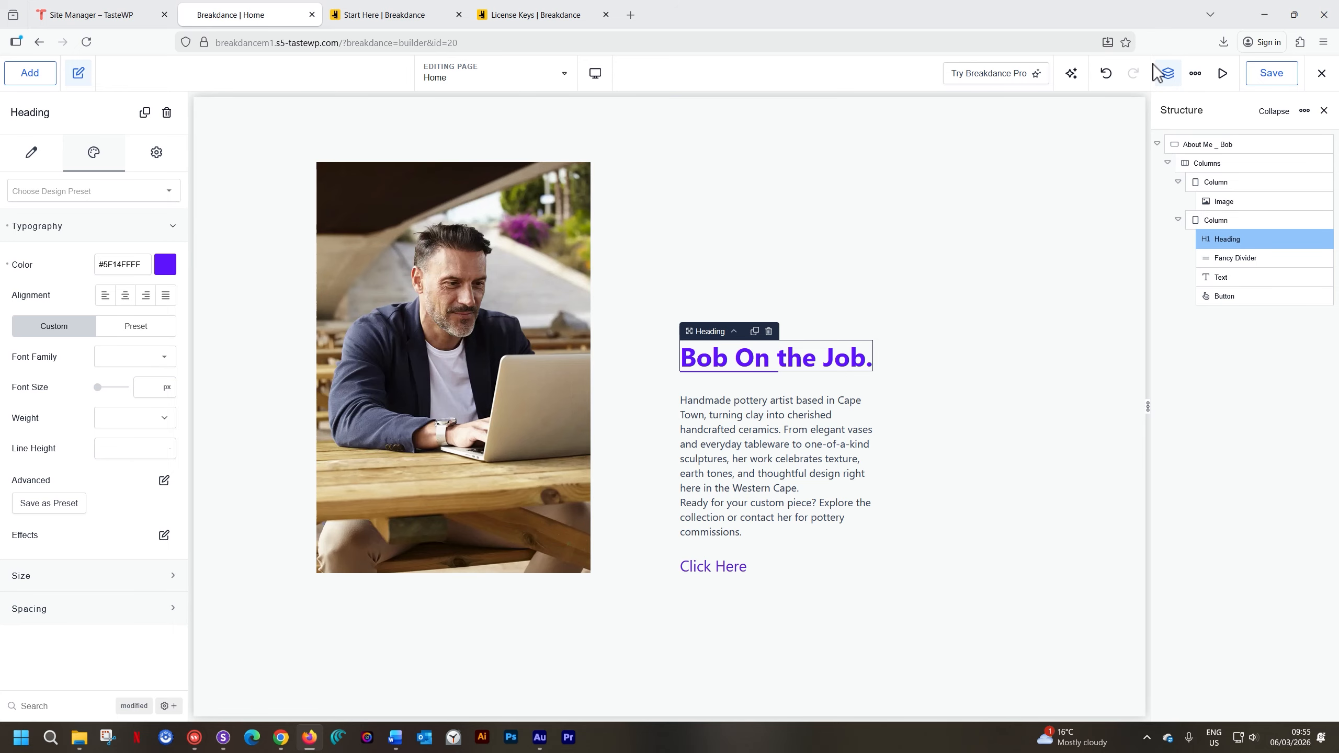
click(1169, 73)
click(1168, 74)
drag(1235, 259, 766, 379)
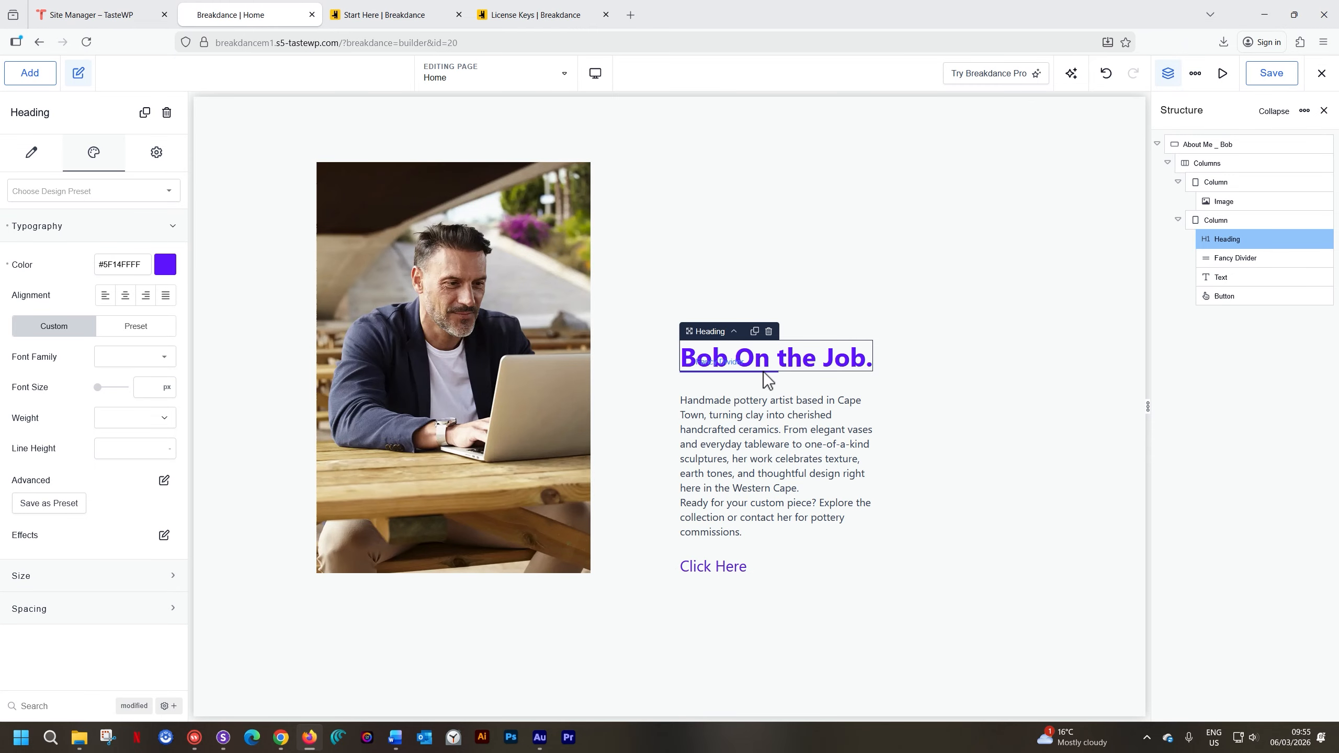
click(1238, 261)
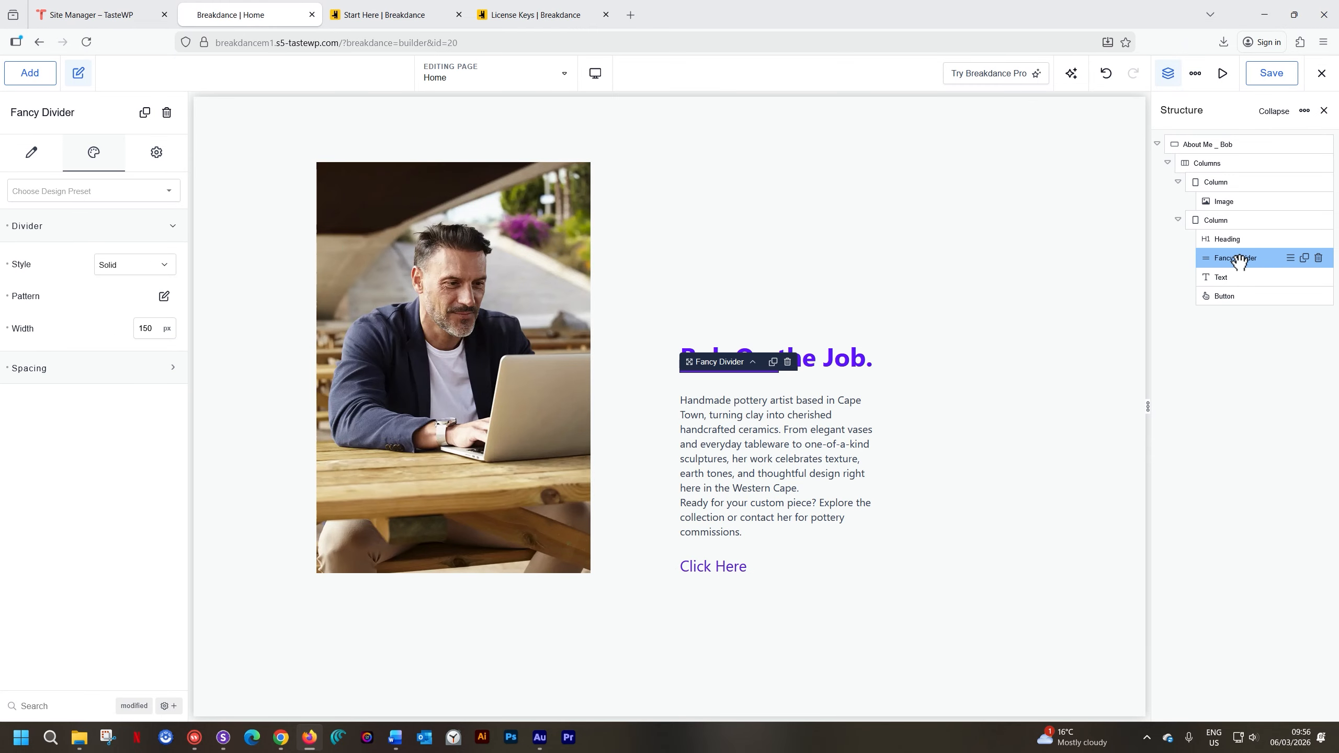